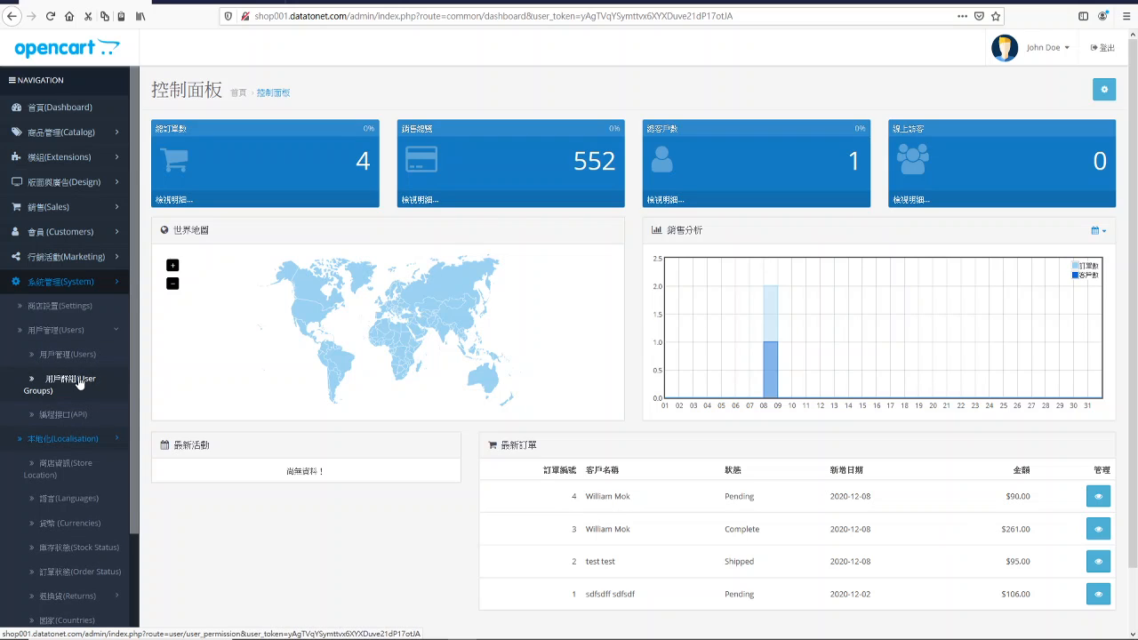
# Open the Administrator user group for editing and examine its list of view permissions.
pyautogui.click(78, 382)
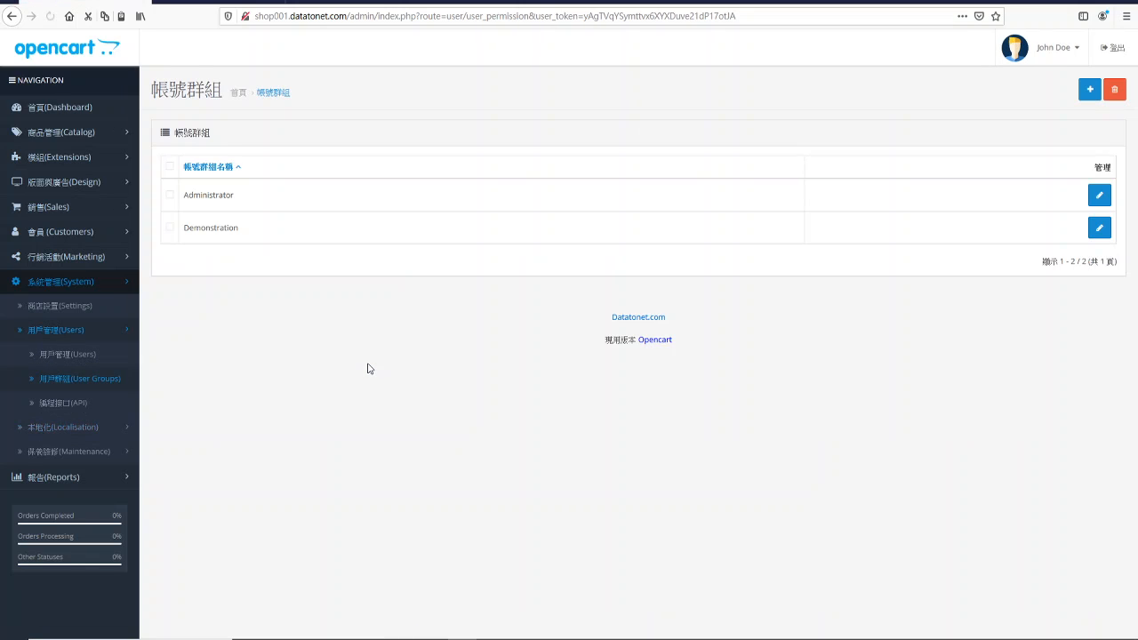
pyautogui.click(1098, 195)
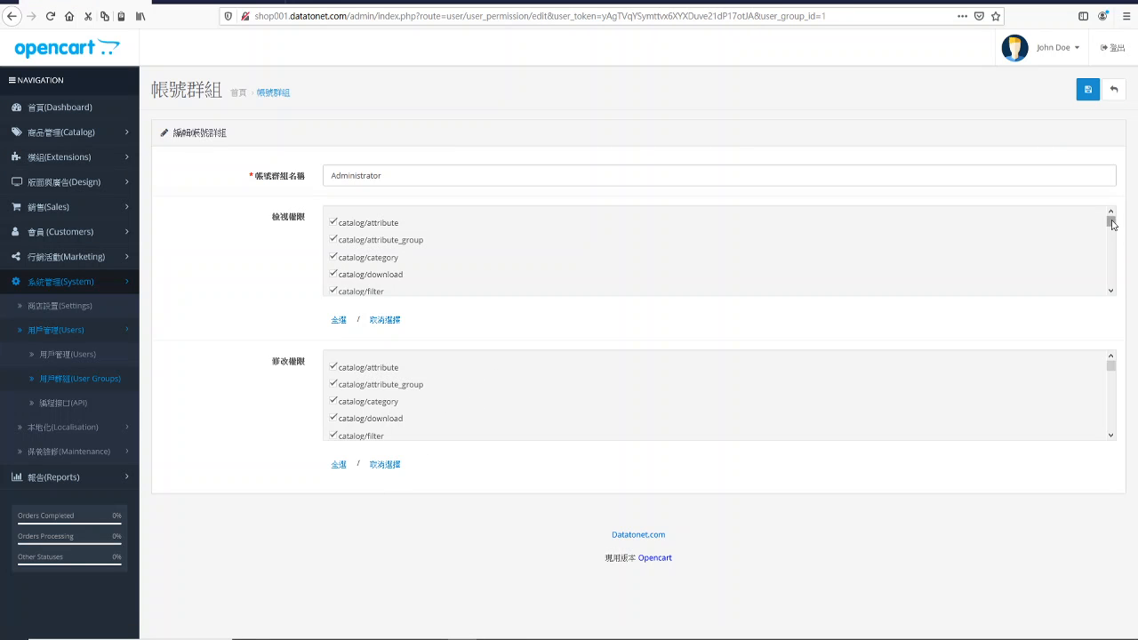
pyautogui.moveTo(1111, 224); pyautogui.dragTo(1125, 207)
pyautogui.moveTo(1116, 366); pyautogui.dragTo(1123, 313)
pyautogui.scroll(-3, 1114, 277)
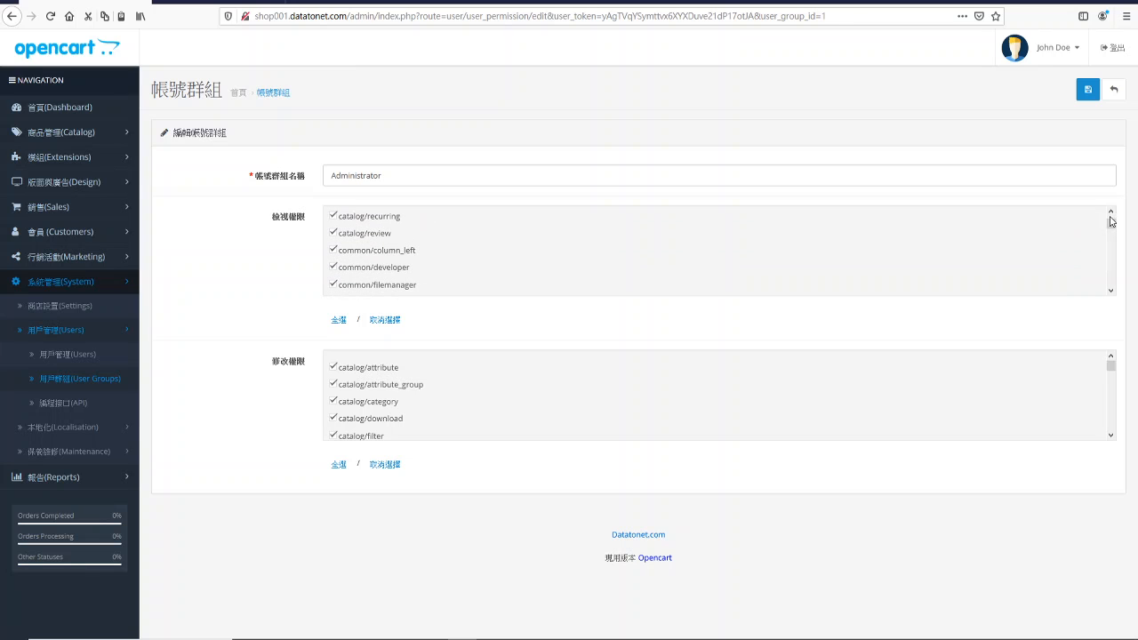
pyautogui.click(1111, 221)
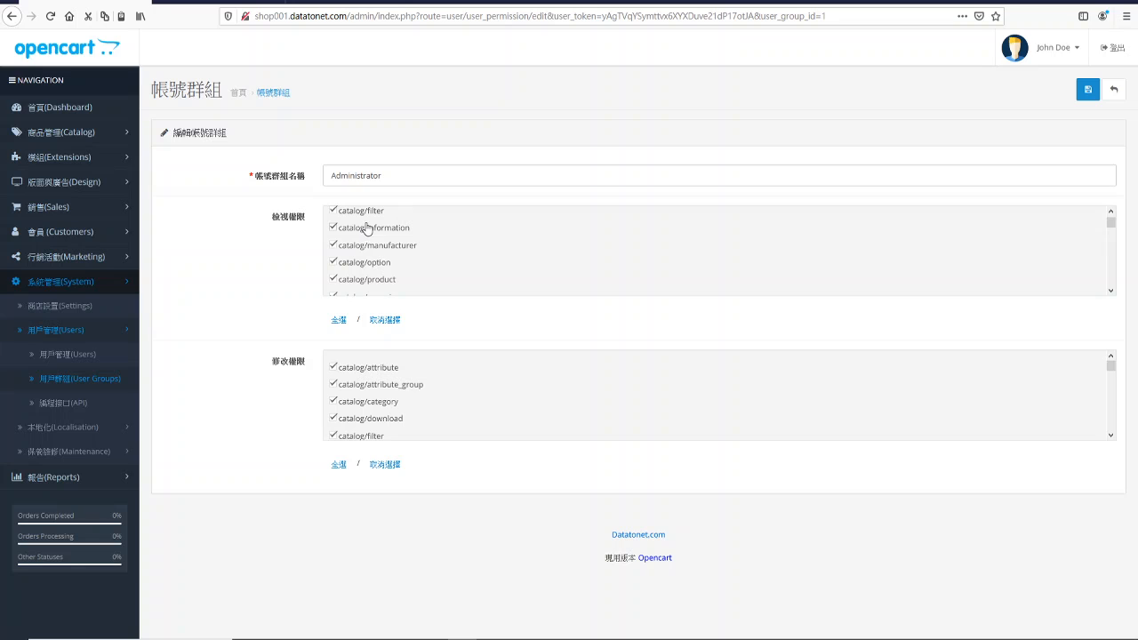
pyautogui.moveTo(1110, 223); pyautogui.dragTo(1116, 275)
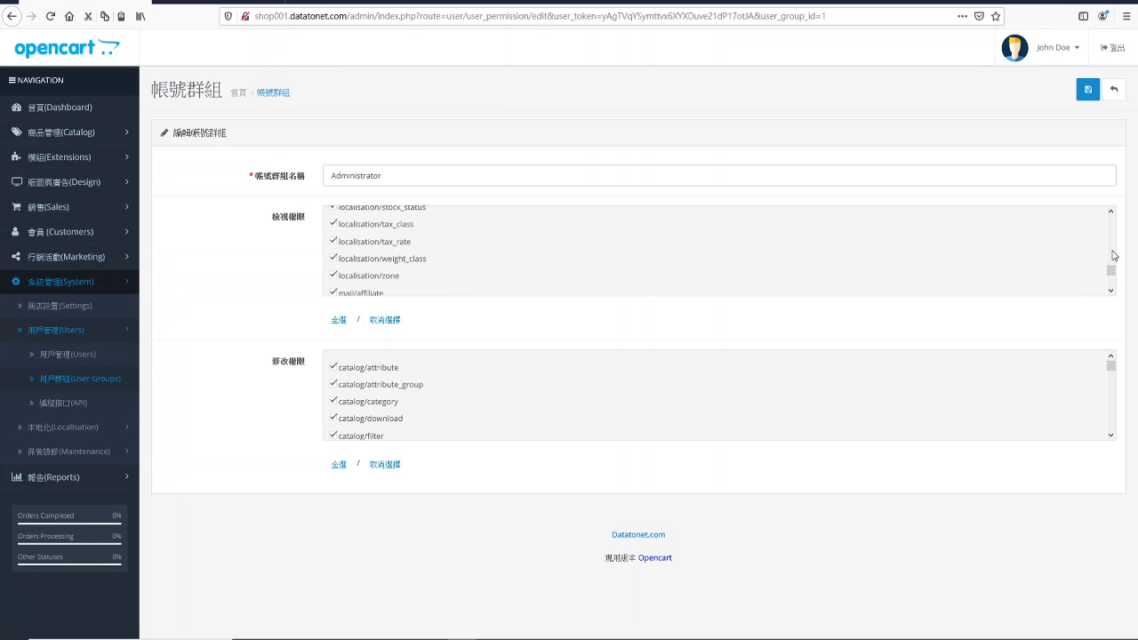
pyautogui.scroll(10, 1114, 246)
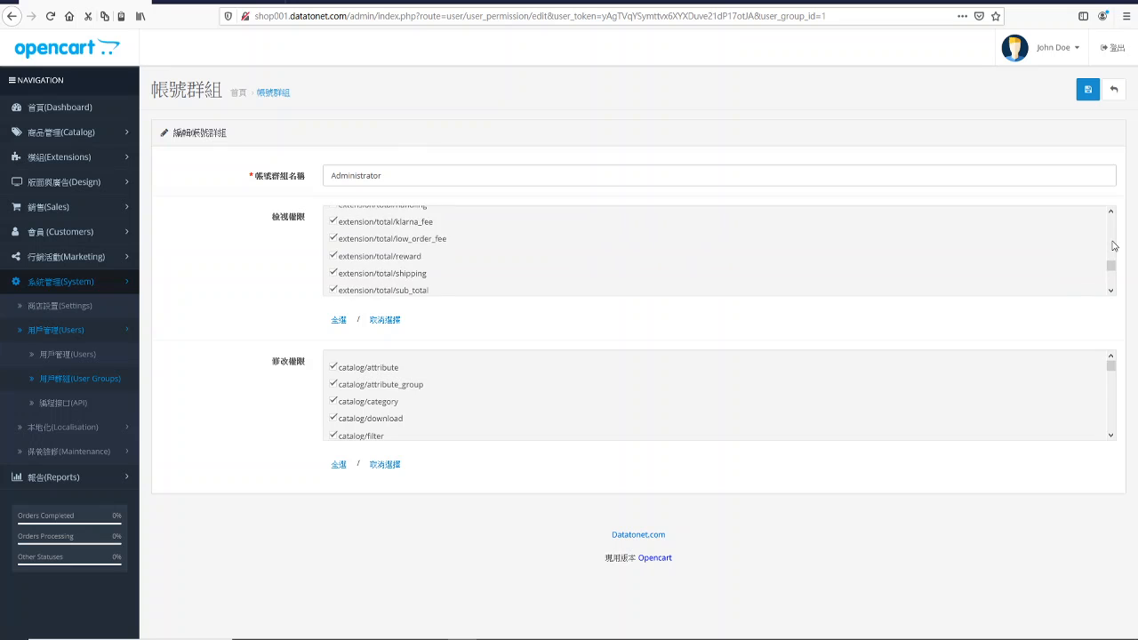
pyautogui.scroll(8, 1111, 246)
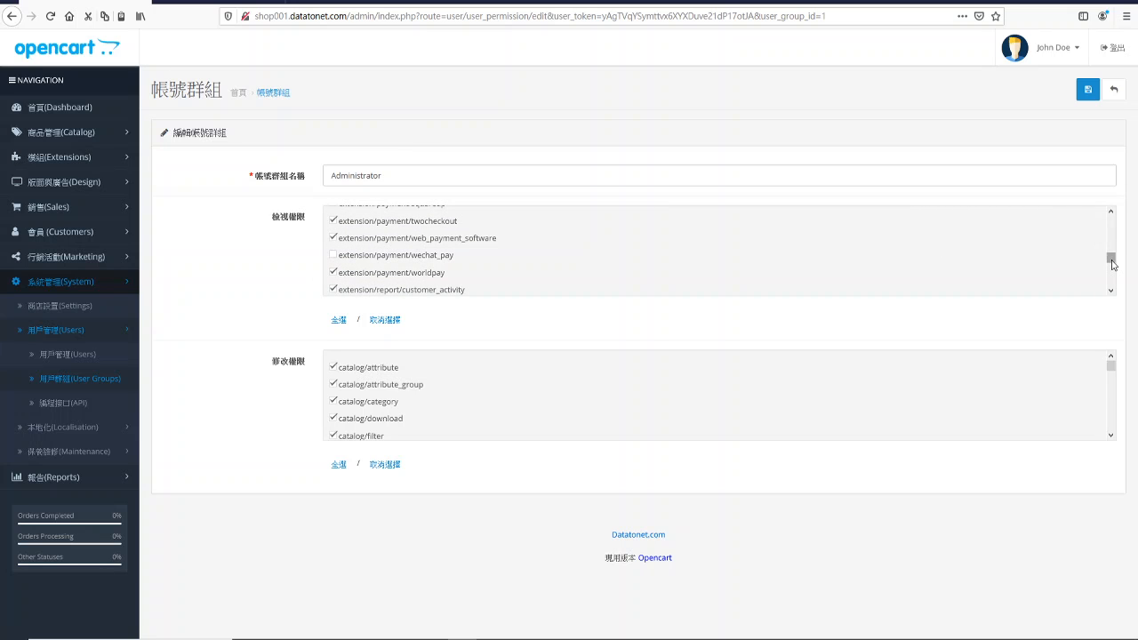
pyautogui.scroll(6, 1111, 254)
pyautogui.scroll(10, 1112, 249)
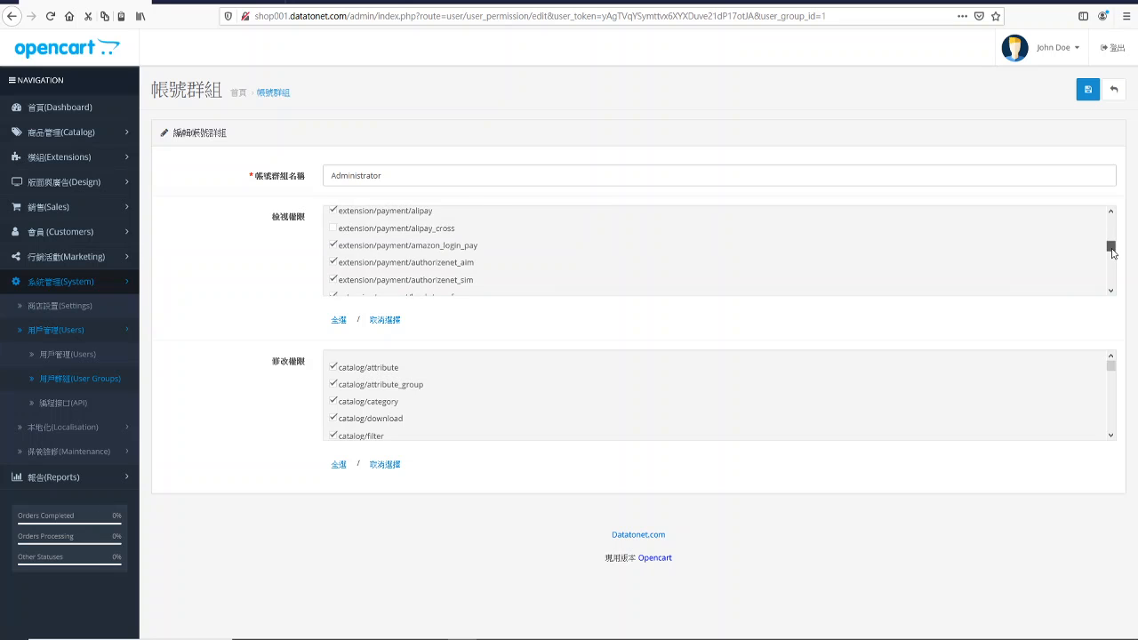
pyautogui.scroll(10, 1111, 240)
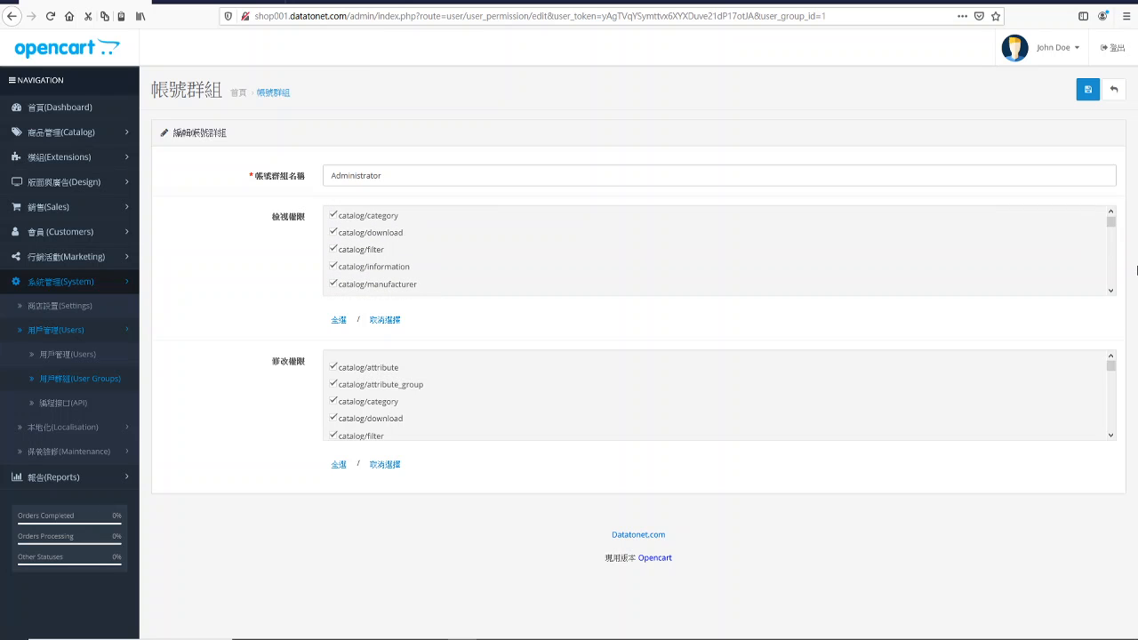
# Toggle the Administrator group's customer/customer_approval view permission, and leave the group without saving.
pyautogui.scroll(-2, 1112, 265)
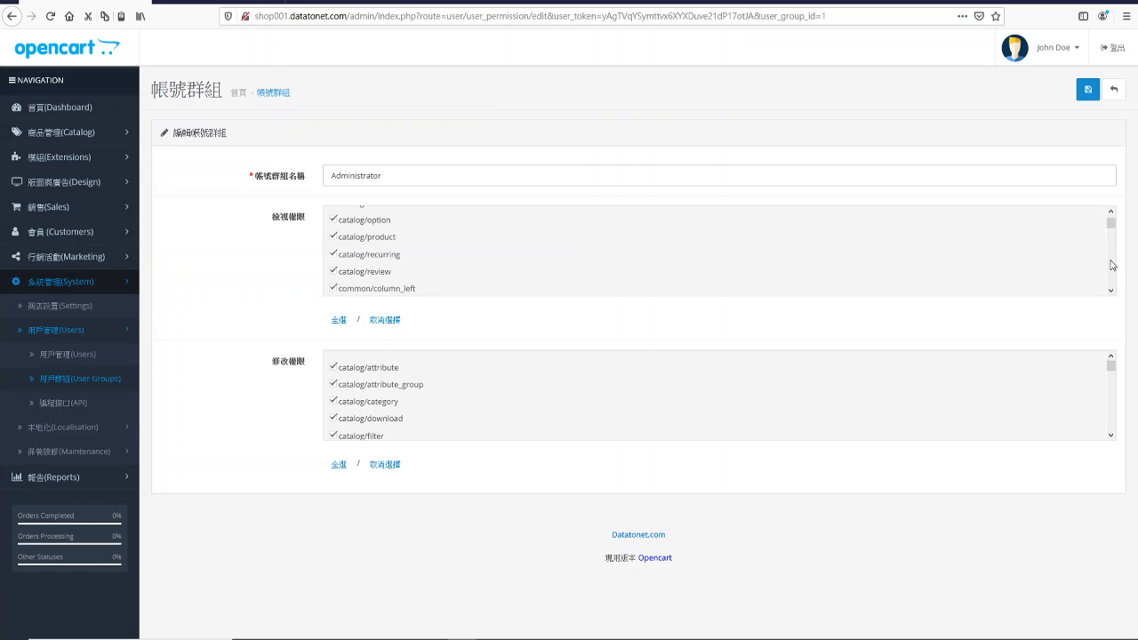
pyautogui.scroll(-2, 1111, 265)
pyautogui.scroll(-2, 1111, 265)
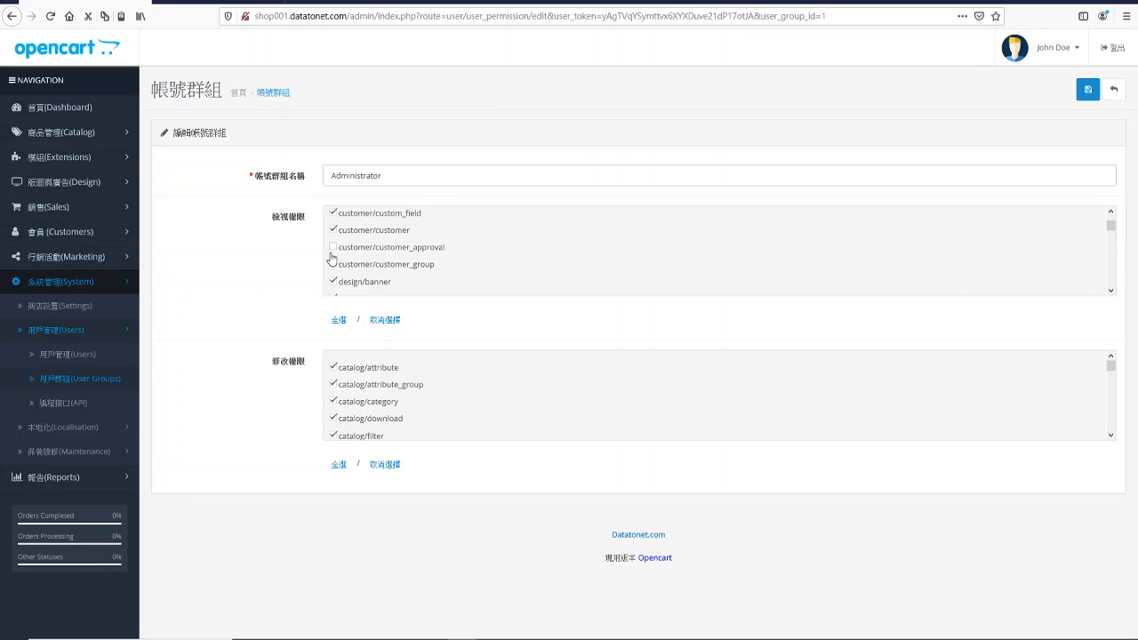
pyautogui.click(336, 249)
pyautogui.click(1123, 92)
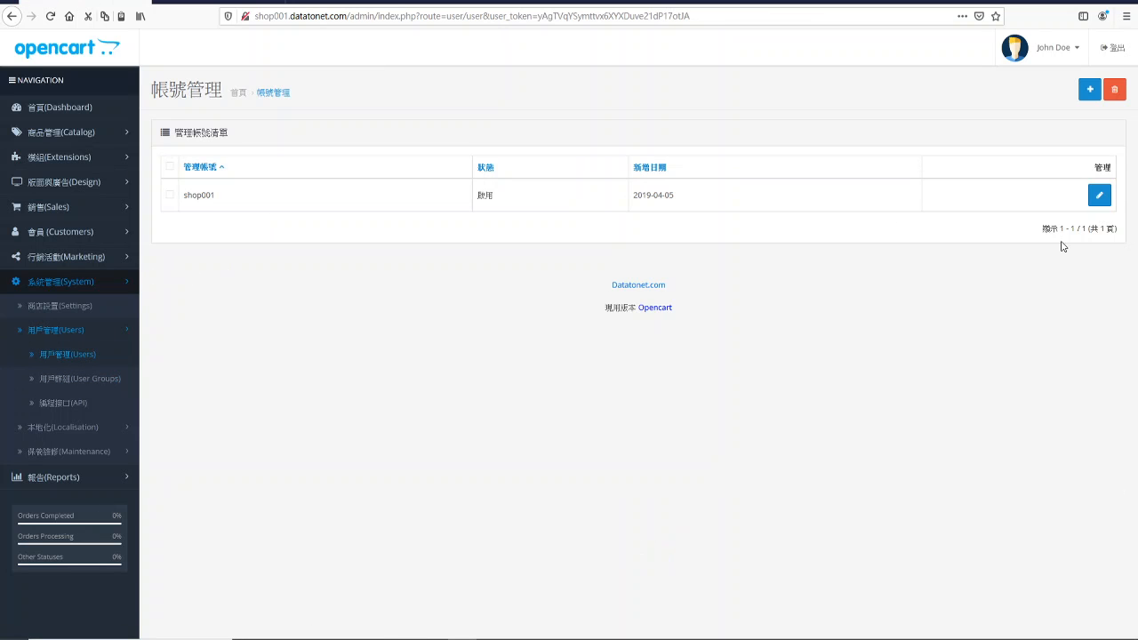
# Start a new admin user account and set its user group to Demonstration.
pyautogui.click(1090, 89)
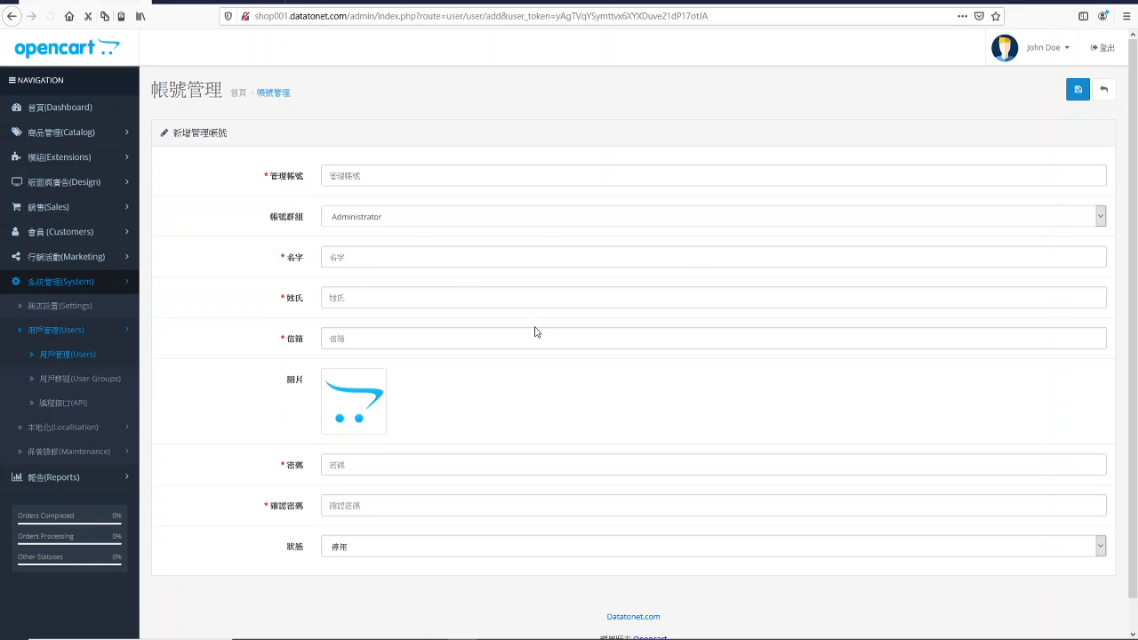
pyautogui.click(353, 179)
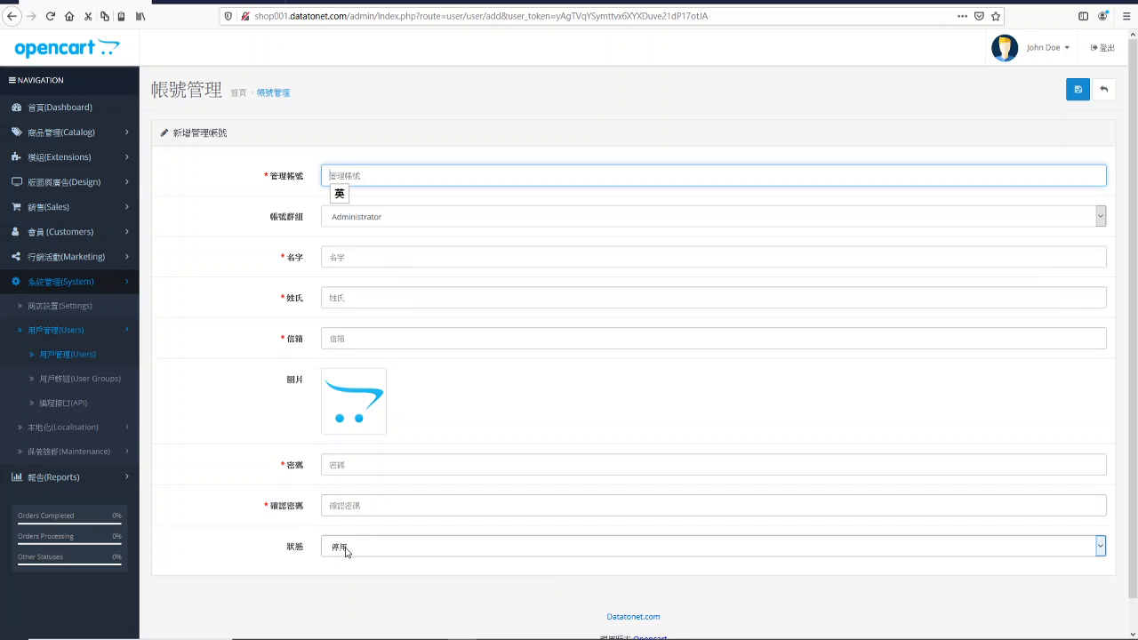
pyautogui.click(343, 214)
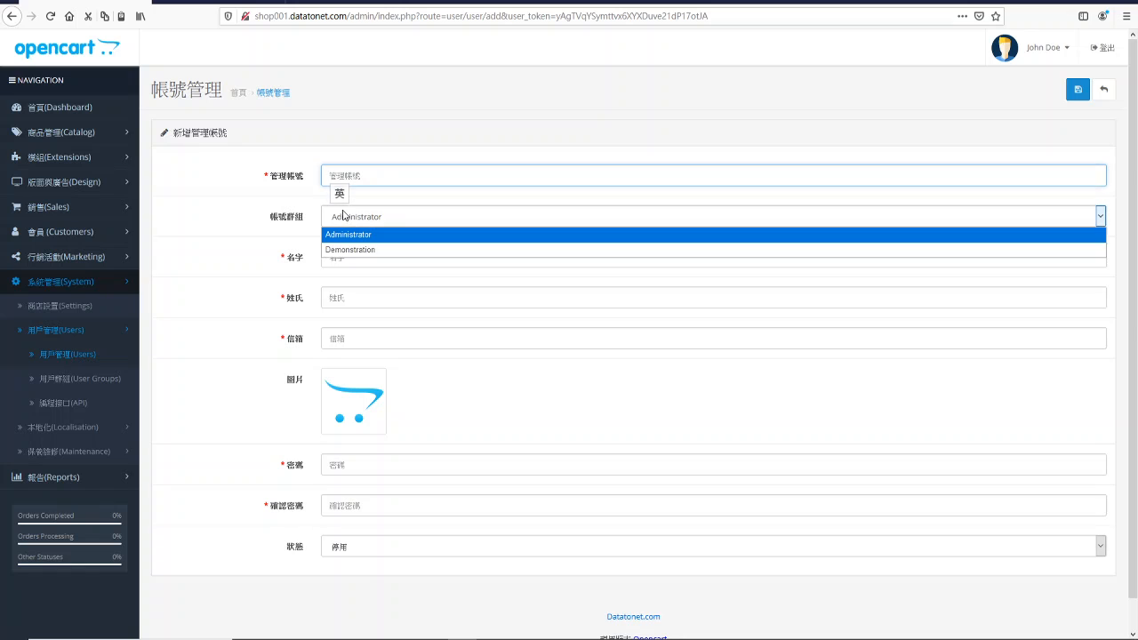
pyautogui.click(336, 253)
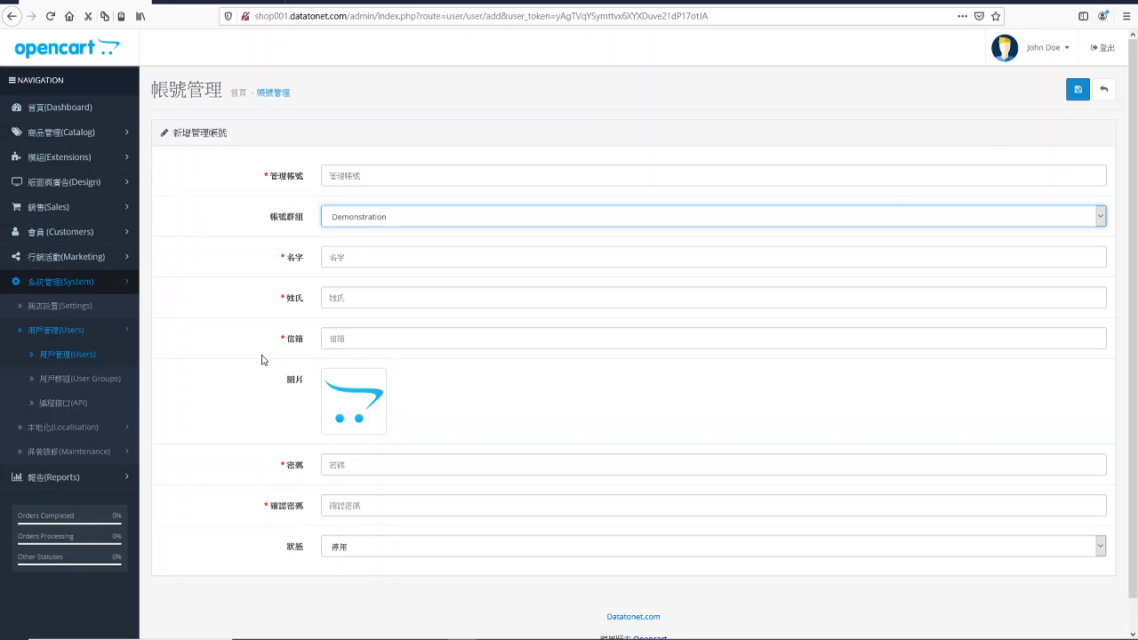
# Open the Default API entry for editing to view its basic settings.
pyautogui.click(76, 404)
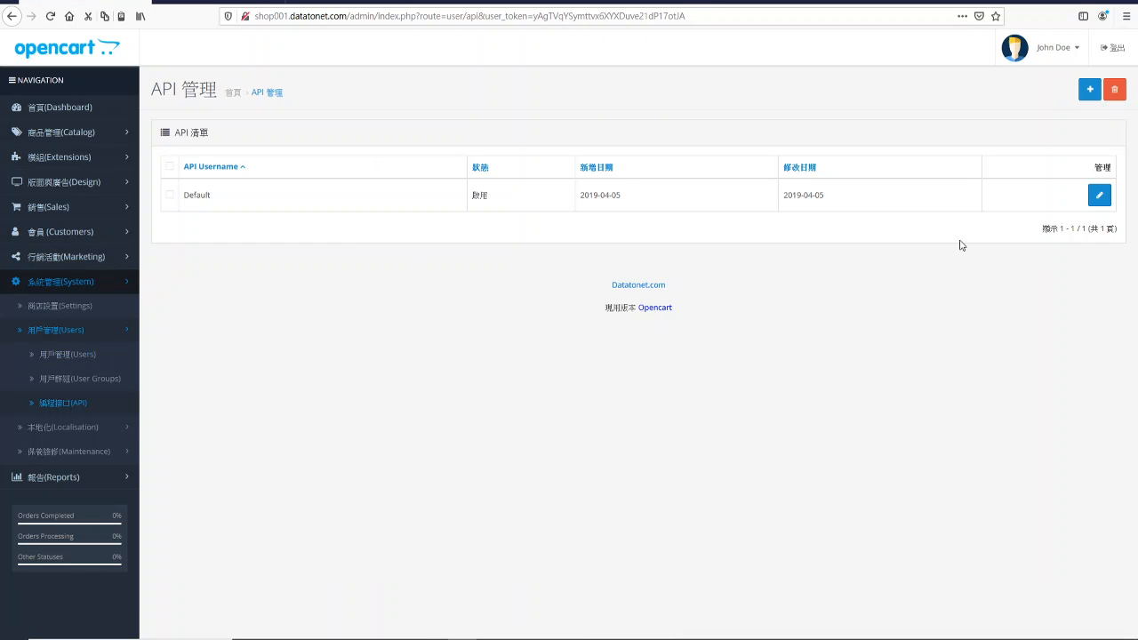
pyautogui.click(1097, 194)
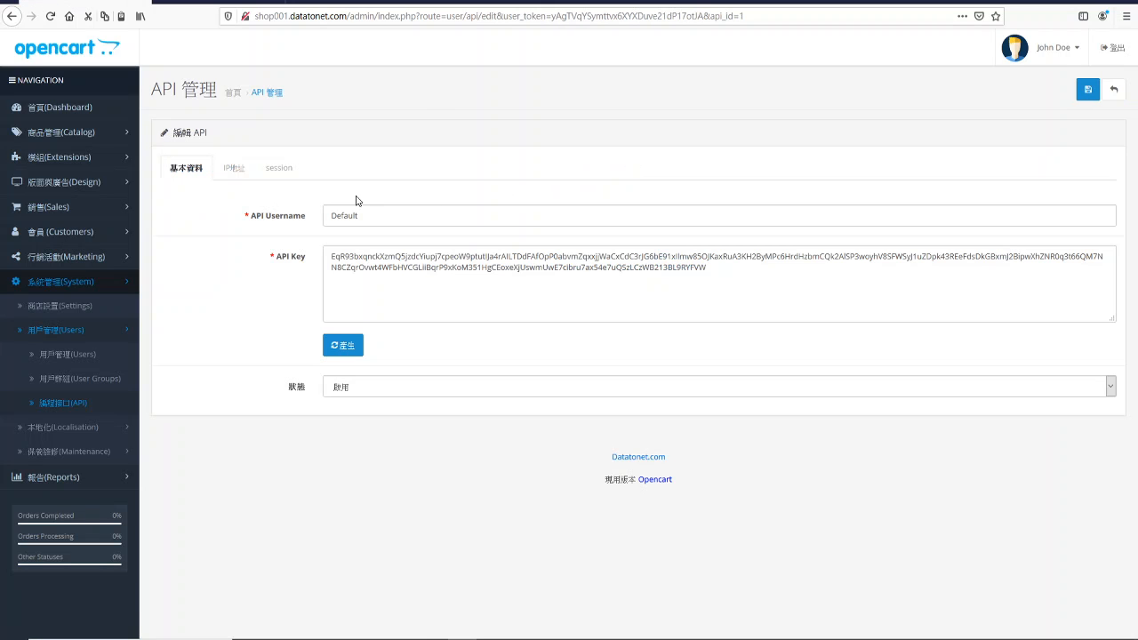
# Open the store locations under Localisation and view the fields of the form for a new location.
pyautogui.click(74, 428)
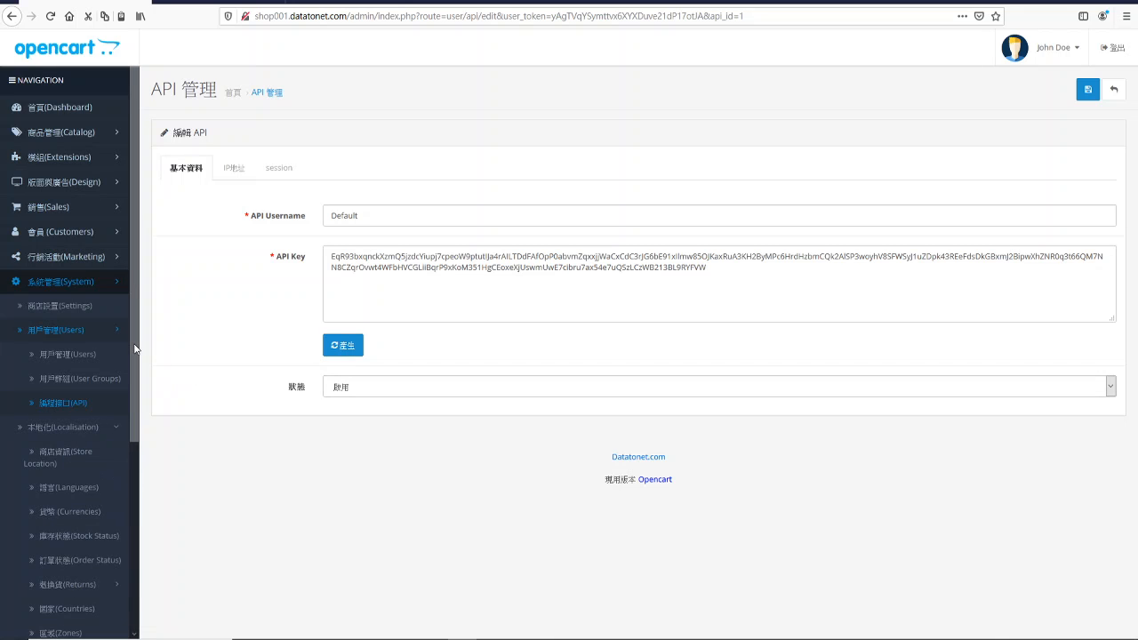
pyautogui.moveTo(134, 349); pyautogui.dragTo(118, 490)
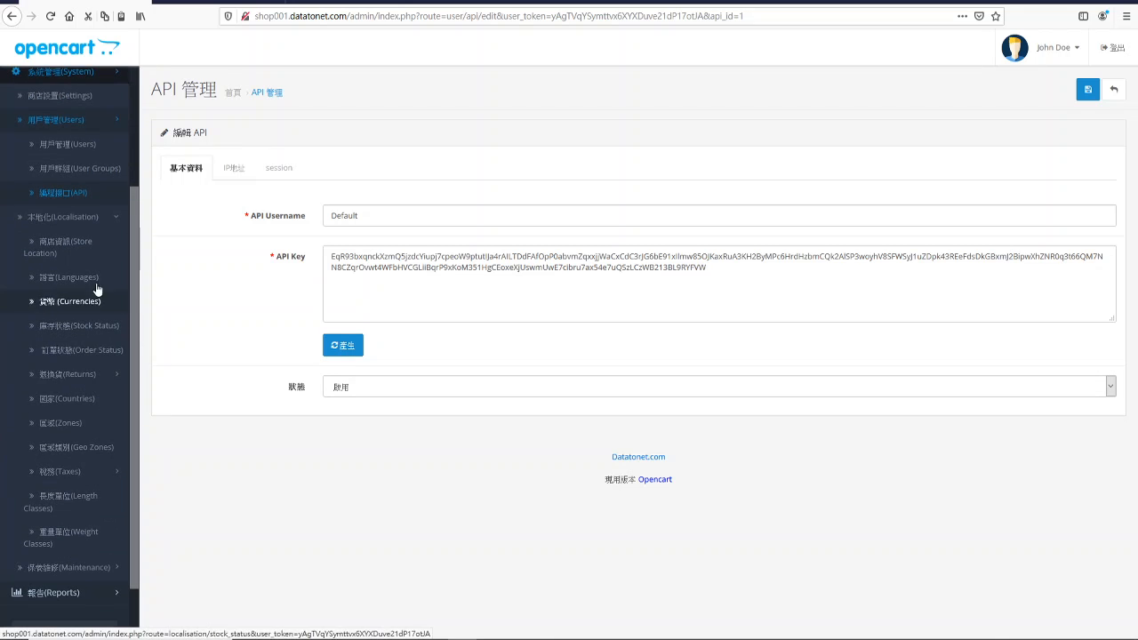
pyautogui.click(80, 242)
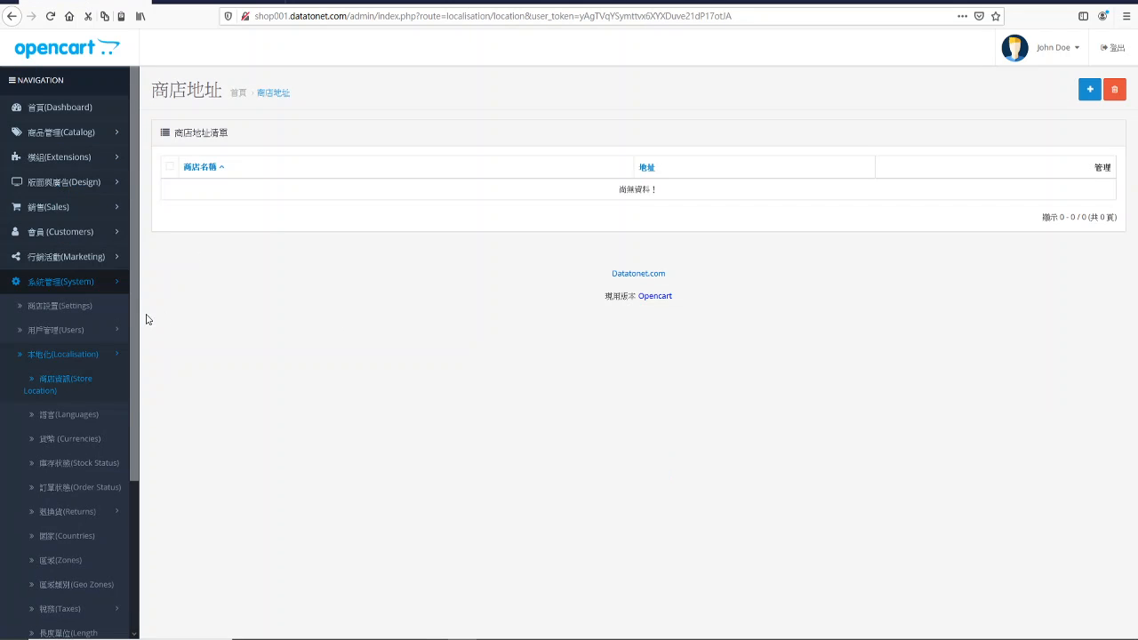
pyautogui.click(1090, 89)
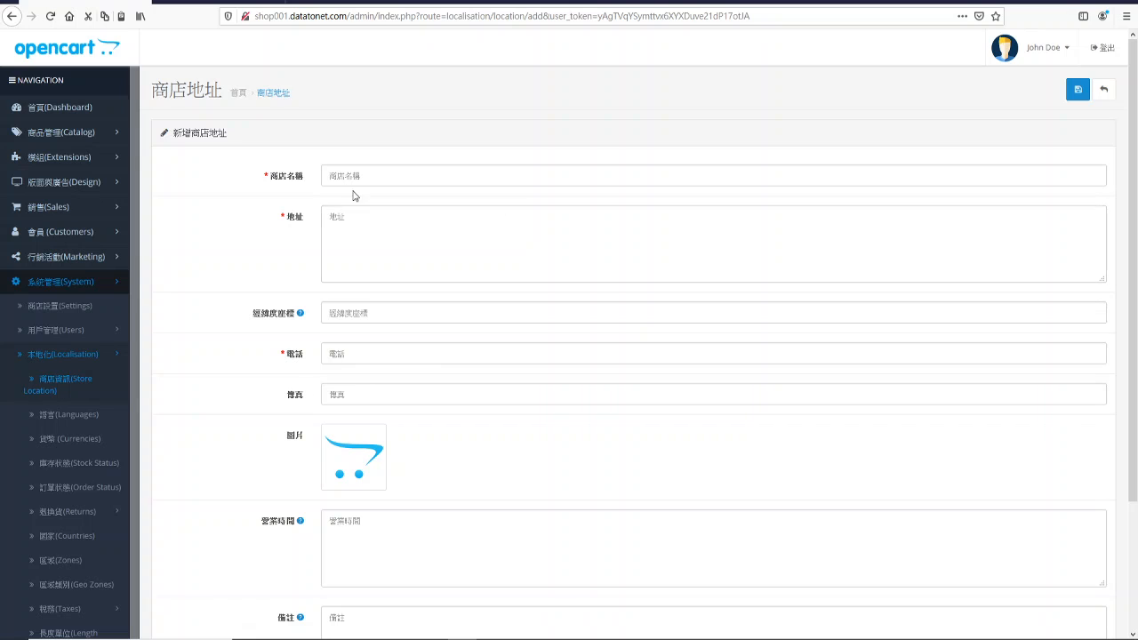
pyautogui.click(336, 312)
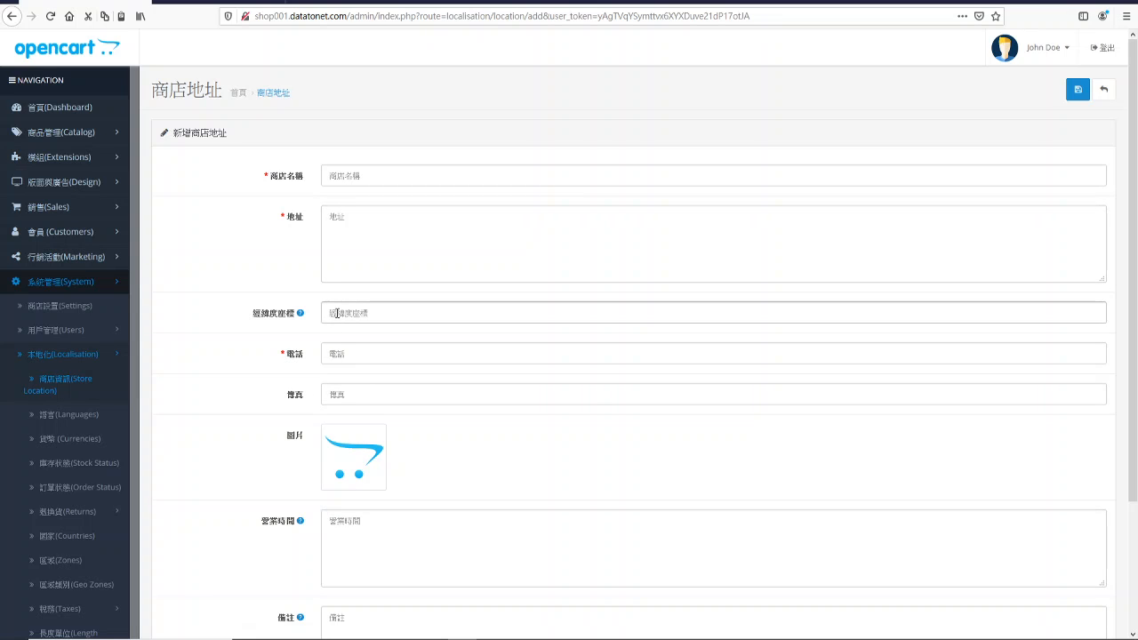
pyautogui.moveTo(1137, 250)
pyautogui.mouseDown()
pyautogui.moveTo(1137, 372)
pyautogui.moveTo(1135, 249)
pyautogui.mouseUp()
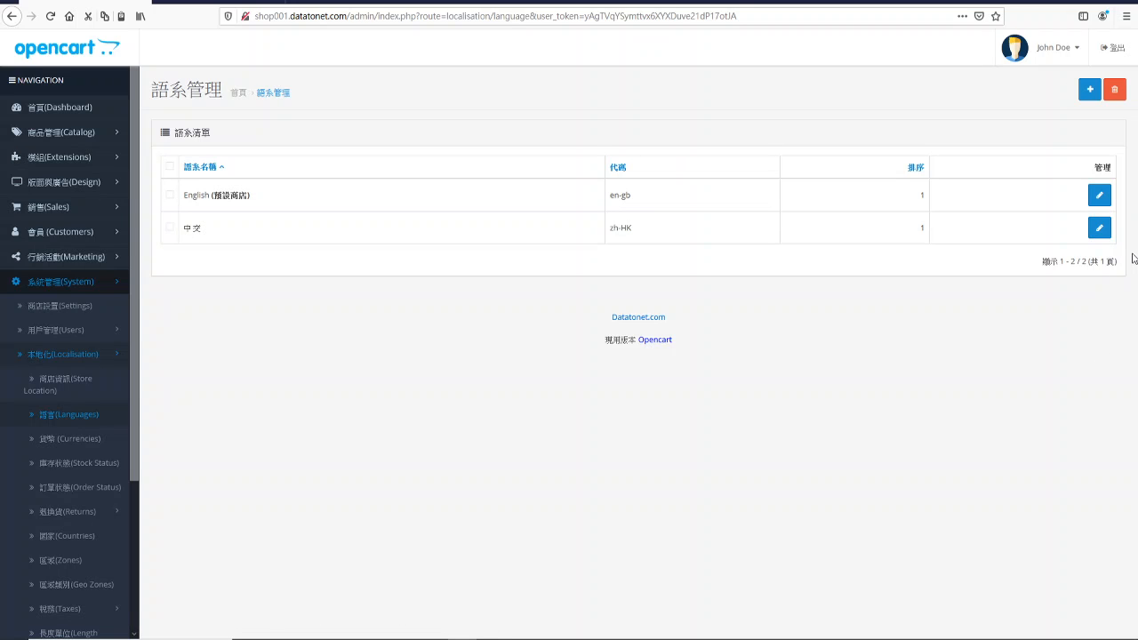
# Open the Extension Installer and look at the install-HK-Chinese-v3032-3.ocmod.zip entry in the installation history.
pyautogui.click(89, 158)
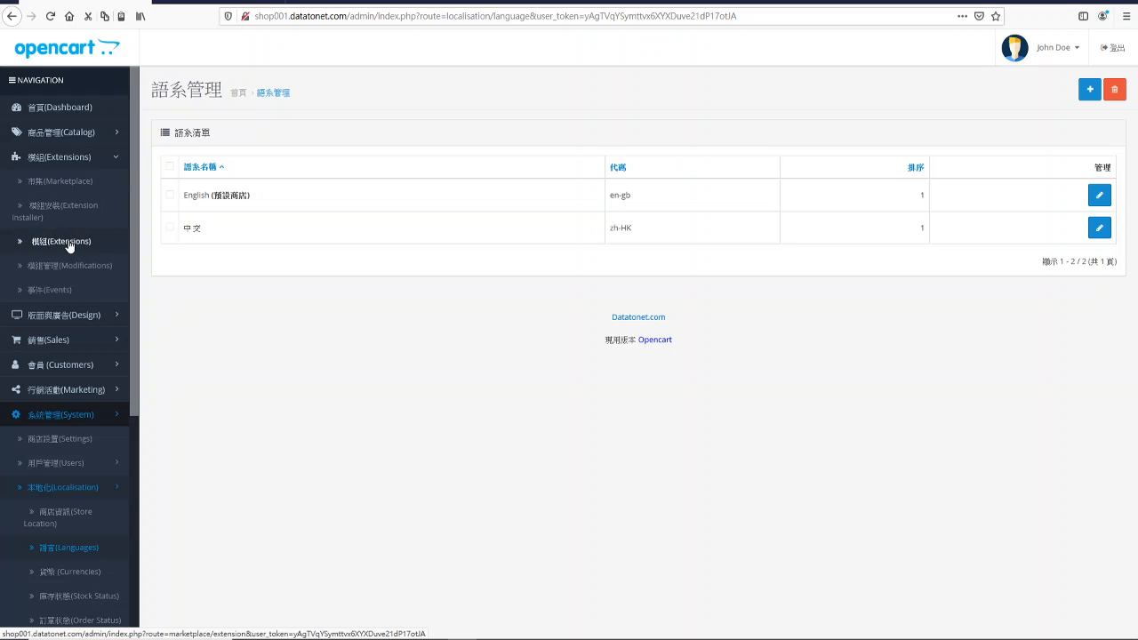
pyautogui.click(78, 211)
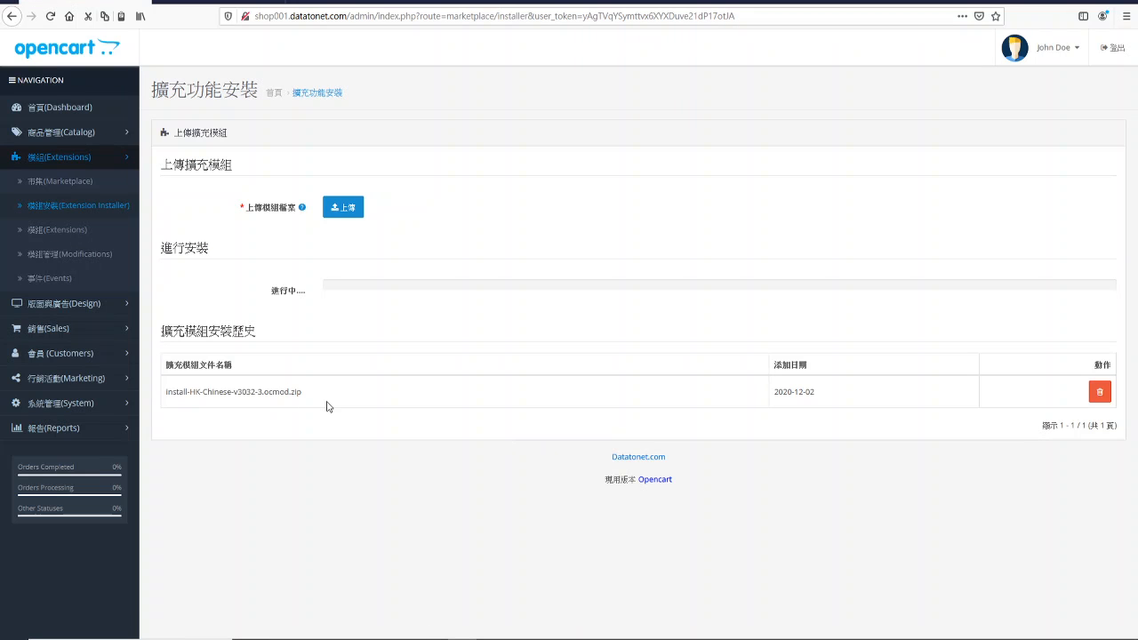
pyautogui.moveTo(326, 406); pyautogui.dragTo(172, 427)
pyautogui.click(420, 525)
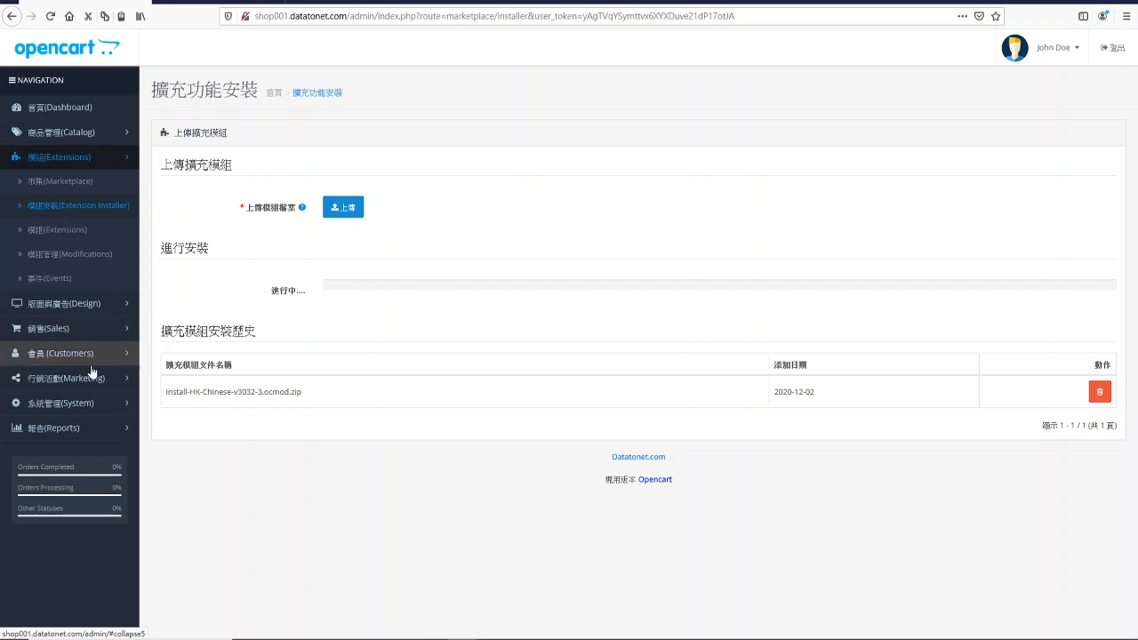
# Open the 中文 (zh-HK) language under Localisation for editing and examine its code and locale settings.
pyautogui.click(83, 403)
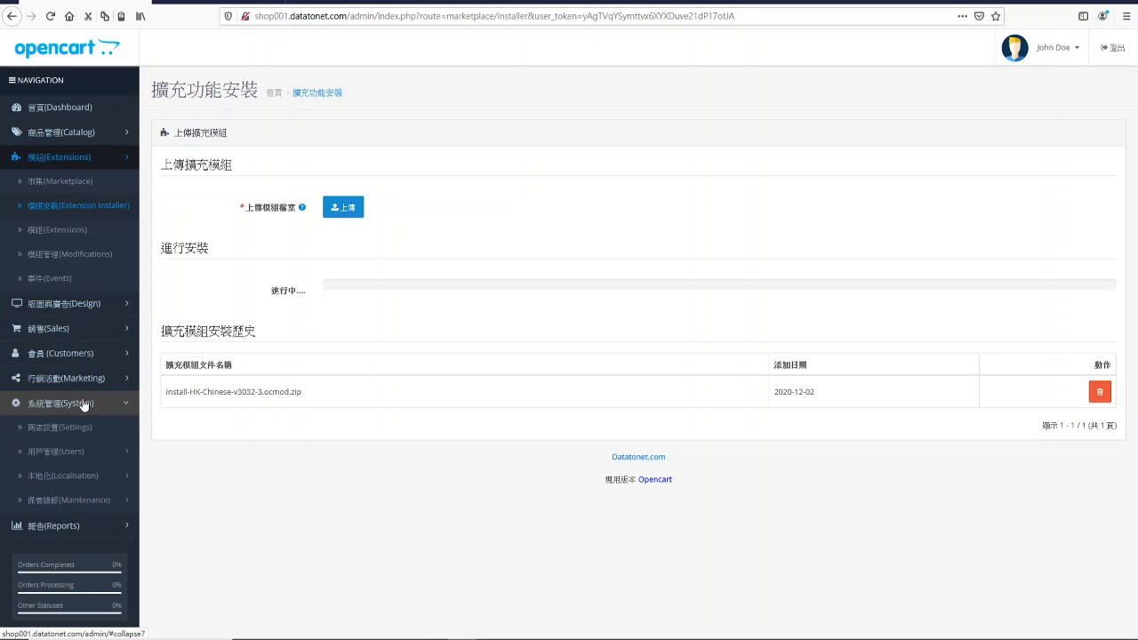
pyautogui.click(76, 474)
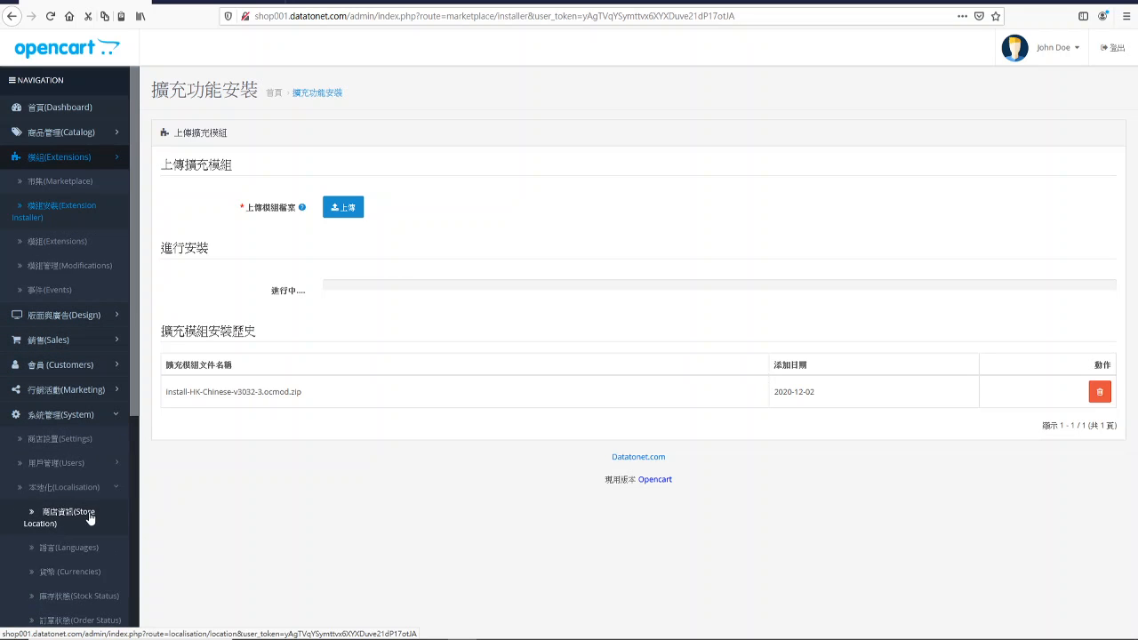
pyautogui.click(86, 548)
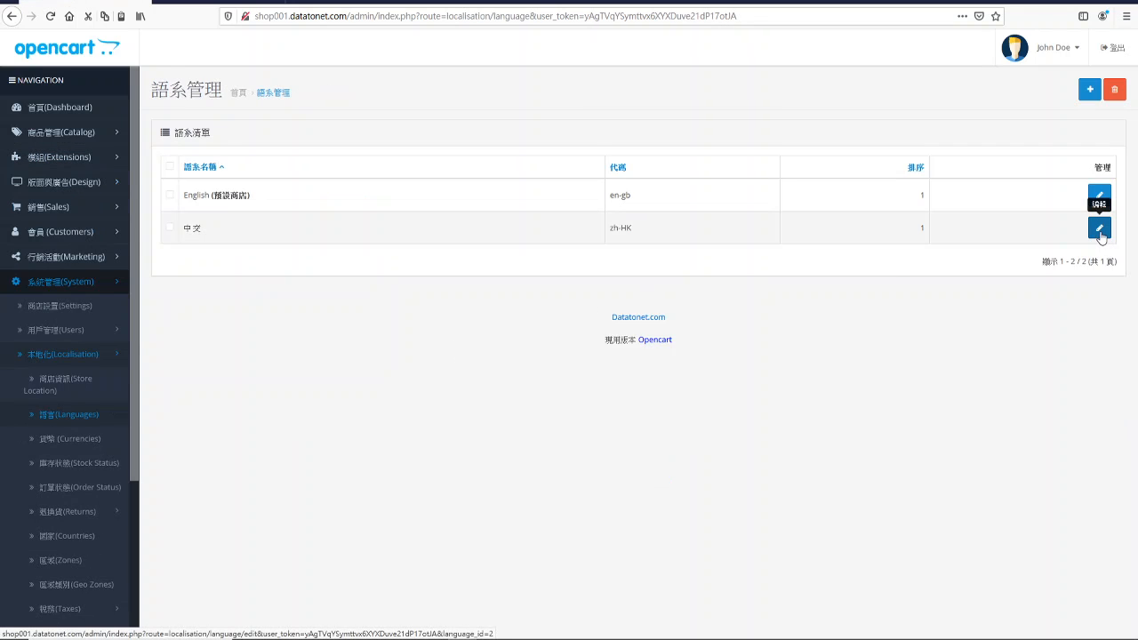
pyautogui.click(1100, 228)
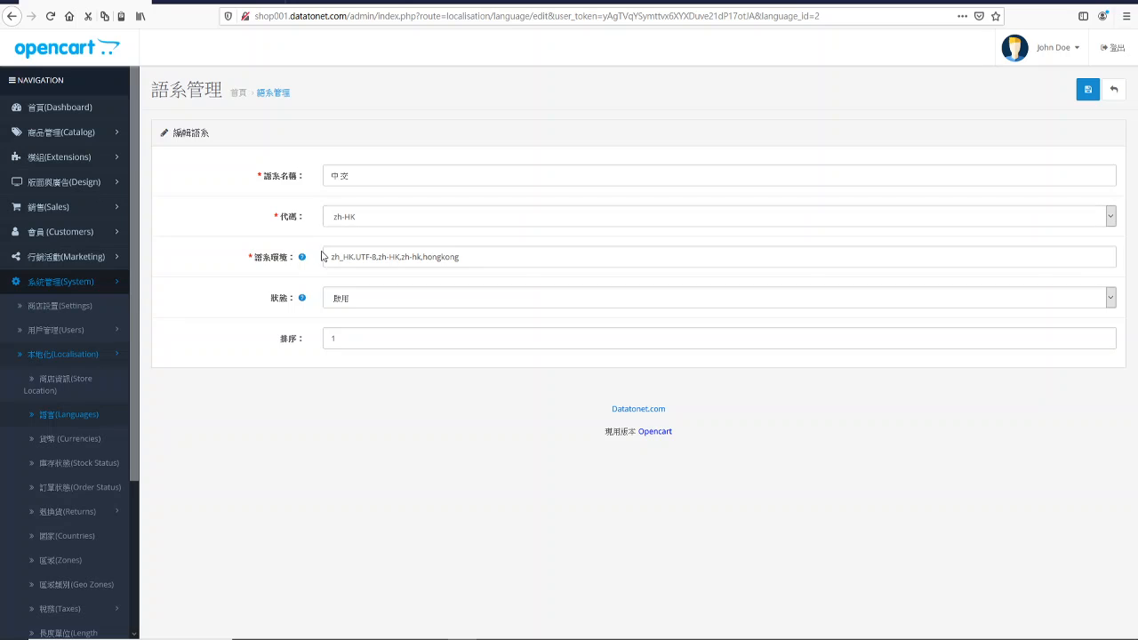
pyautogui.moveTo(286, 261)
# Open the US Dollar currency under Localisation for editing to view its settings.
pyautogui.scroll(-4, 129, 363)
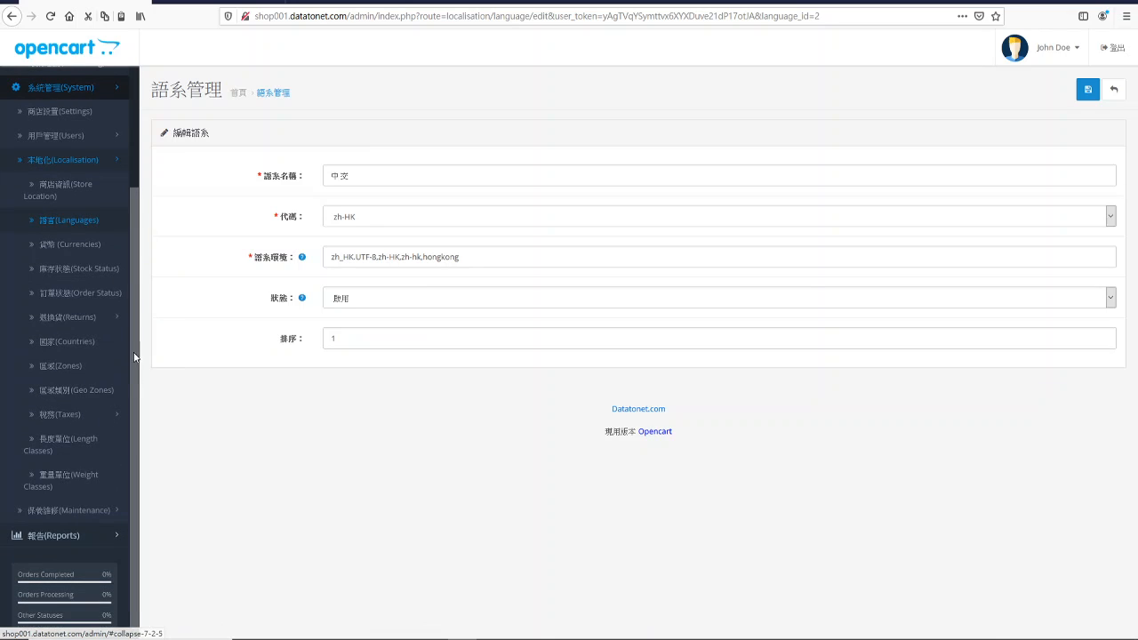
pyautogui.click(88, 249)
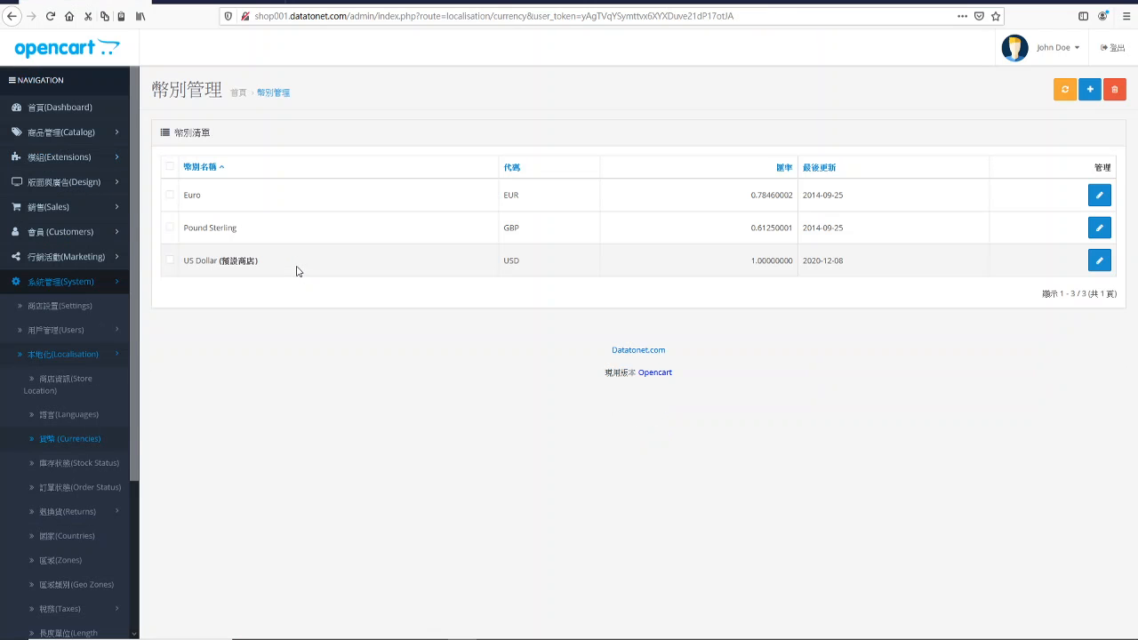
pyautogui.click(1100, 262)
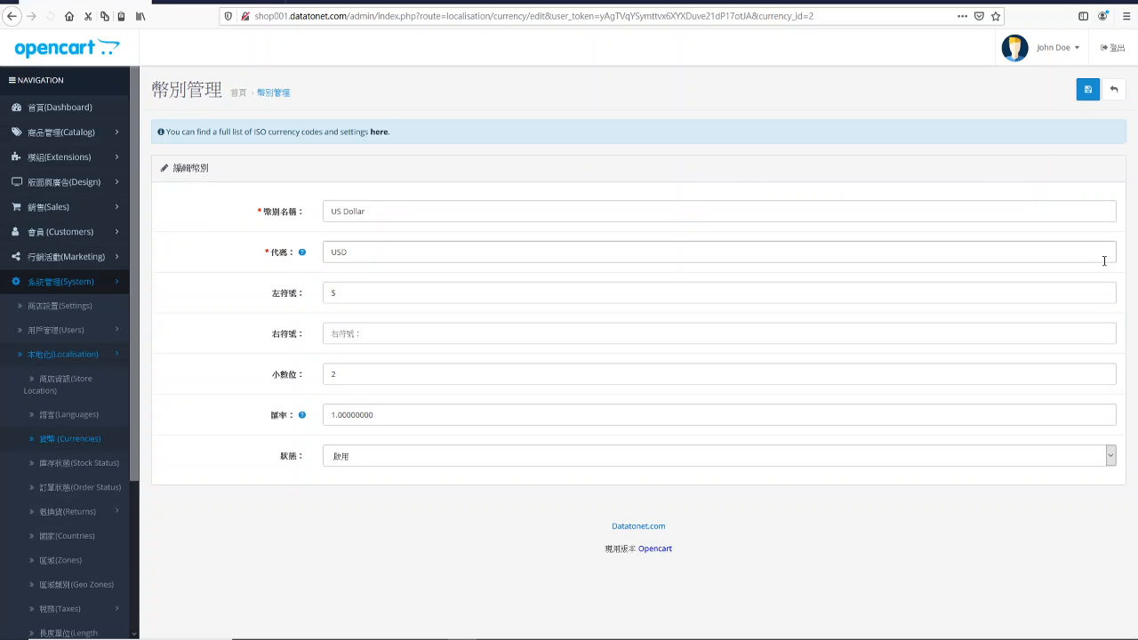
pyautogui.click(364, 214)
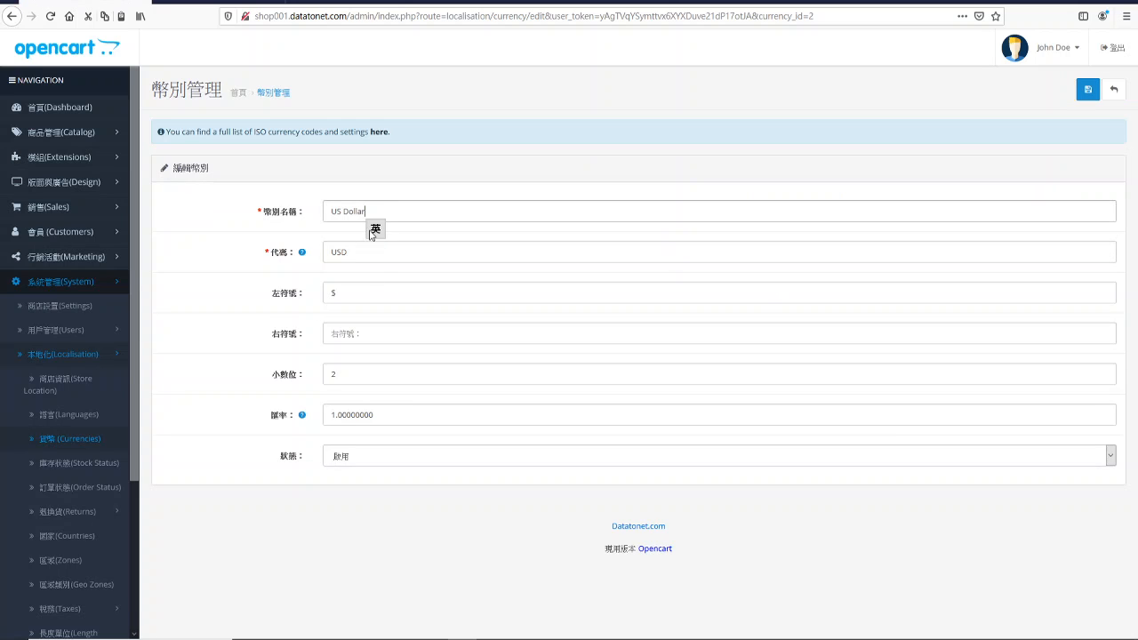
# Examine the US Dollar currency's code, symbol, decimal places and exchange rate fields, and return to the currency list without saving.
pyautogui.click(368, 251)
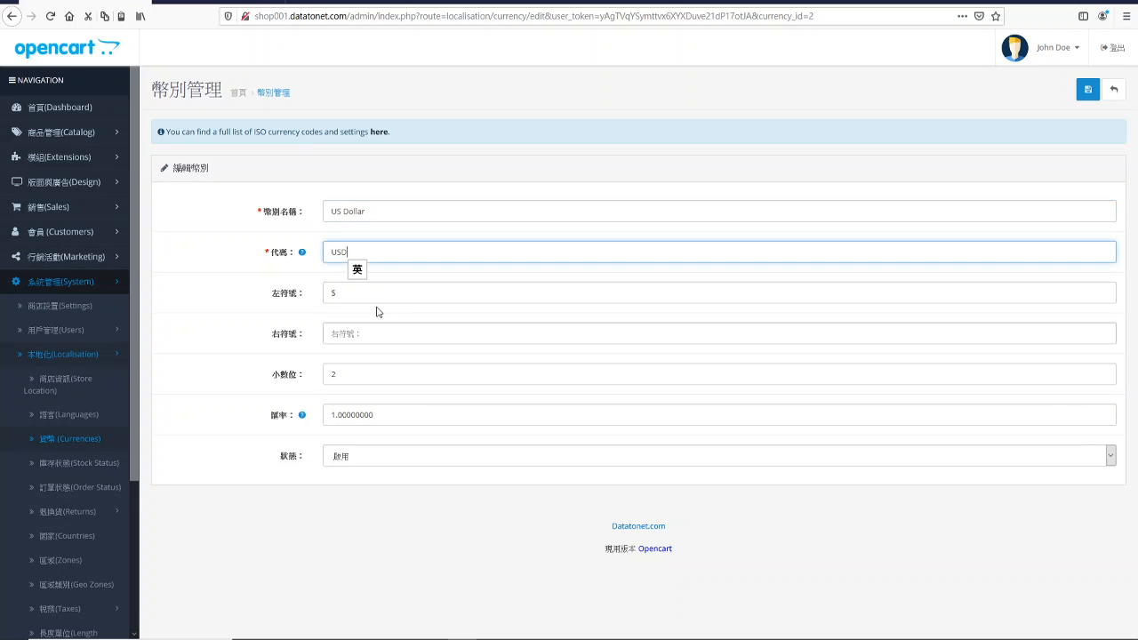
pyautogui.click(391, 292)
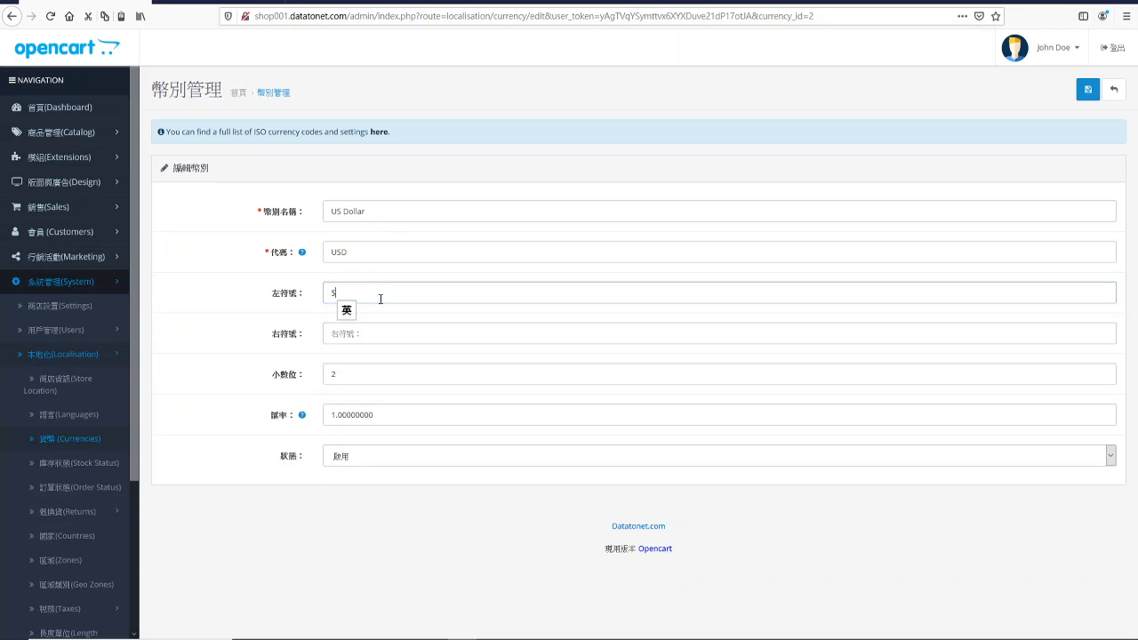
pyautogui.click(366, 374)
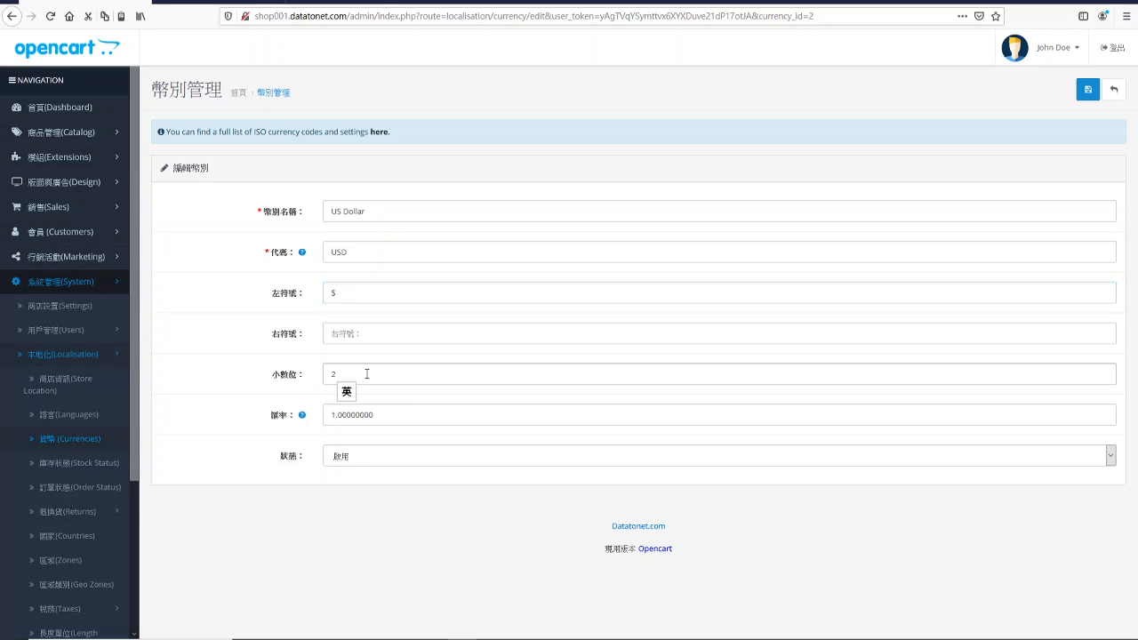
pyautogui.click(431, 414)
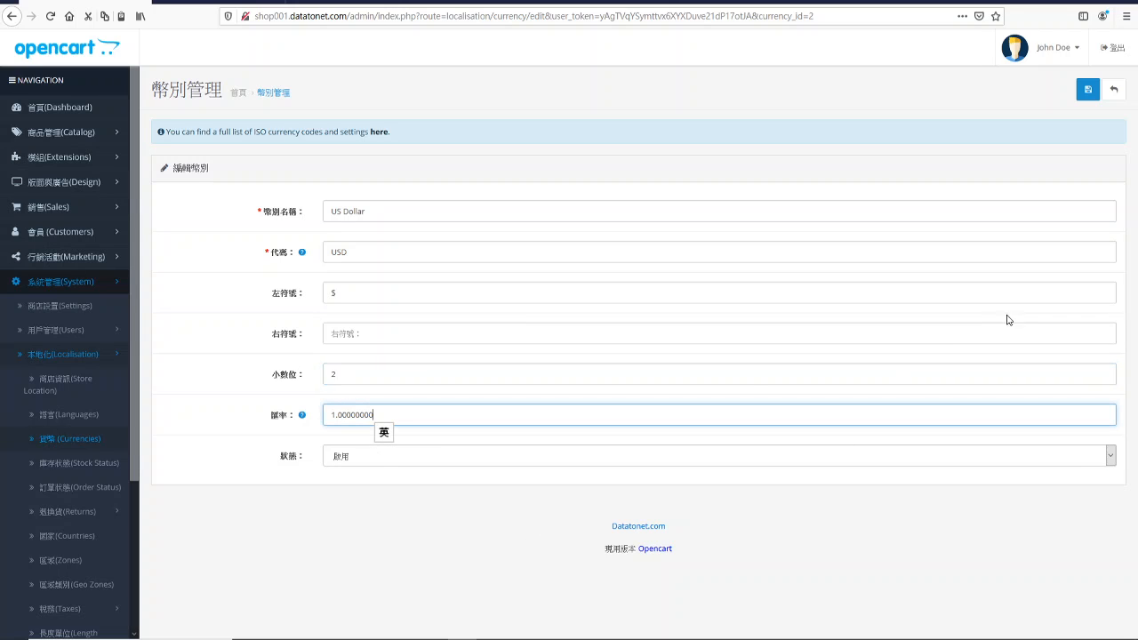
pyautogui.moveTo(302, 416)
pyautogui.click(1112, 89)
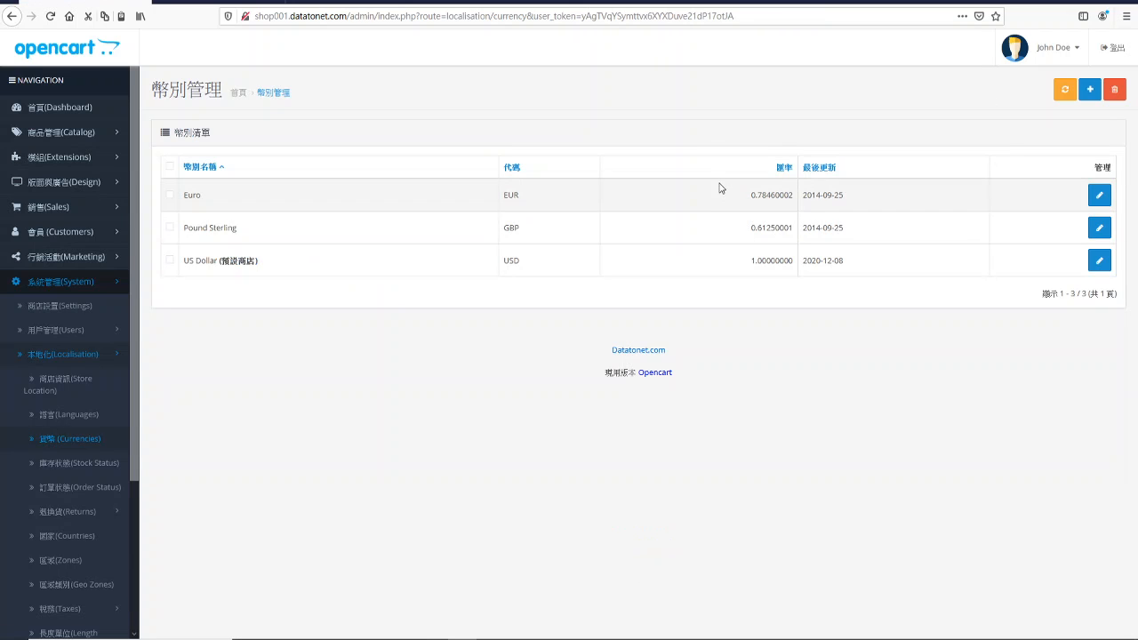
# Open the Euro currency for editing, examine its exchange rate, and return to the currency list without saving.
pyautogui.click(1098, 194)
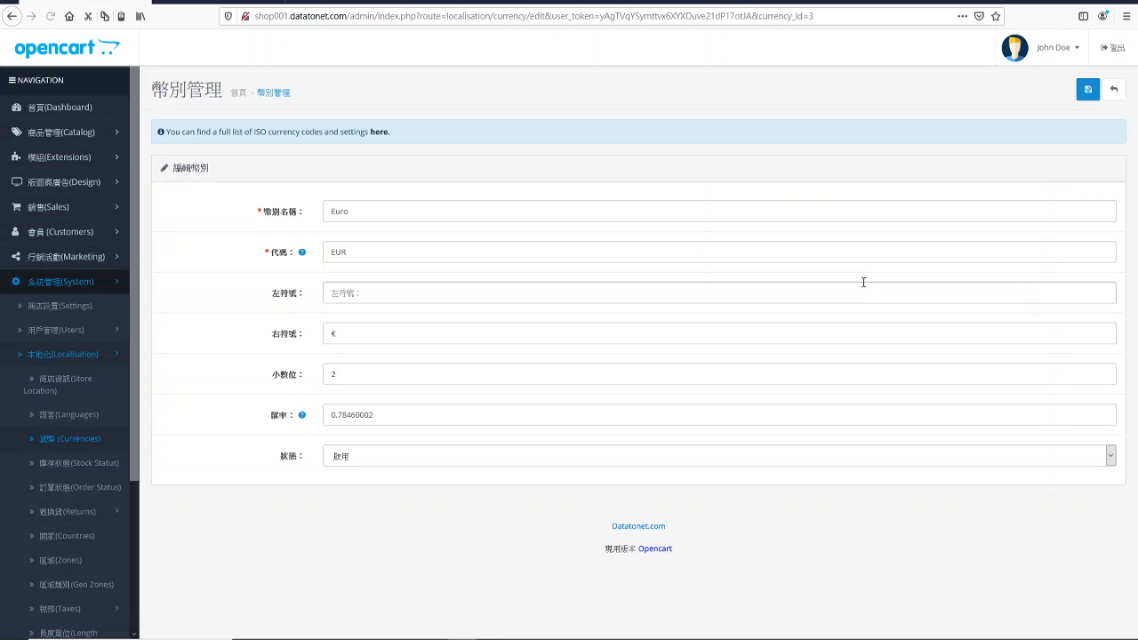
pyautogui.click(378, 418)
pyautogui.moveTo(339, 413); pyautogui.dragTo(331, 414)
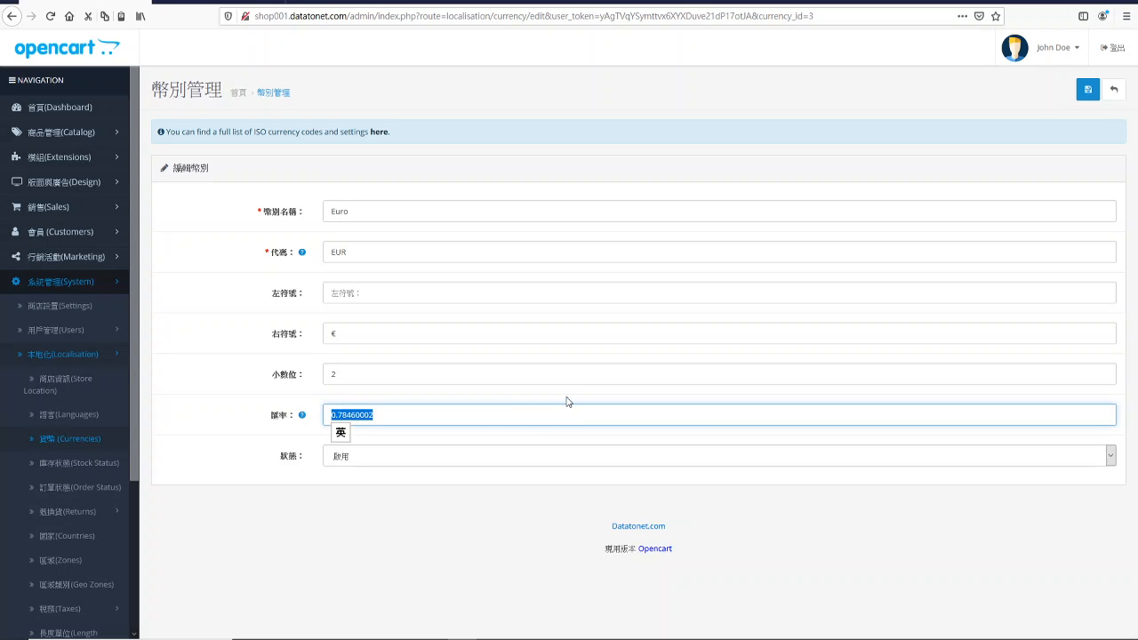
pyautogui.click(513, 414)
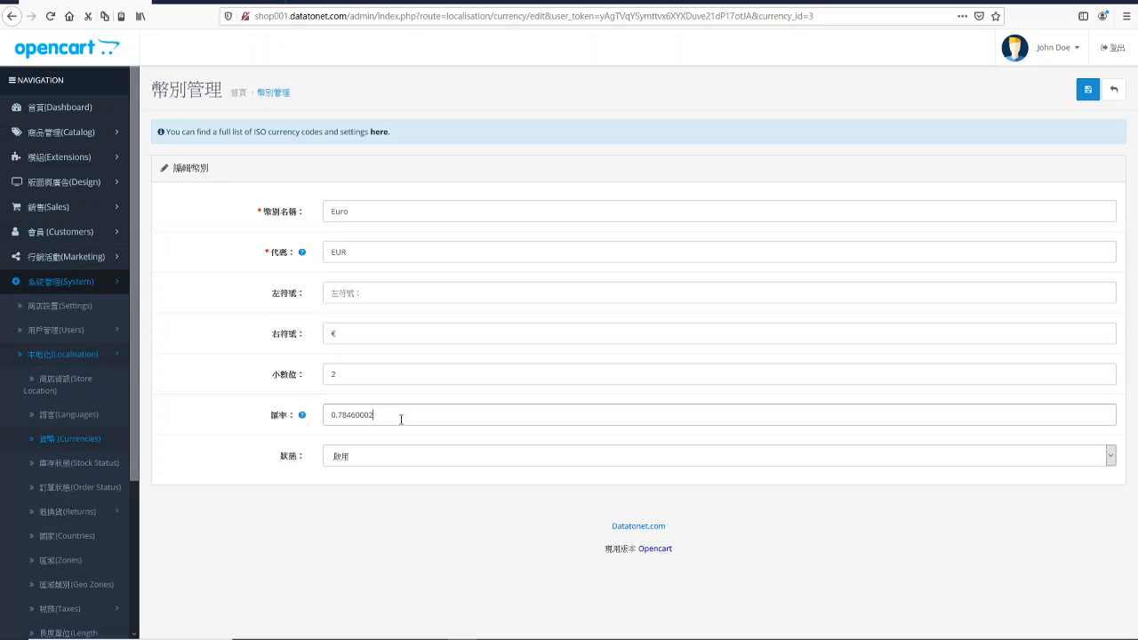
pyautogui.moveTo(401, 419); pyautogui.dragTo(278, 415)
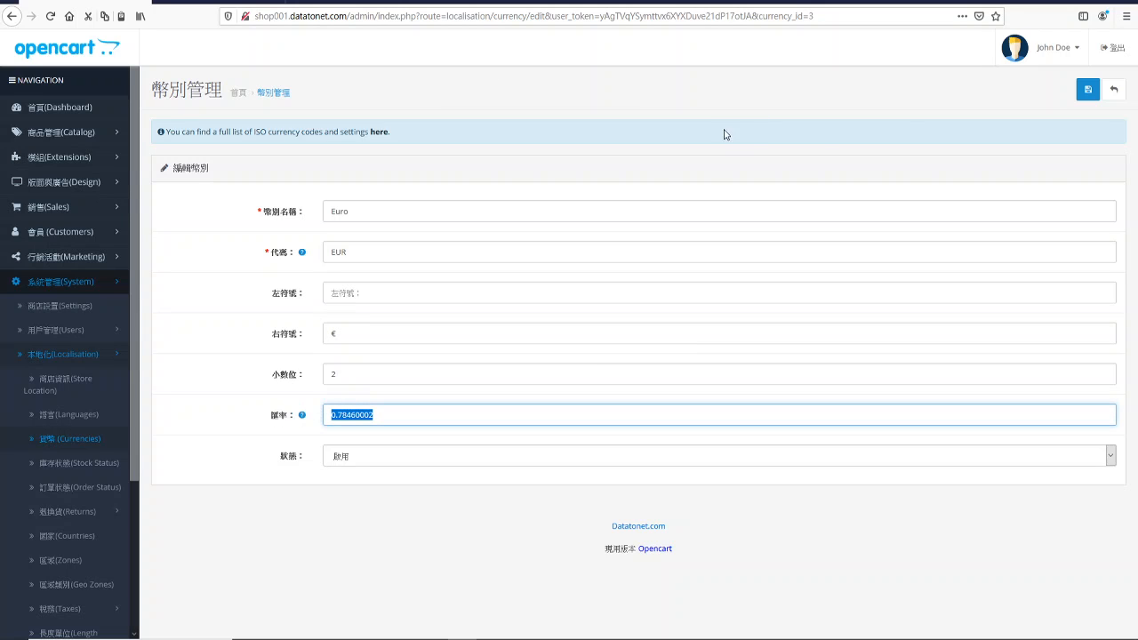
pyautogui.click(1112, 92)
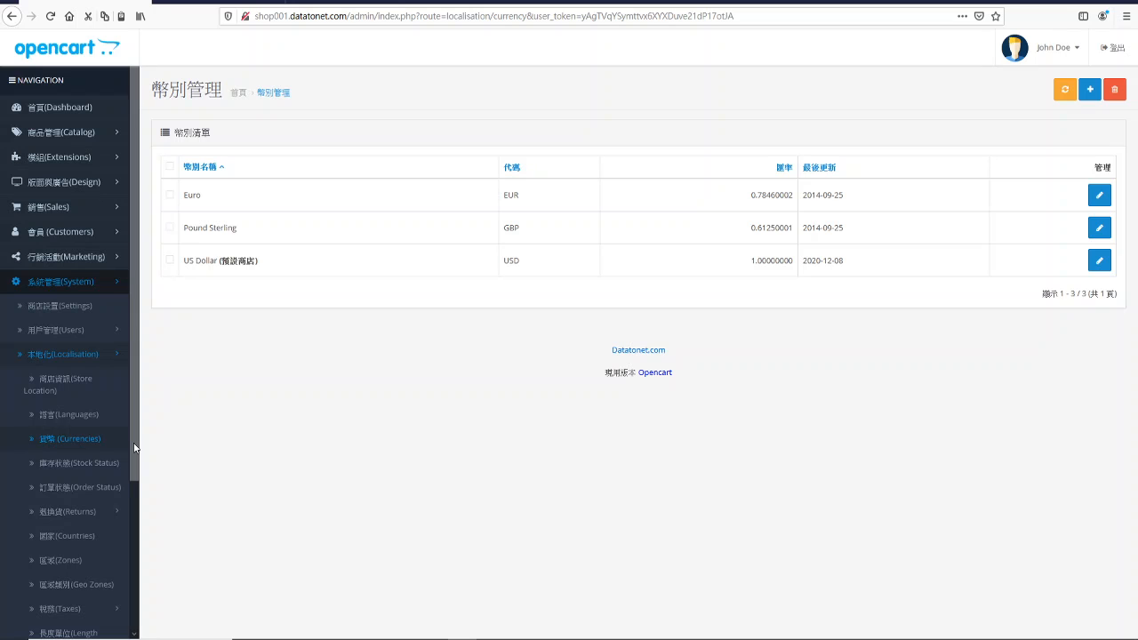
# Open the stock statuses under Localisation and view the name fields of the 2-3 Days and Out Of Stock entries without saving.
pyautogui.moveTo(134, 447); pyautogui.dragTo(129, 499)
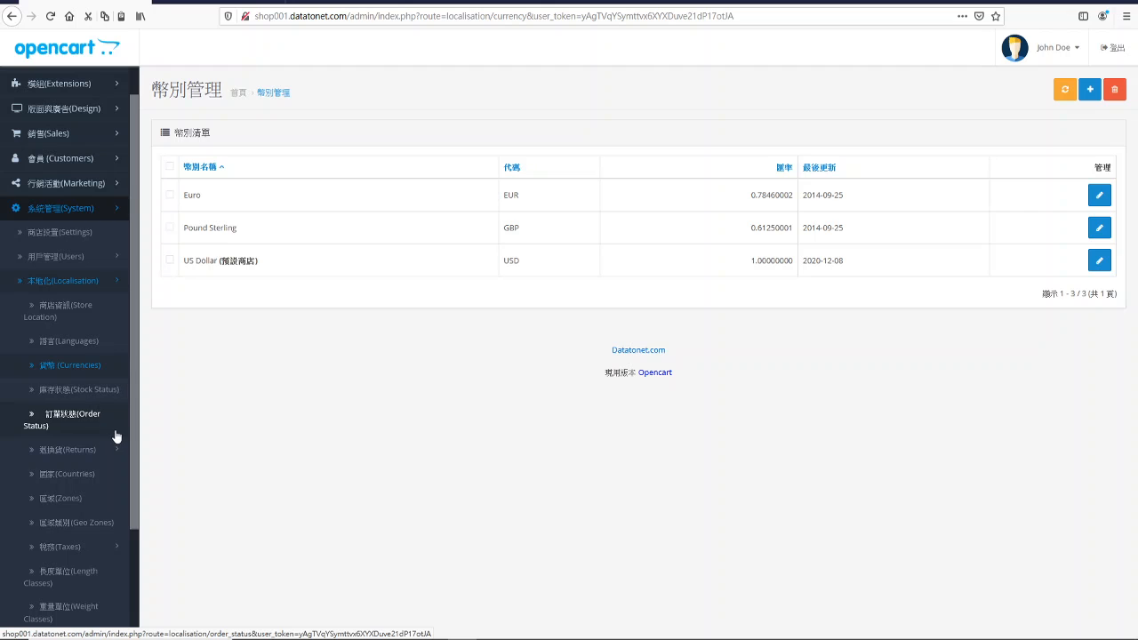
pyautogui.moveTo(135, 419); pyautogui.dragTo(126, 480)
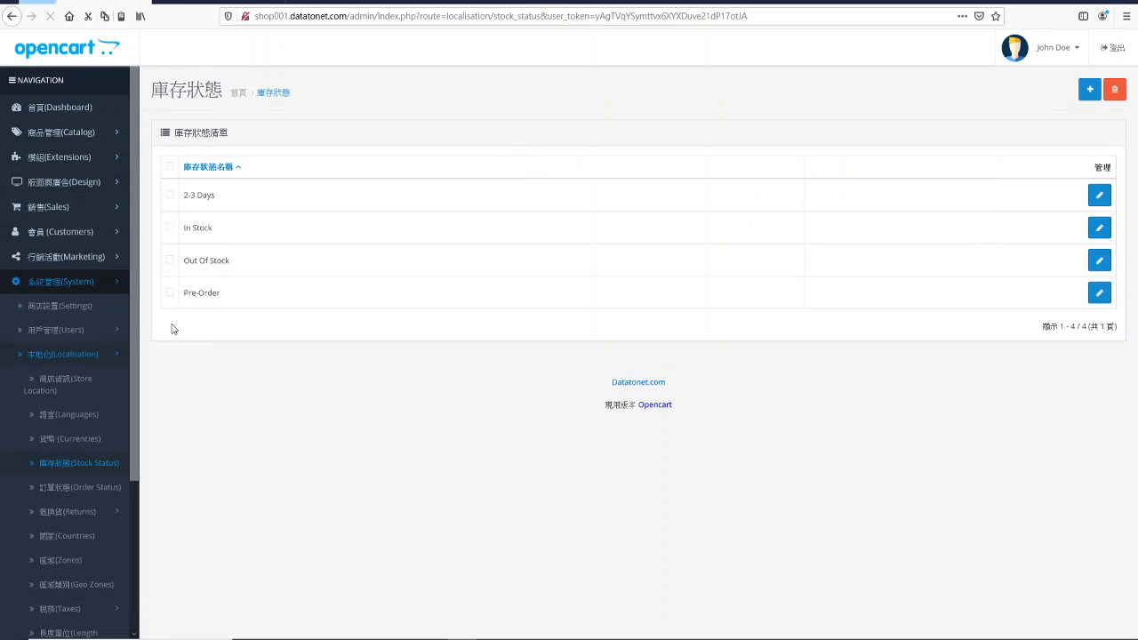
pyautogui.click(1099, 198)
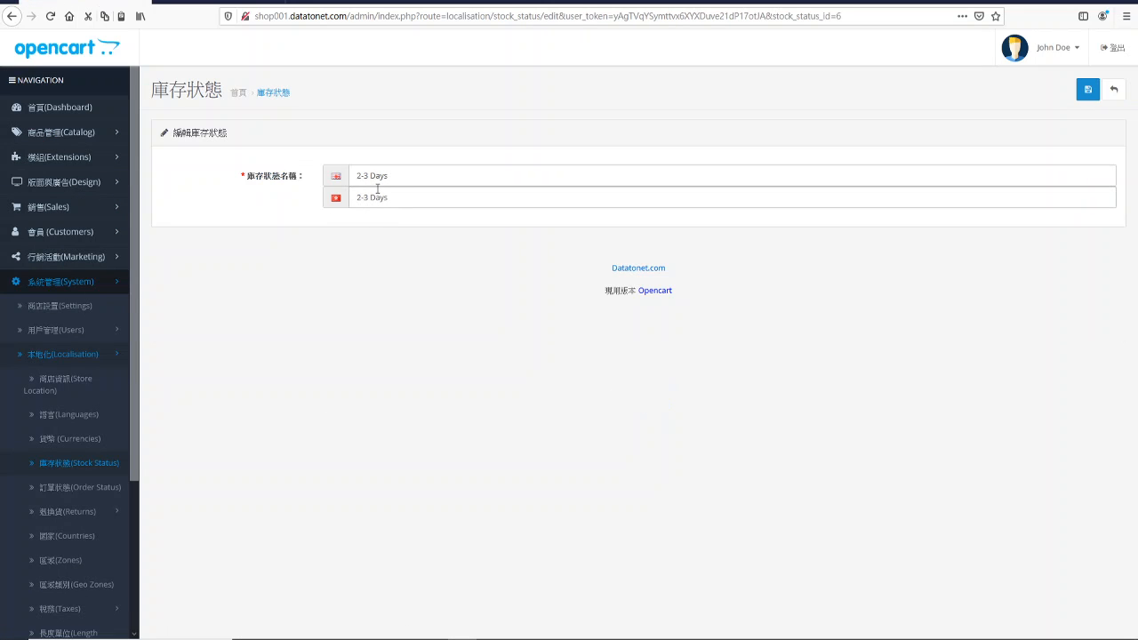
pyautogui.click(425, 197)
pyautogui.click(423, 176)
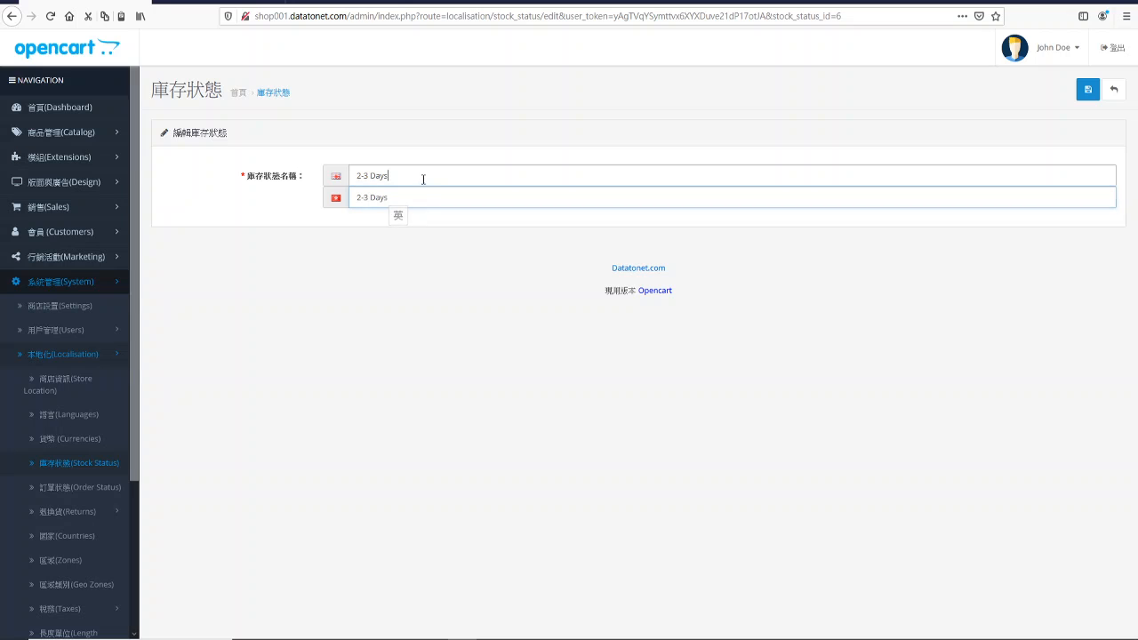
pyautogui.click(1121, 92)
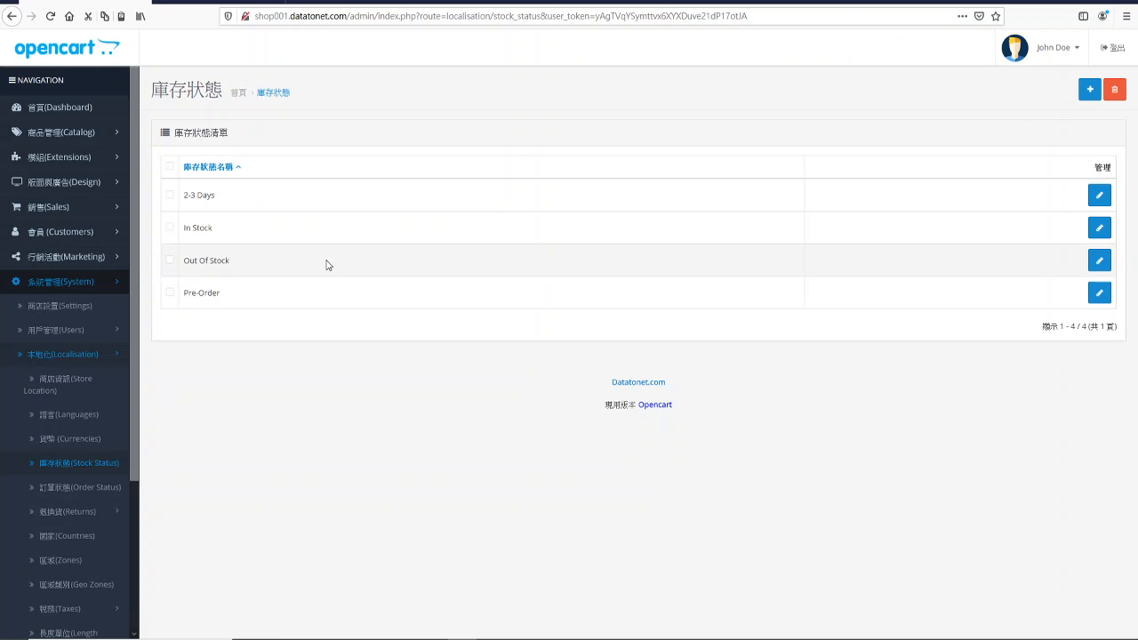
pyautogui.click(1100, 260)
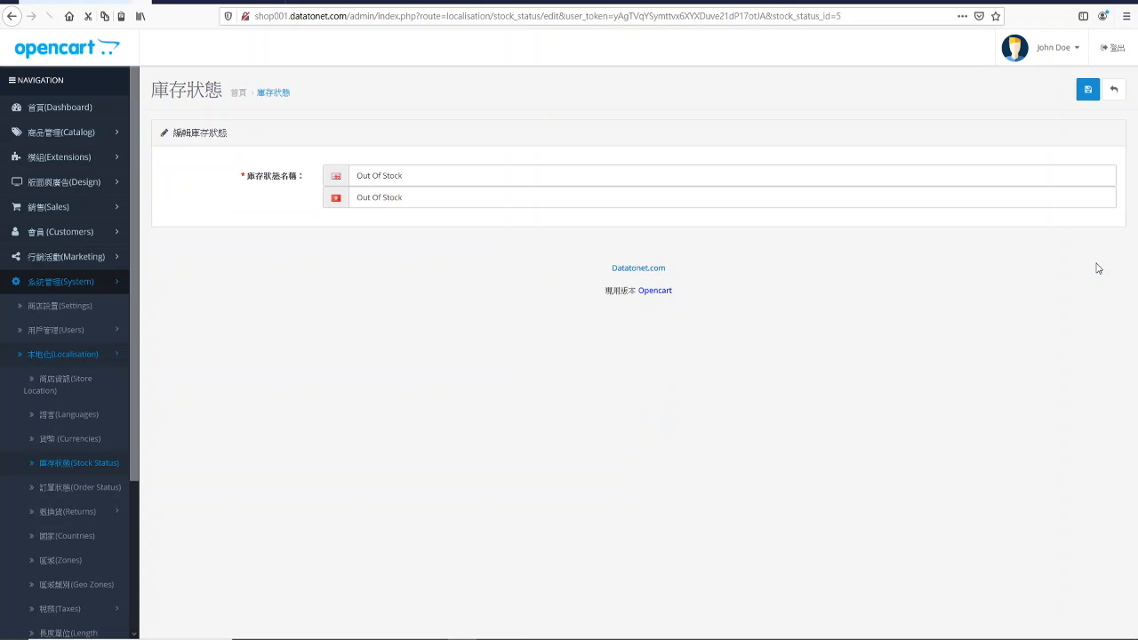
pyautogui.click(1113, 90)
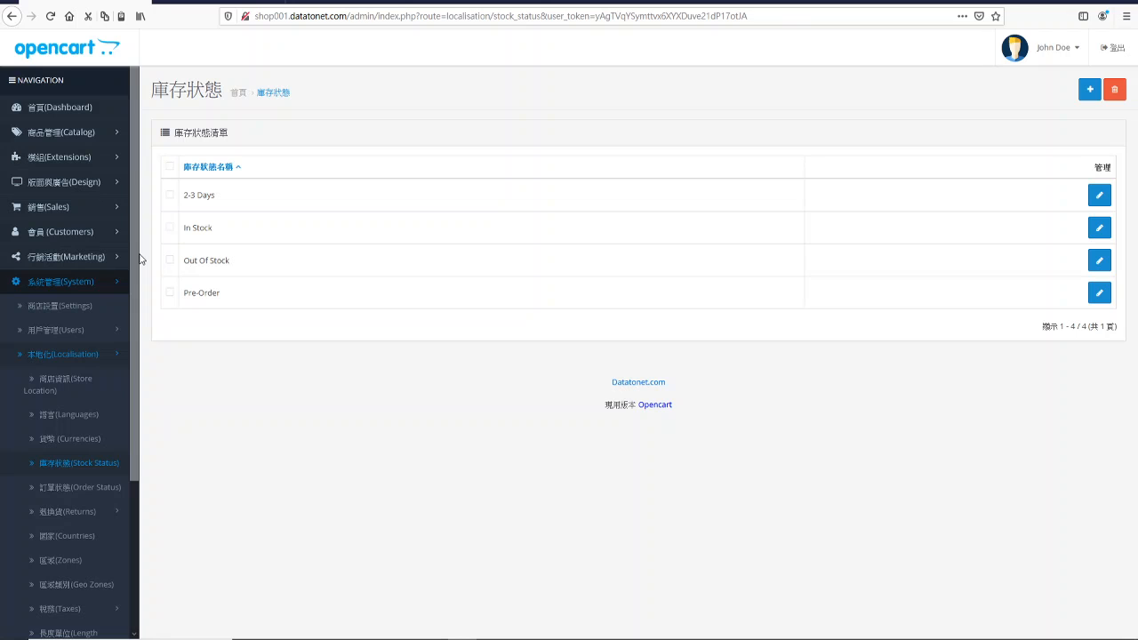
# On the Product 15 edit page, view the out-of-stock status options and keep Out Of Stock selected.
pyautogui.hotkey('alt', 'Left')
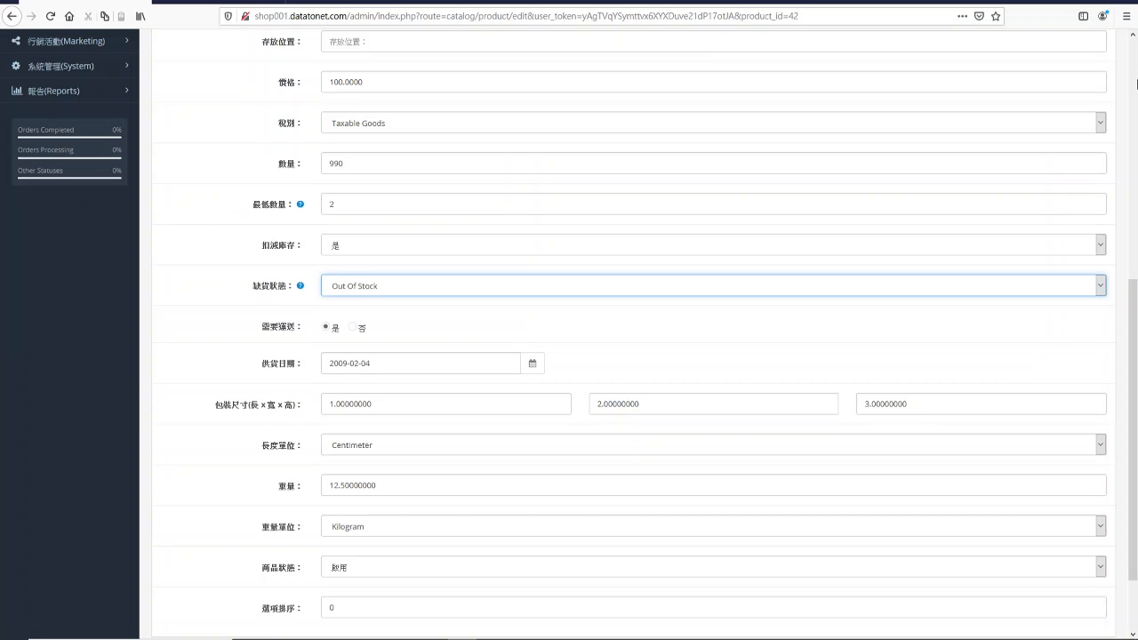
pyautogui.click(376, 288)
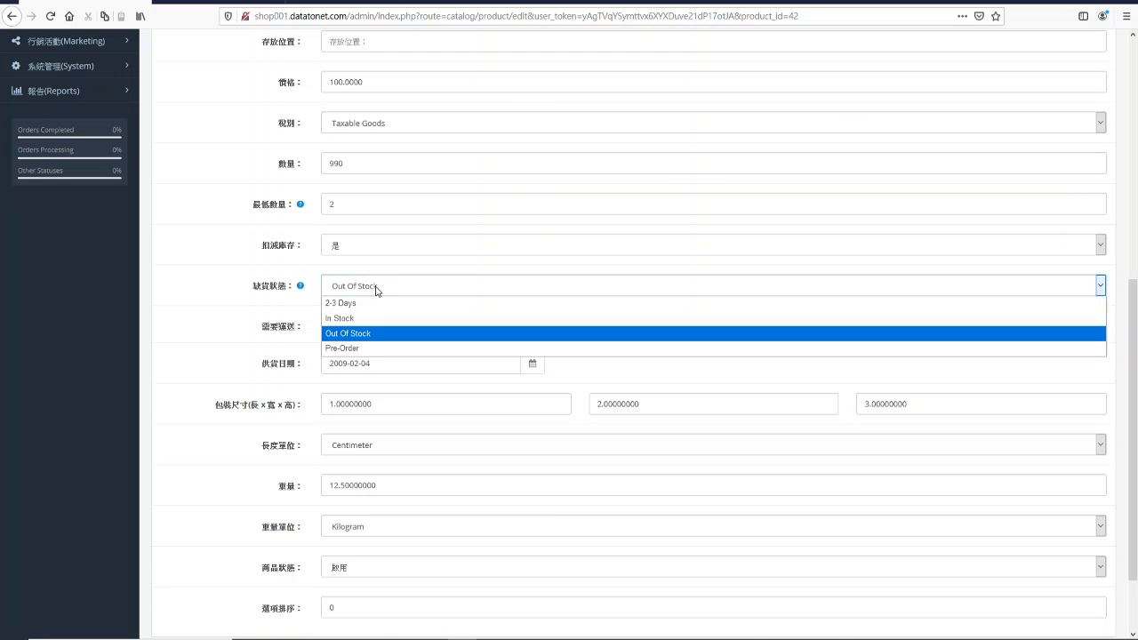
pyautogui.click(355, 334)
pyautogui.scroll(10, 738, 162)
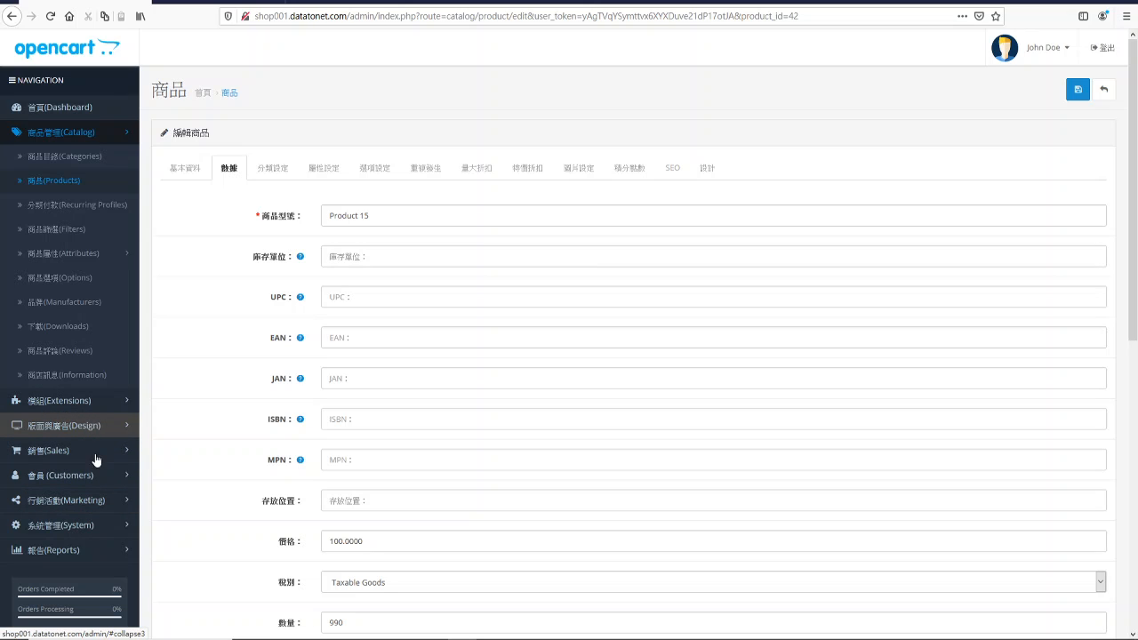
# Leave the product form and reopen the stock status list under the System section's Localisation settings.
pyautogui.click(85, 527)
pyautogui.scroll(-4, 55, 438)
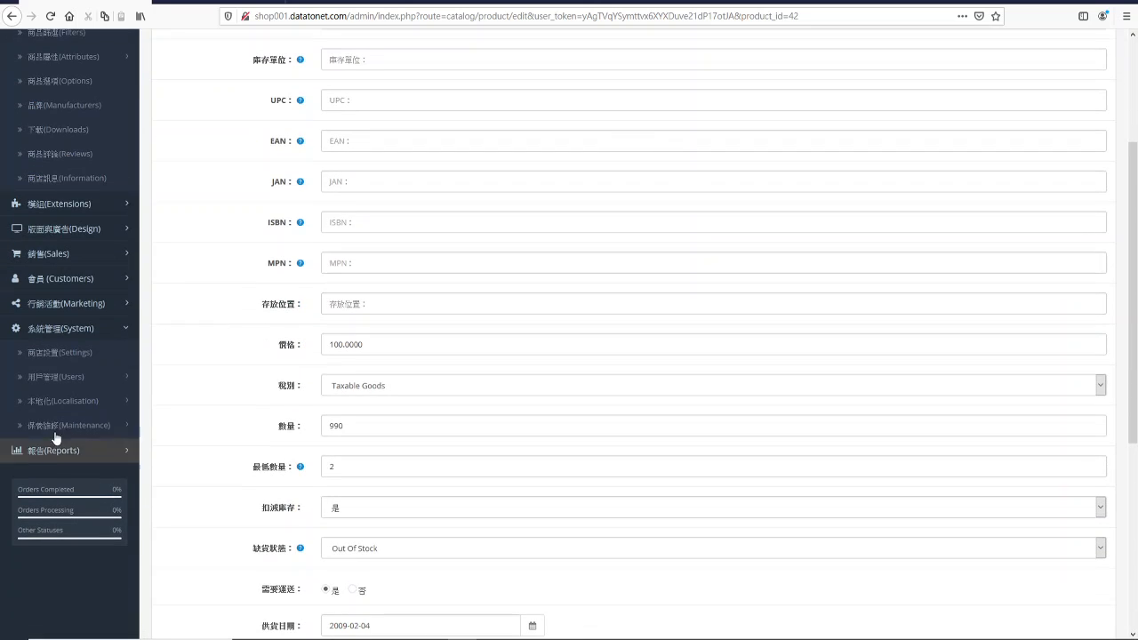
pyautogui.click(65, 402)
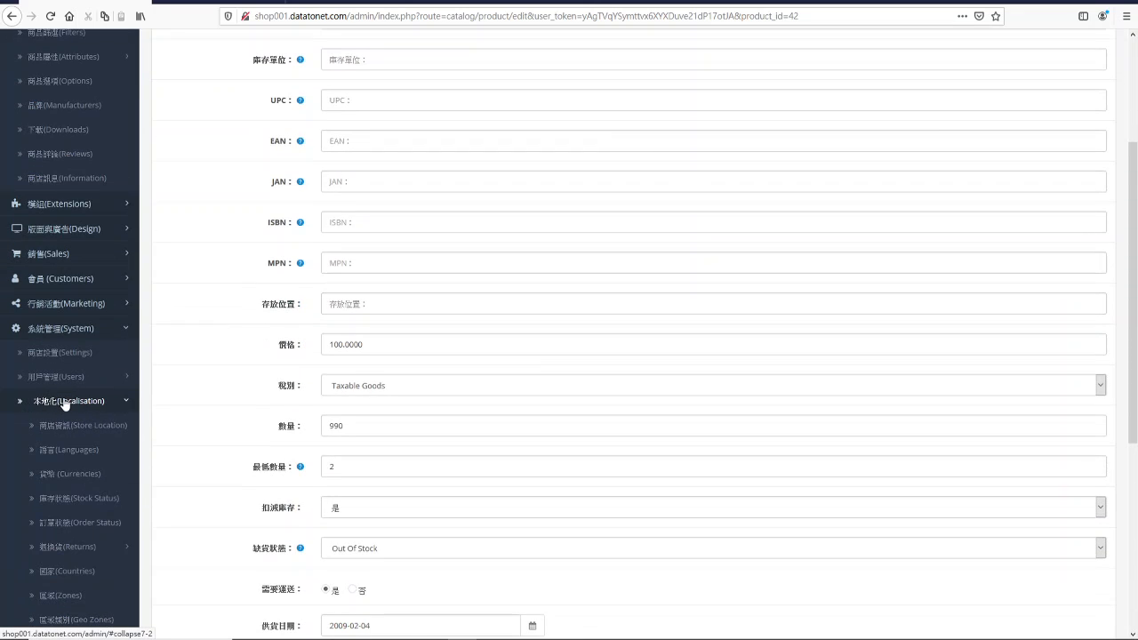
pyautogui.click(89, 504)
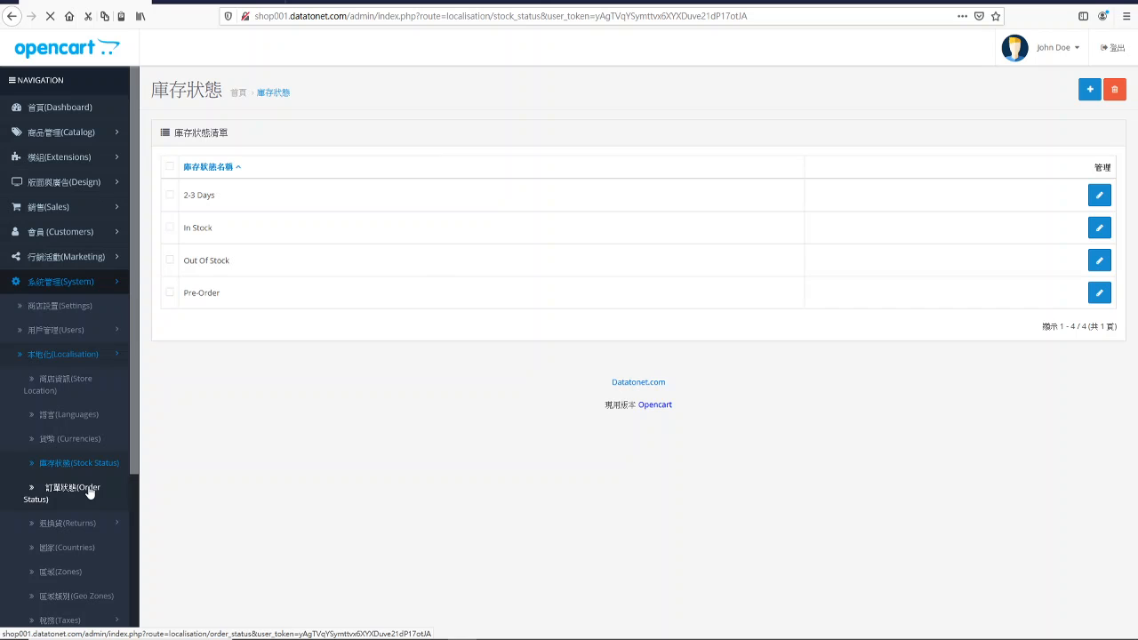
# Open the order statuses under Localisation and look through the full list.
pyautogui.scroll(-2, 396, 320)
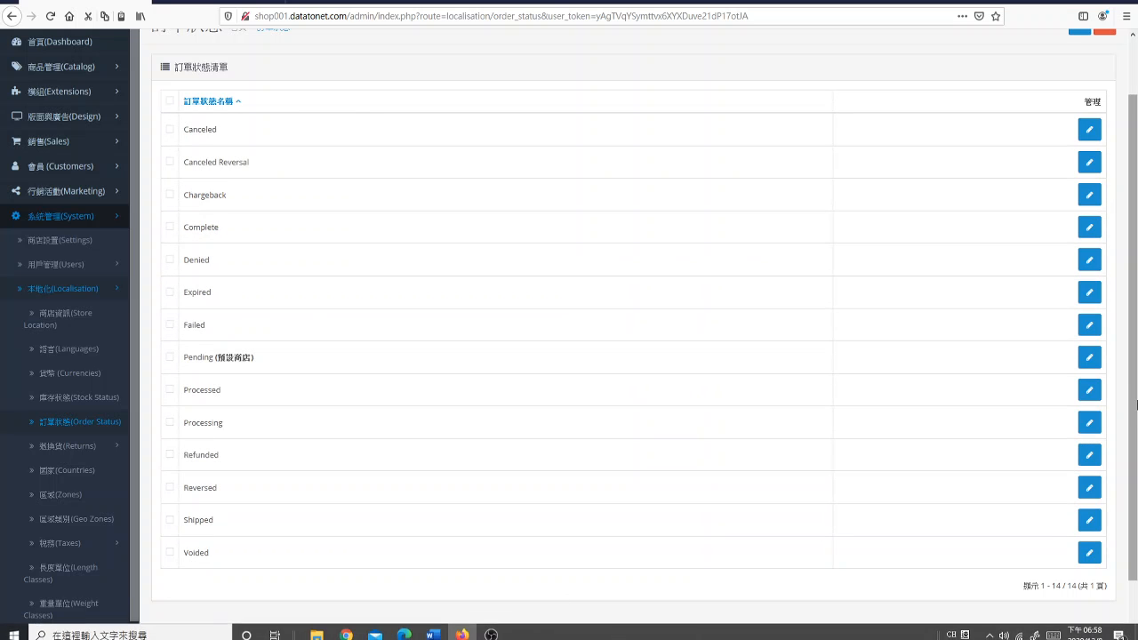
pyautogui.scroll(1, 659, 517)
pyautogui.scroll(-2, 659, 516)
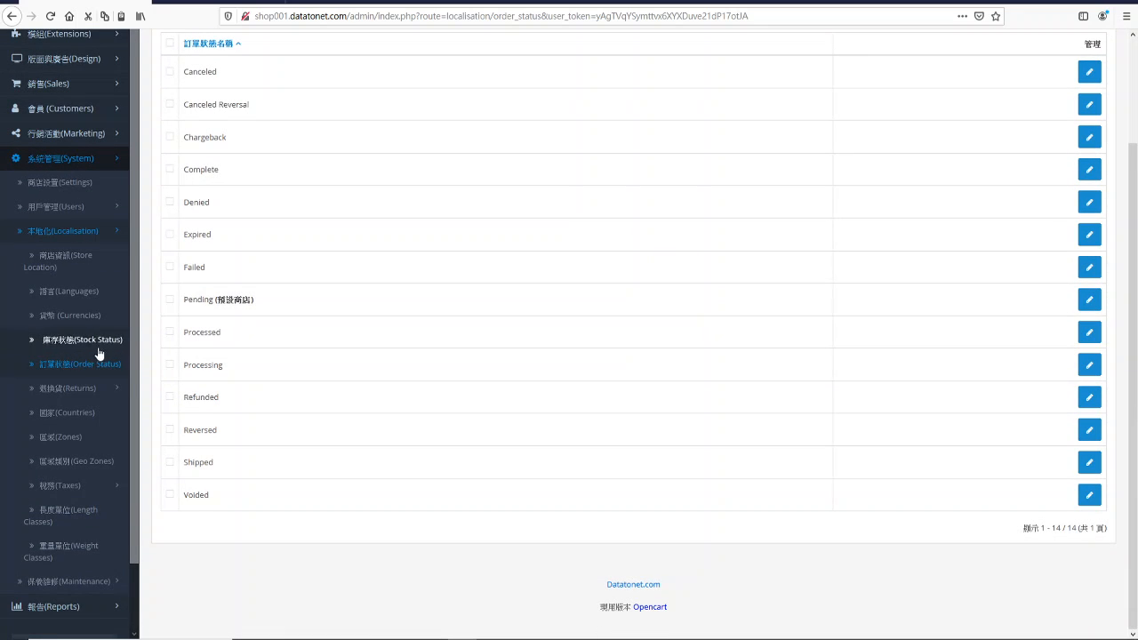
# Open the return statuses under Returns, view the Complete entry's name fields, and return to the list without saving.
pyautogui.scroll(-2, 115, 408)
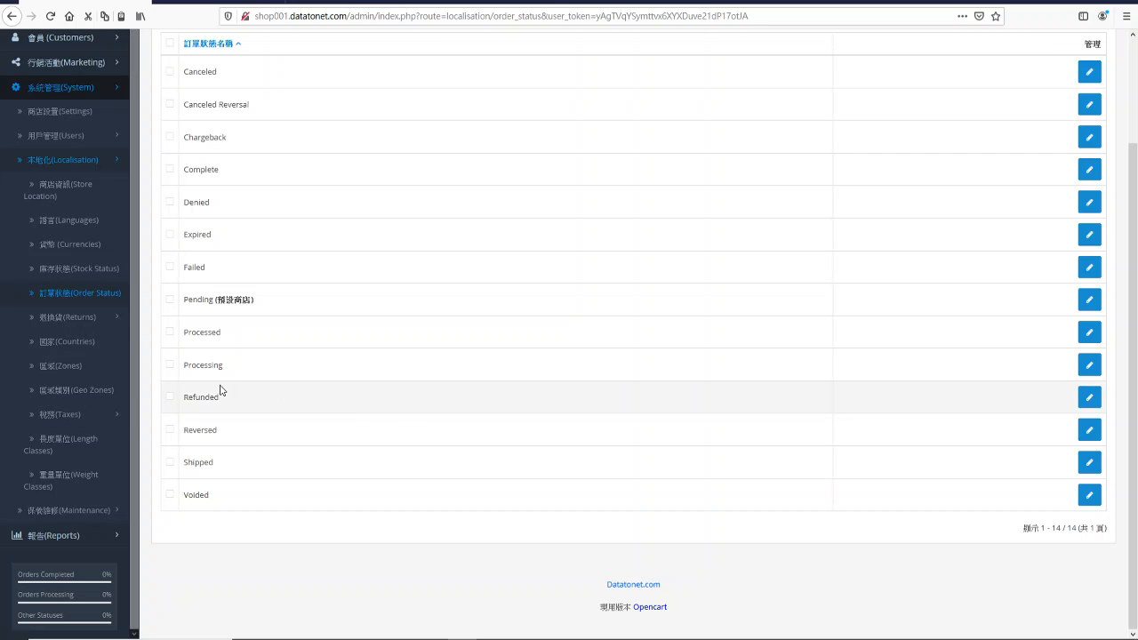
pyautogui.click(119, 318)
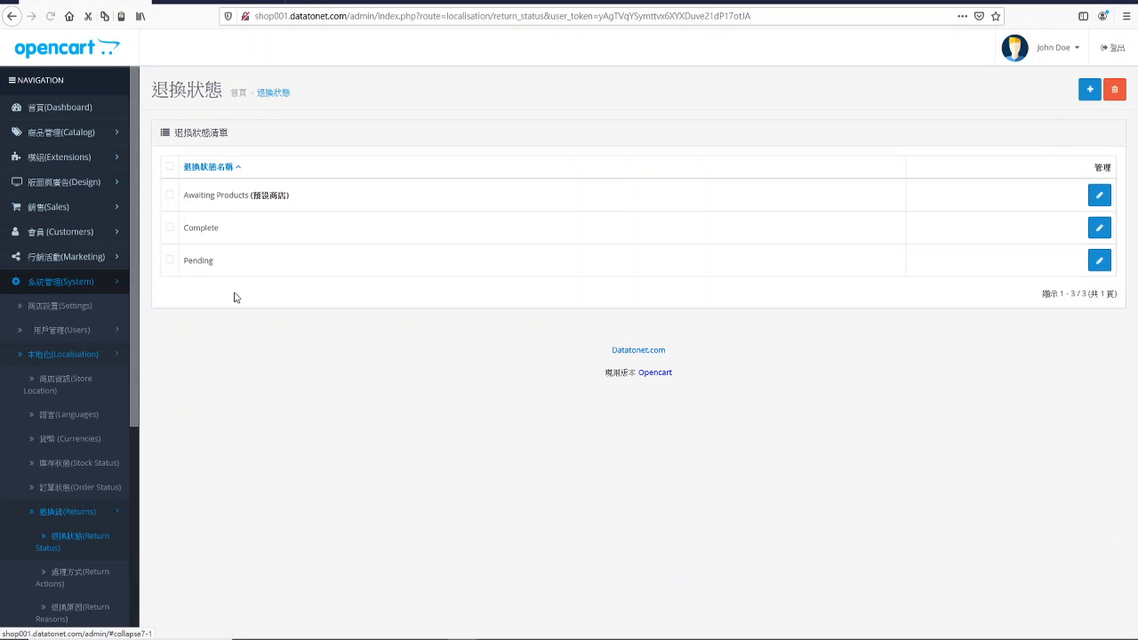
pyautogui.click(1098, 234)
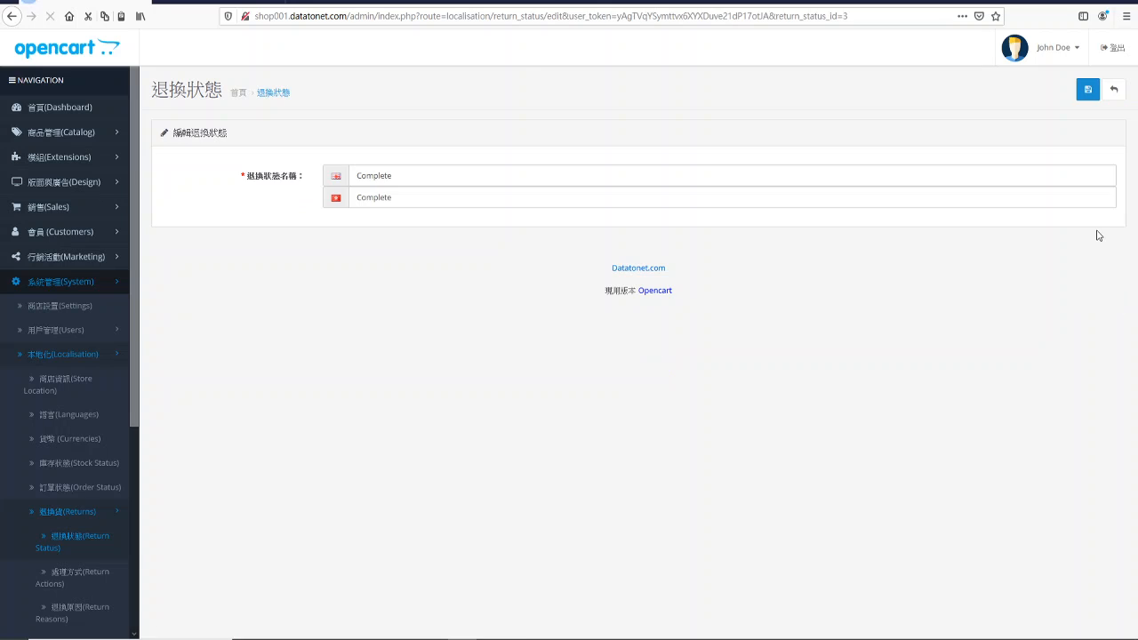
pyautogui.click(1113, 89)
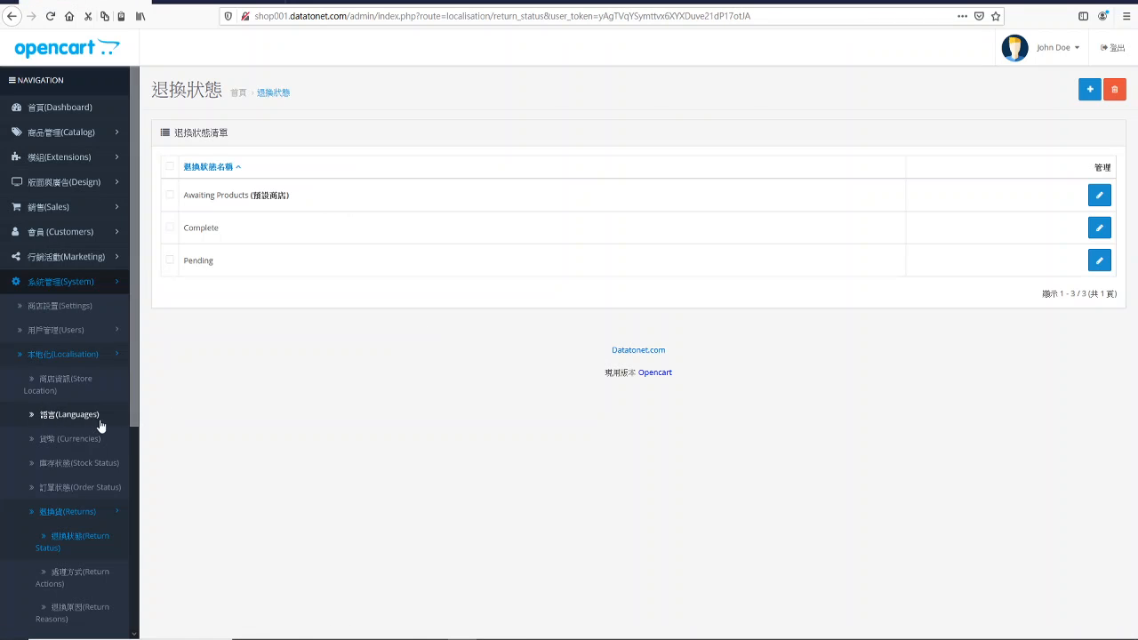
# Open the return actions under Returns, view the Refunded entry's name fields, and return to the list without saving.
pyautogui.scroll(-3, 122, 498)
pyautogui.scroll(-1, 123, 503)
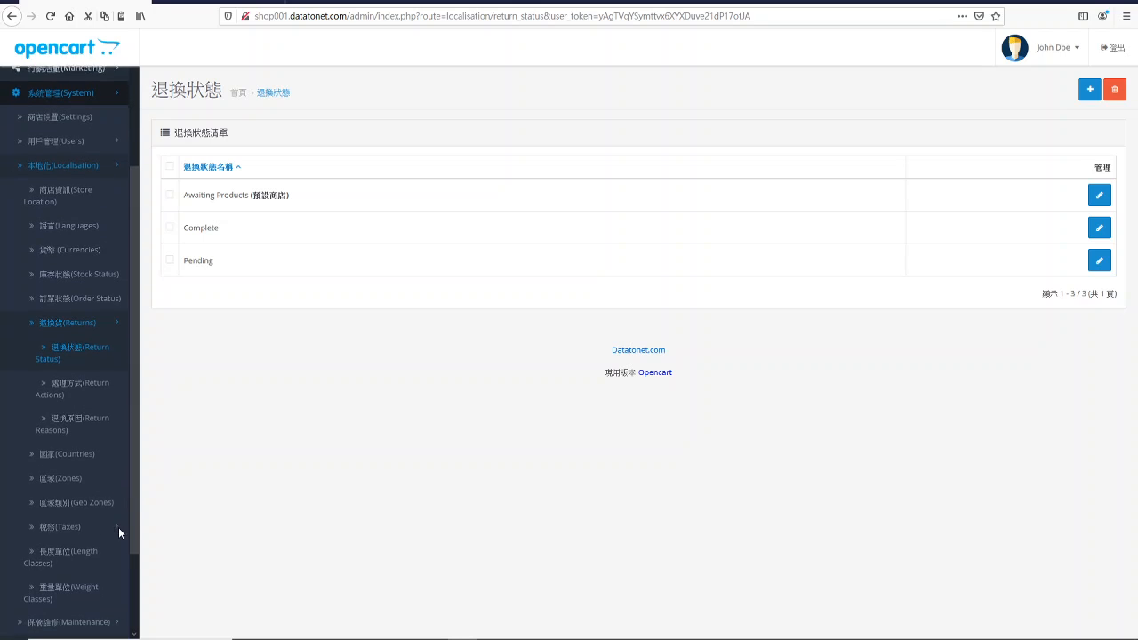
pyautogui.click(98, 384)
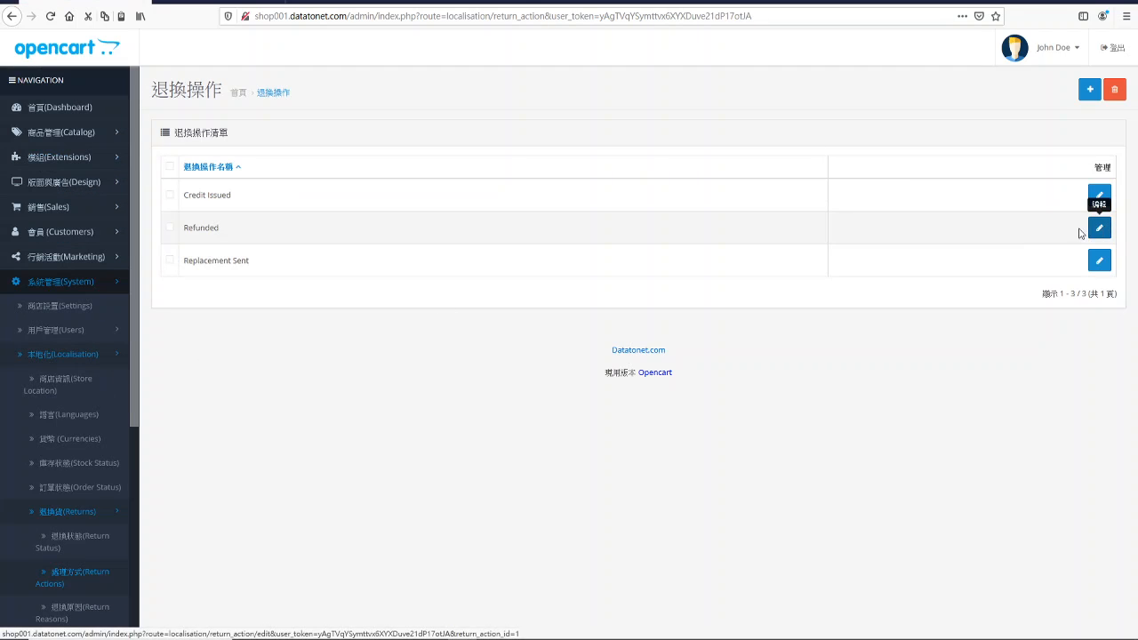
pyautogui.click(1107, 230)
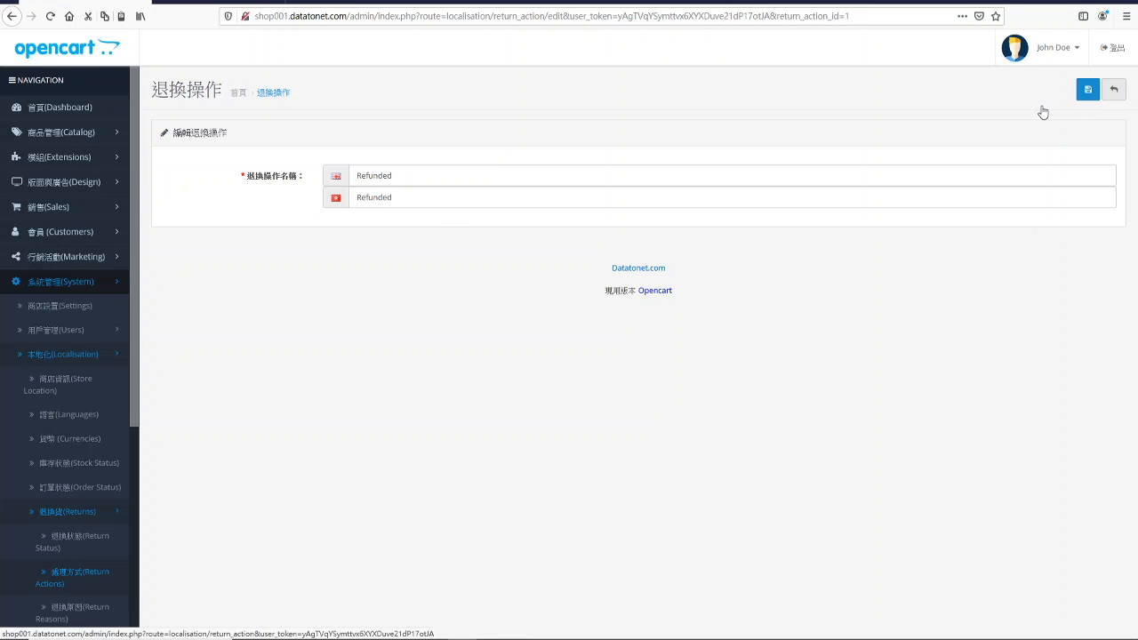
pyautogui.click(1113, 88)
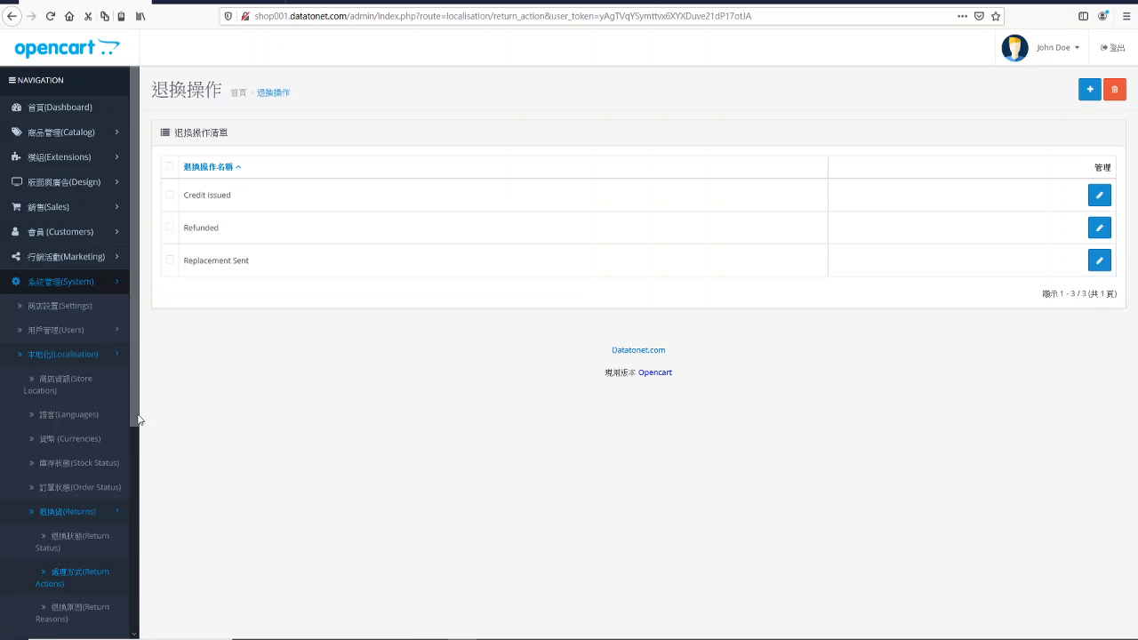
# Open the return reasons under Returns and view the name fields of the Dead On Arrival entry.
pyautogui.scroll(-5, 114, 542)
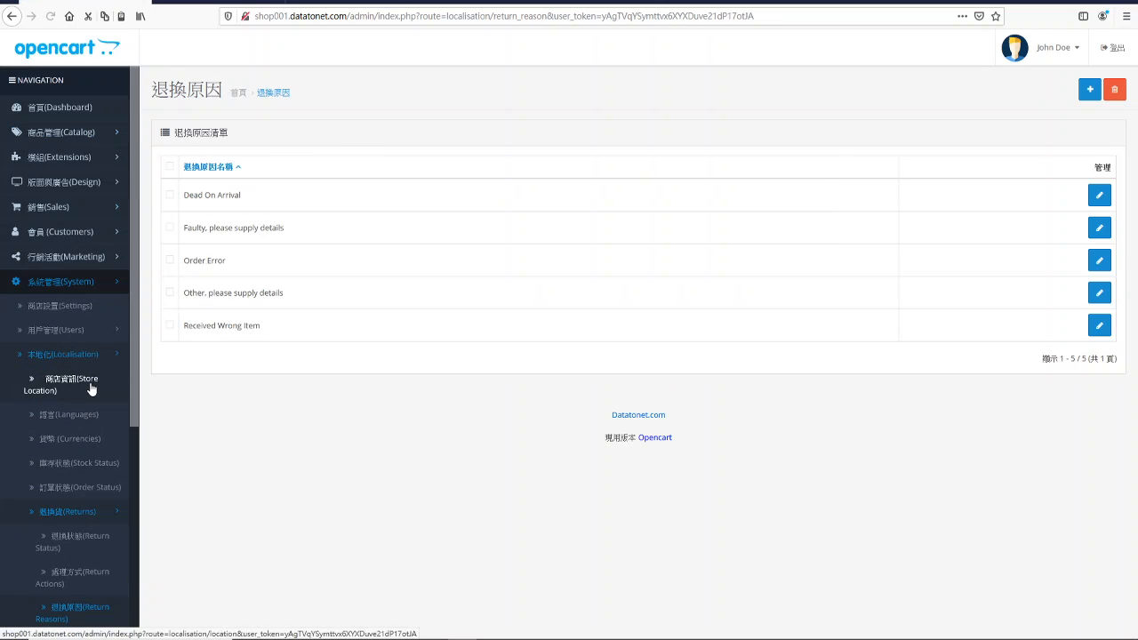
pyautogui.click(1100, 195)
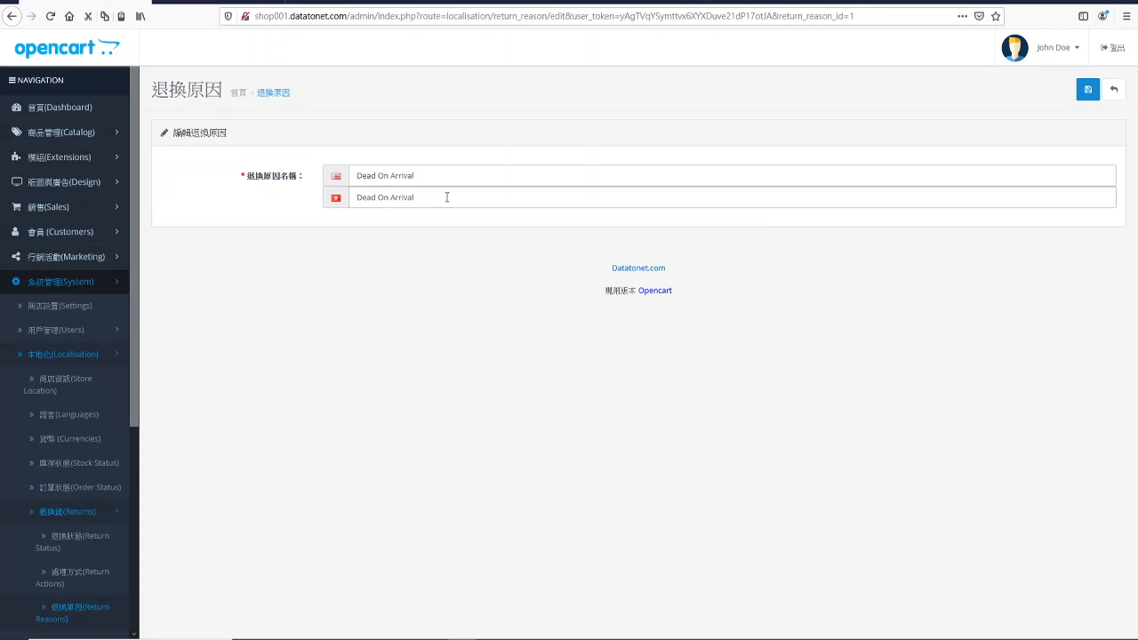
# Leave the return reason without saving, open the countries under Localisation and look through the list.
pyautogui.click(1113, 90)
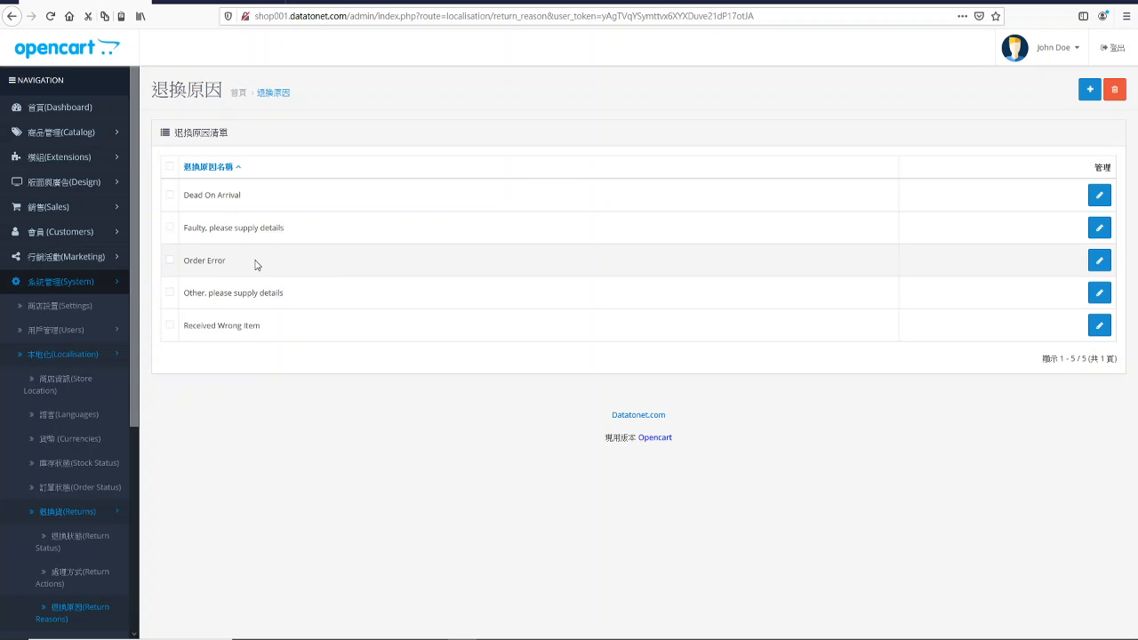
pyautogui.scroll(-4, 121, 446)
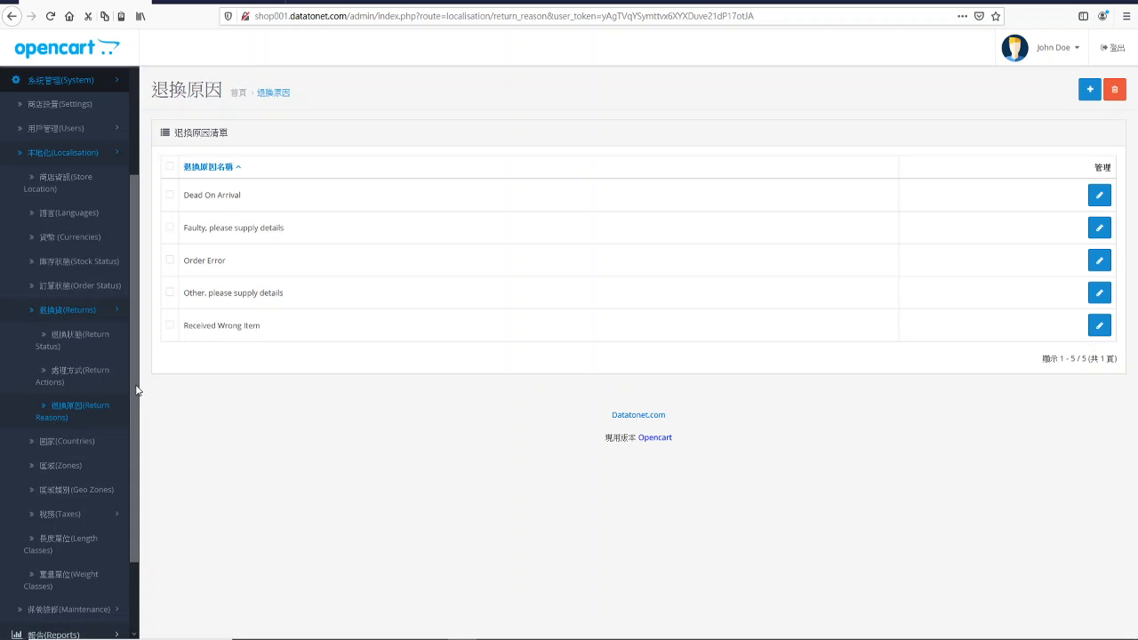
pyautogui.click(80, 442)
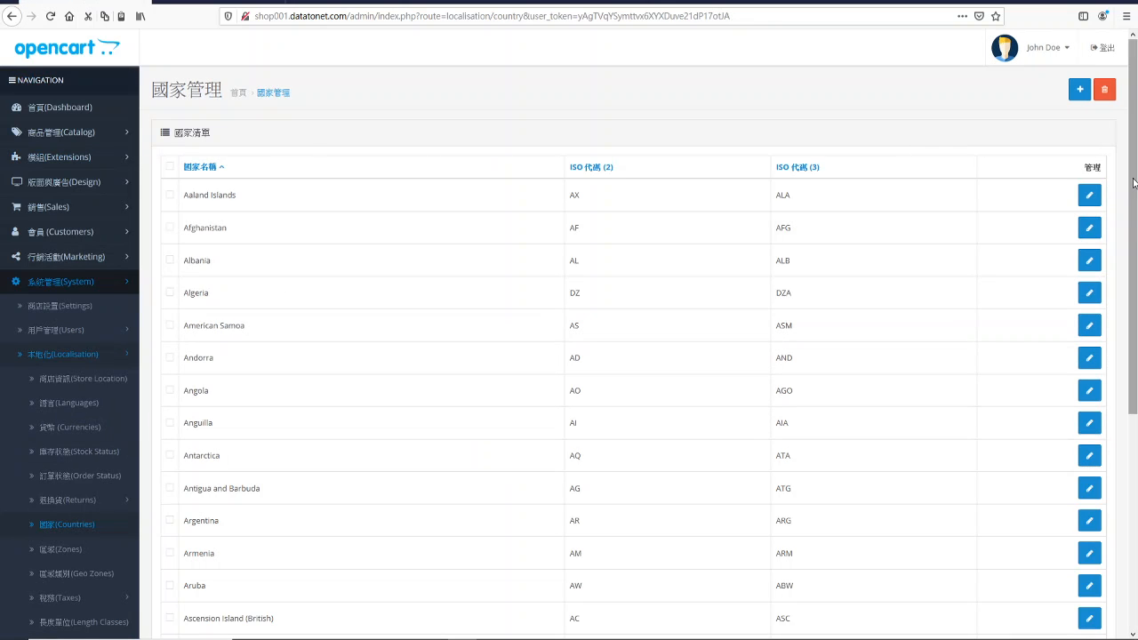
pyautogui.moveTo(1134, 182); pyautogui.dragTo(1135, 80)
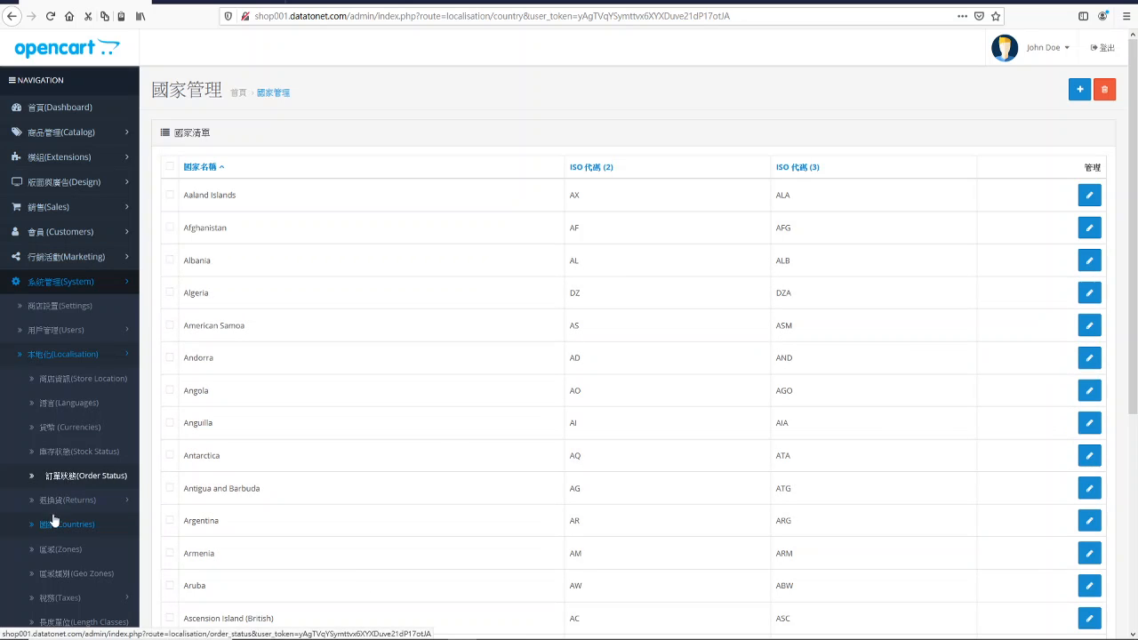
pyautogui.moveTo(1135, 294); pyautogui.dragTo(1135, 473)
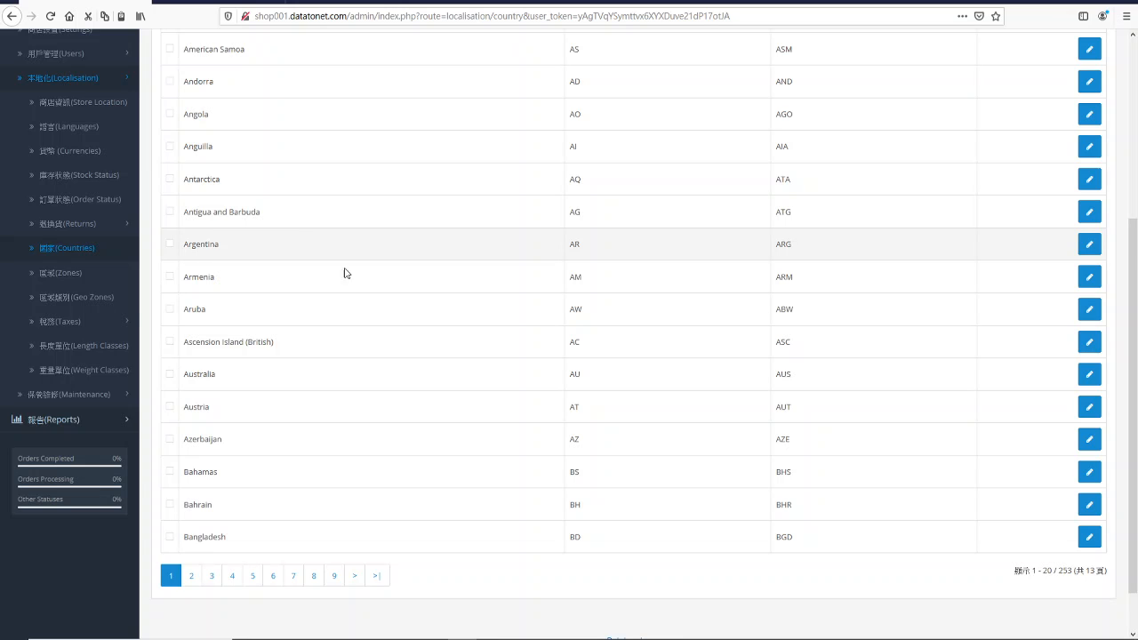
# Open the zones under Localisation and look through the first page of the list.
pyautogui.click(57, 277)
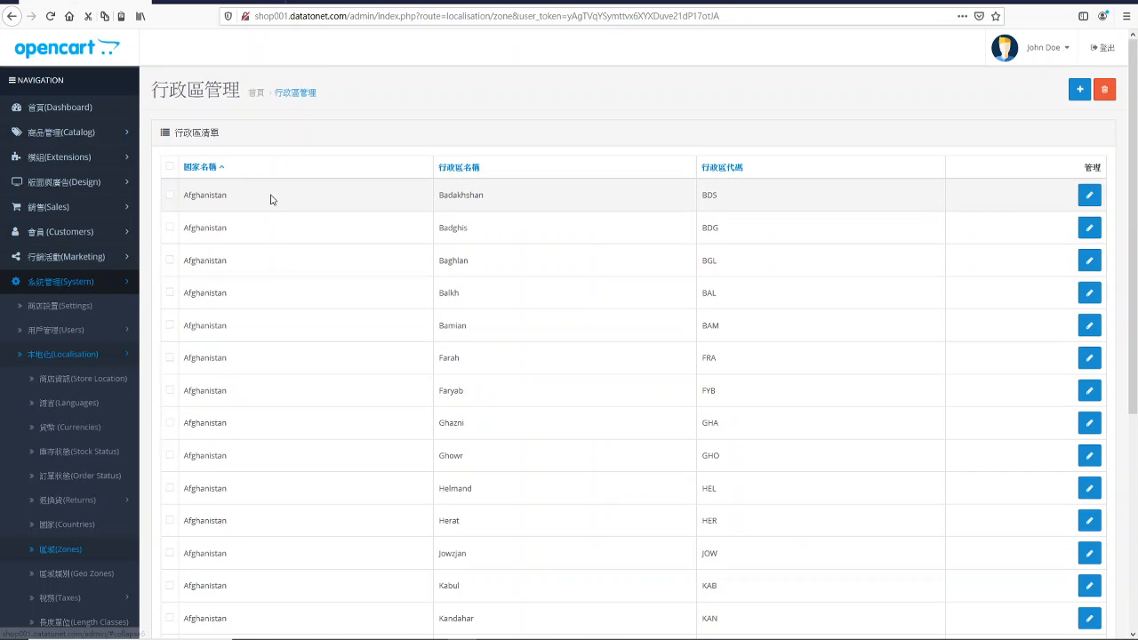
pyautogui.scroll(-2, 693, 471)
pyautogui.scroll(-2, 658, 467)
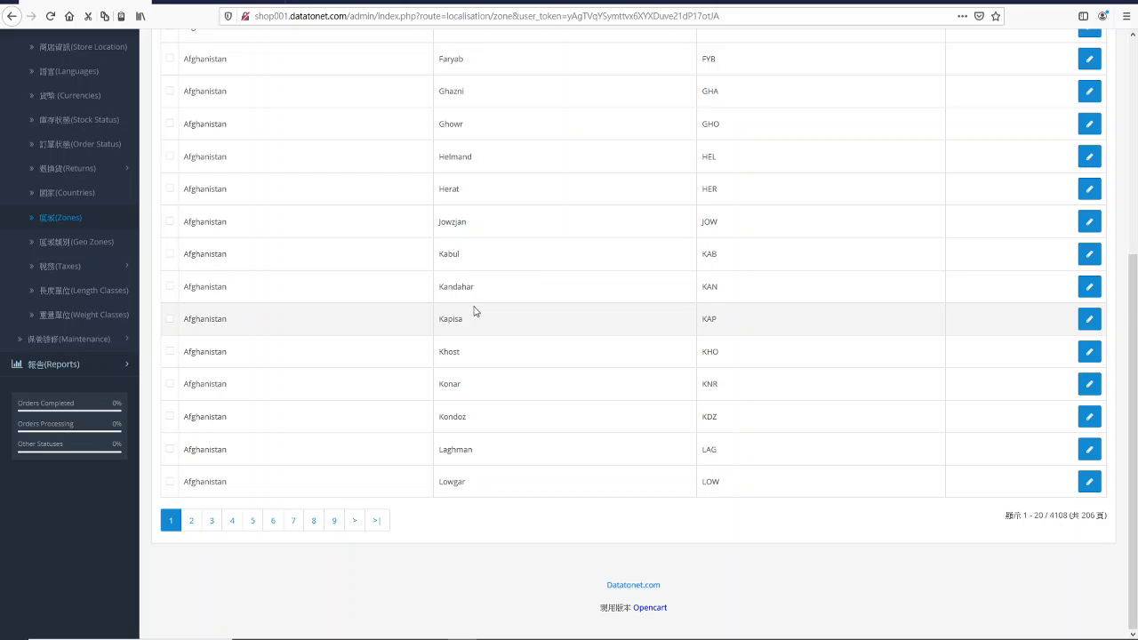
pyautogui.moveTo(1132, 376); pyautogui.dragTo(1135, 514)
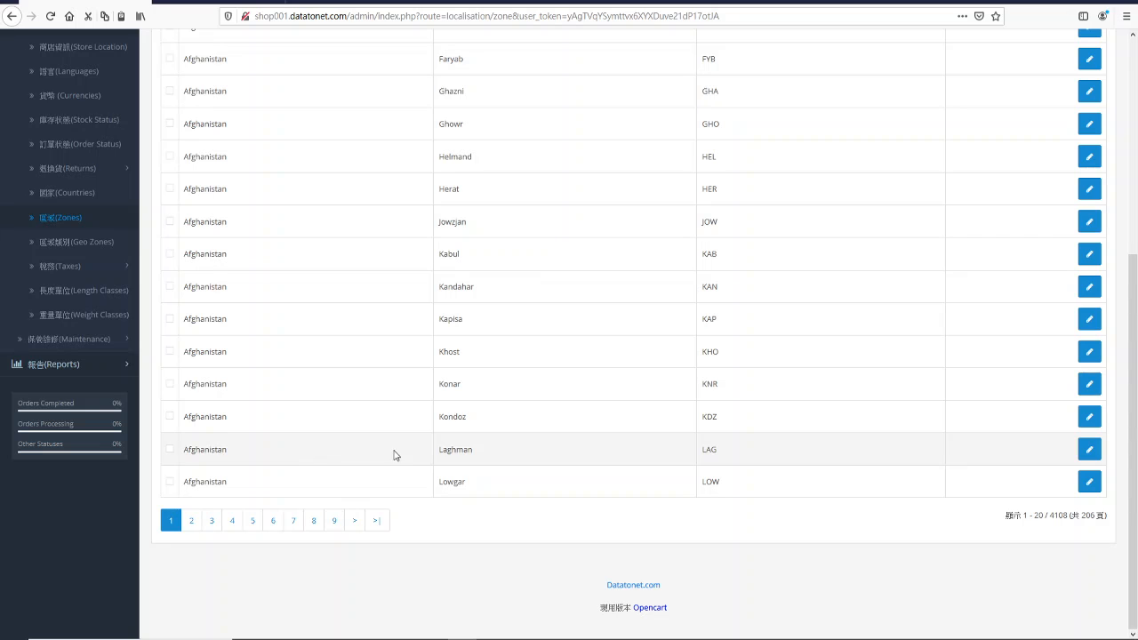
pyautogui.moveTo(1135, 501); pyautogui.dragTo(940, 166)
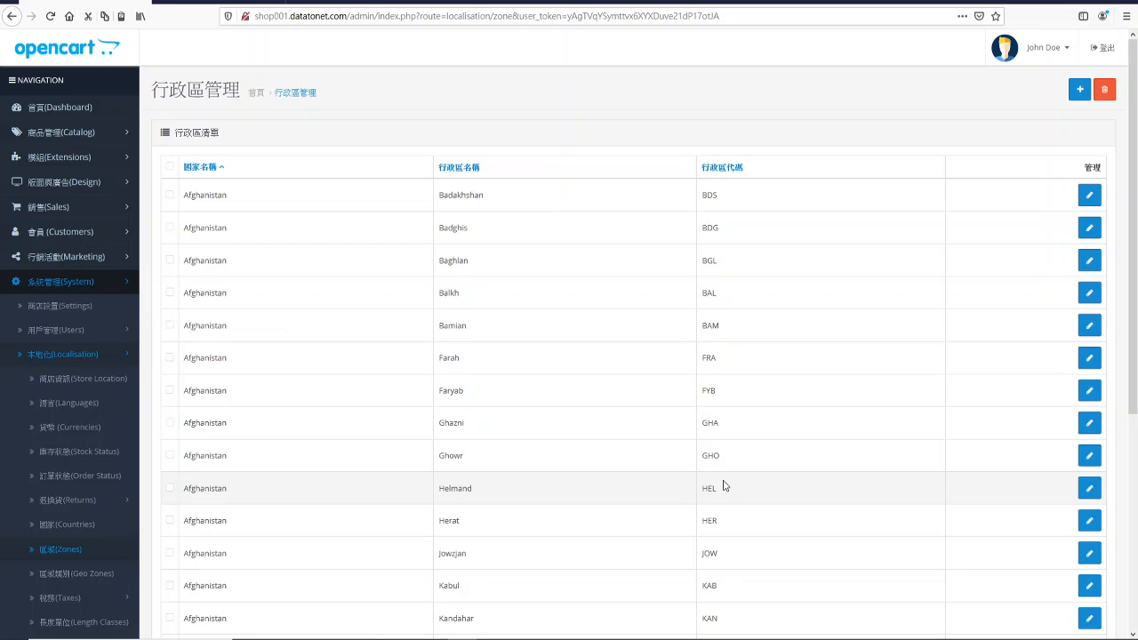
pyautogui.scroll(-3, 723, 485)
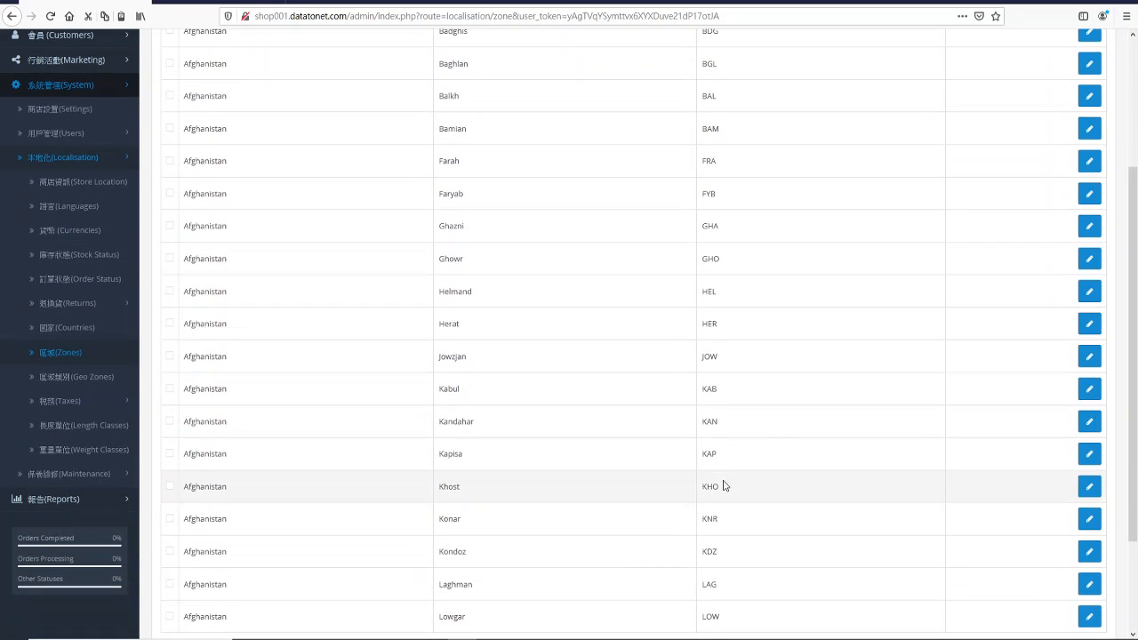
# Open the geo zones, view the UK Shipping entry's zone options, and return to the list without saving.
pyautogui.click(83, 384)
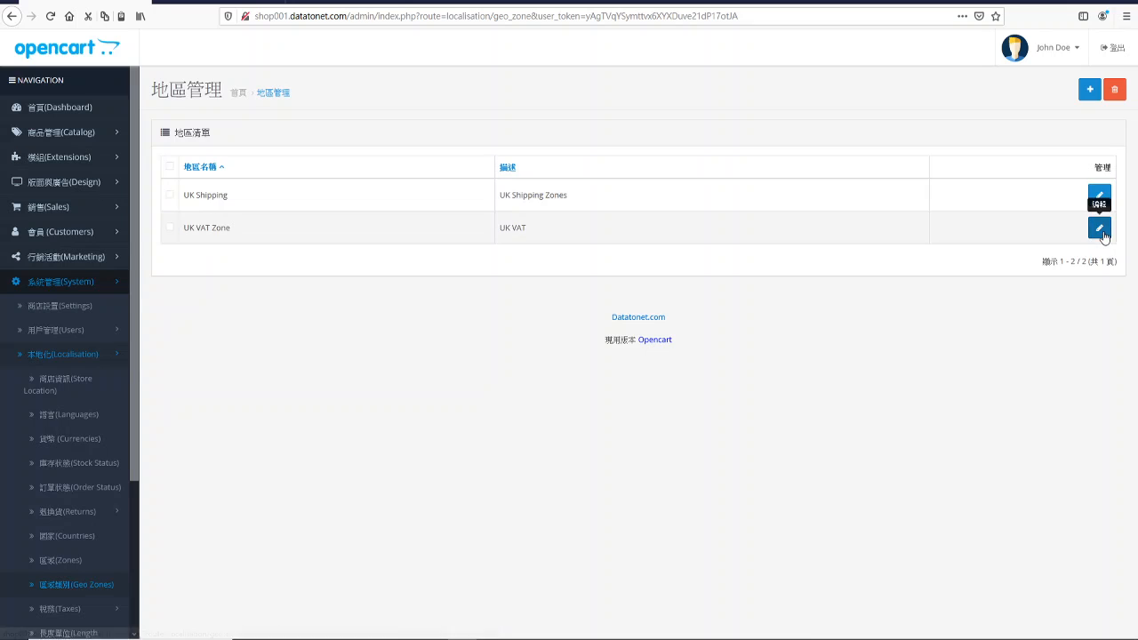
pyautogui.click(1101, 197)
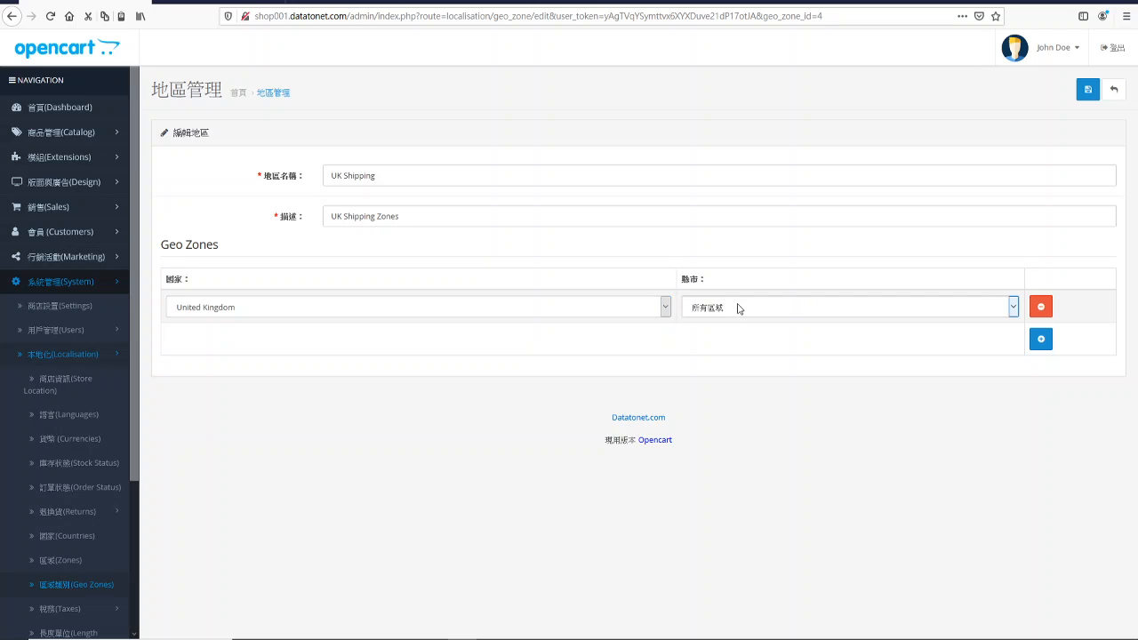
pyautogui.click(738, 308)
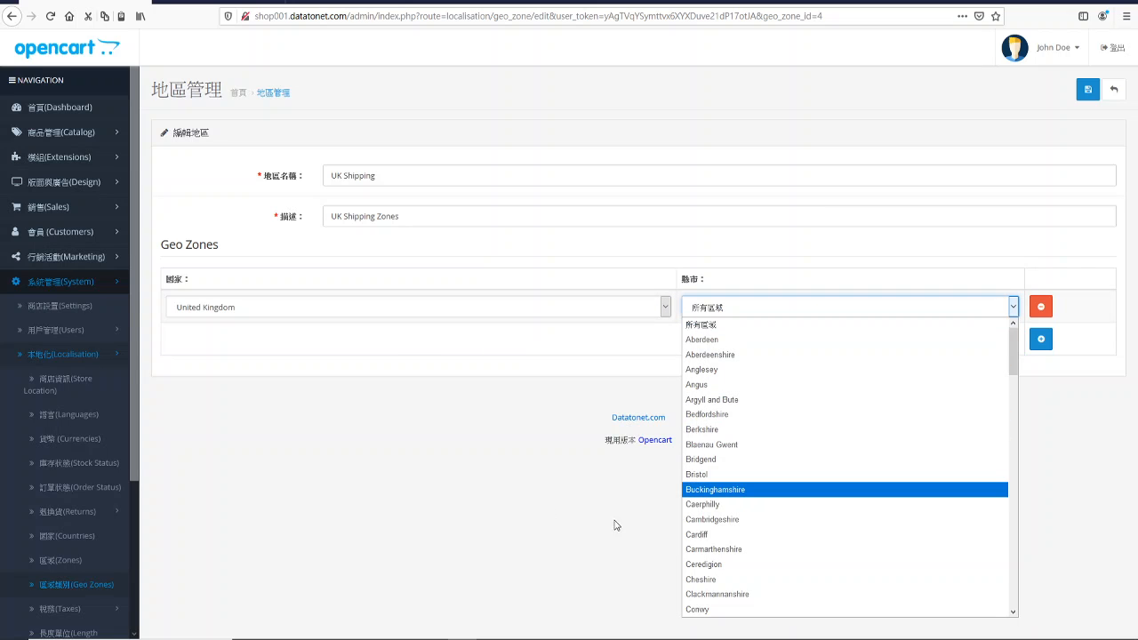
pyautogui.click(427, 484)
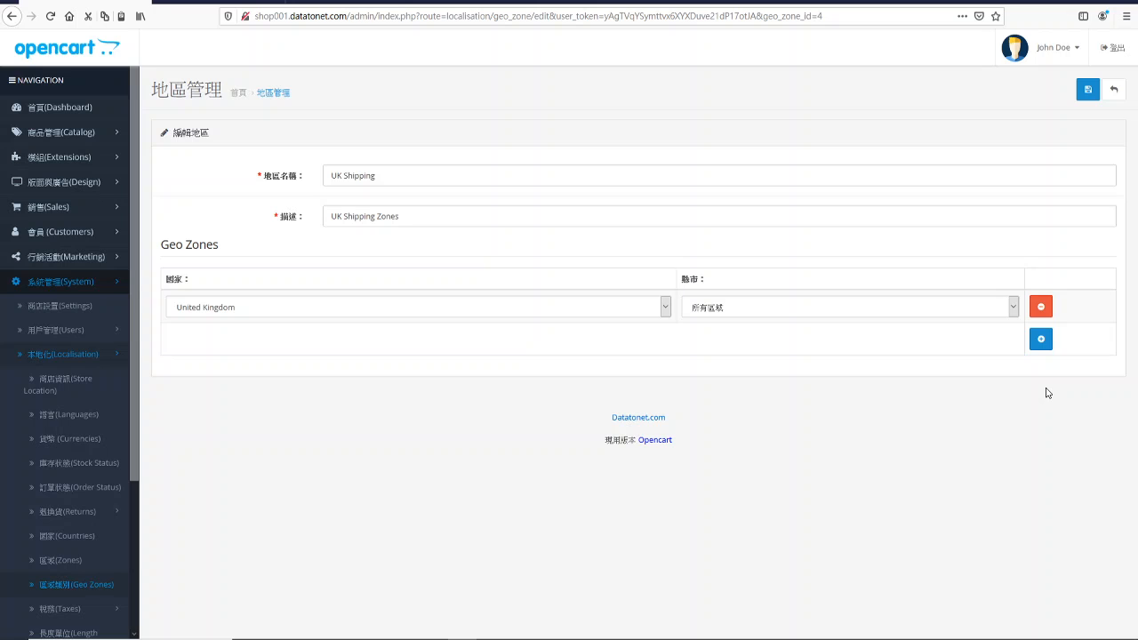
pyautogui.click(1117, 95)
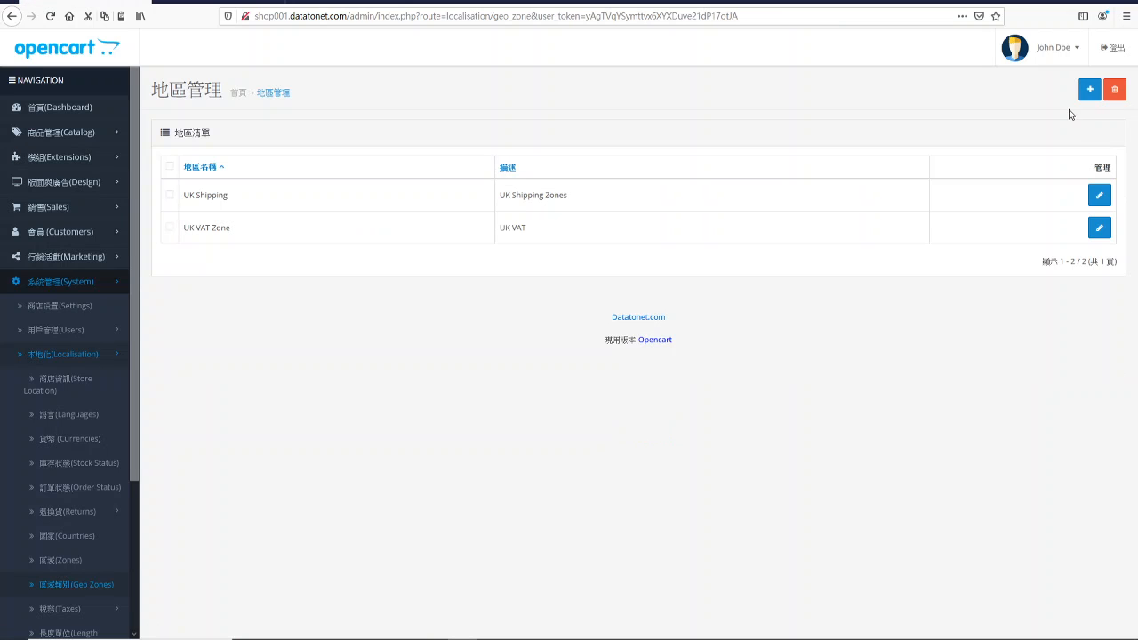
# Start a new geo zone with HK as both its name and description.
pyautogui.click(1088, 93)
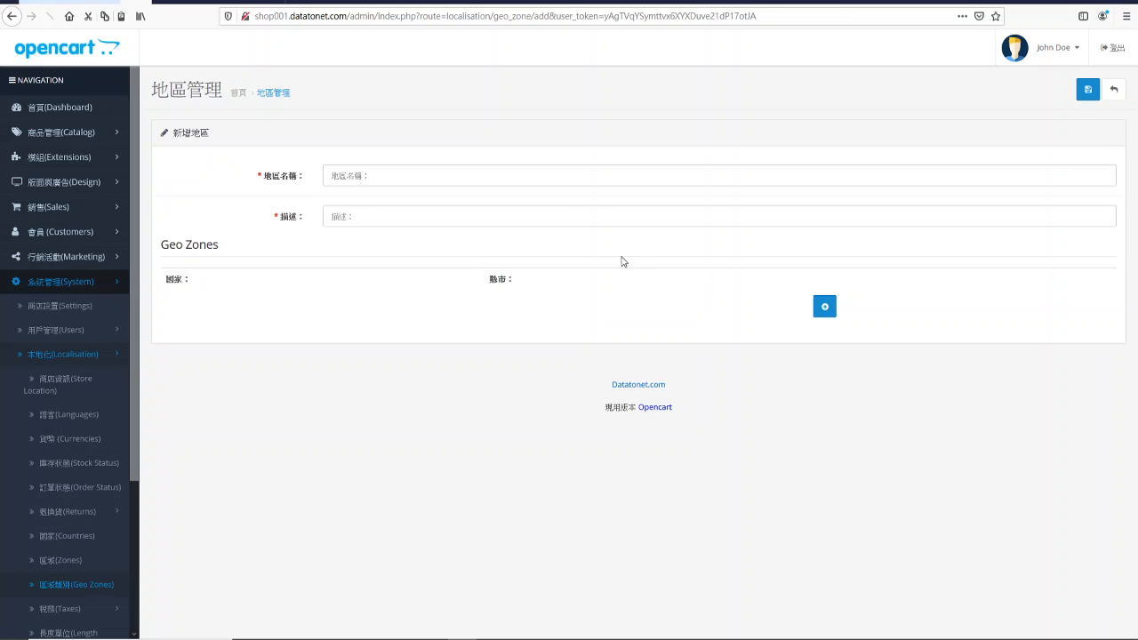
pyautogui.click(489, 165)
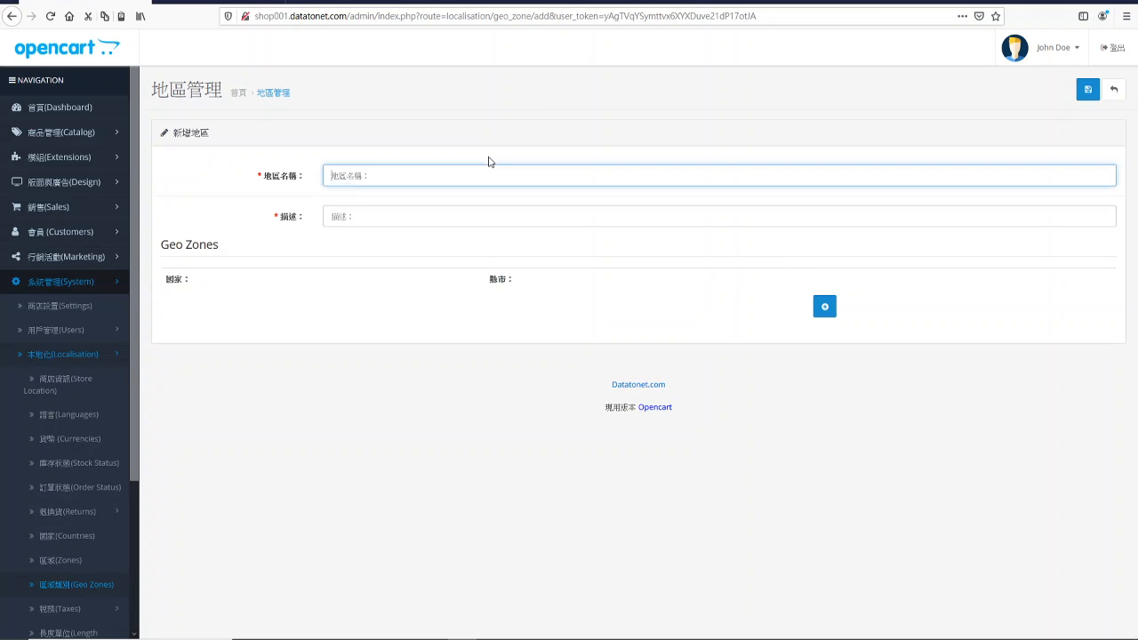
pyautogui.write('HK')
pyautogui.press('Tab')
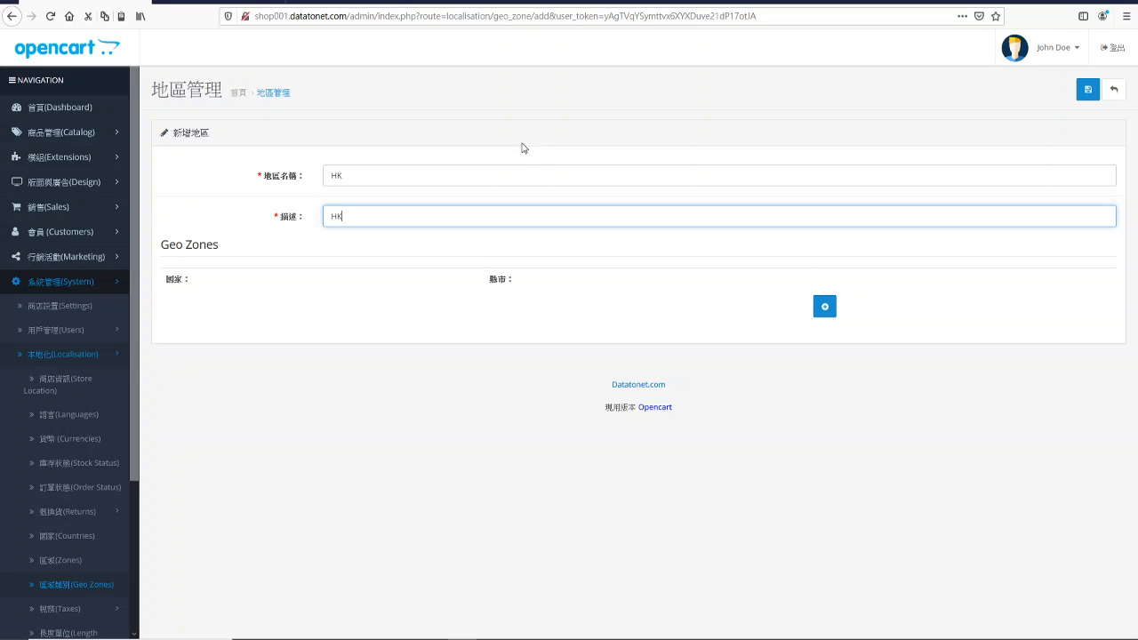
# Add a geo zone row with Hong Kong as the country and all zones (所有區域) as the region.
pyautogui.click(824, 306)
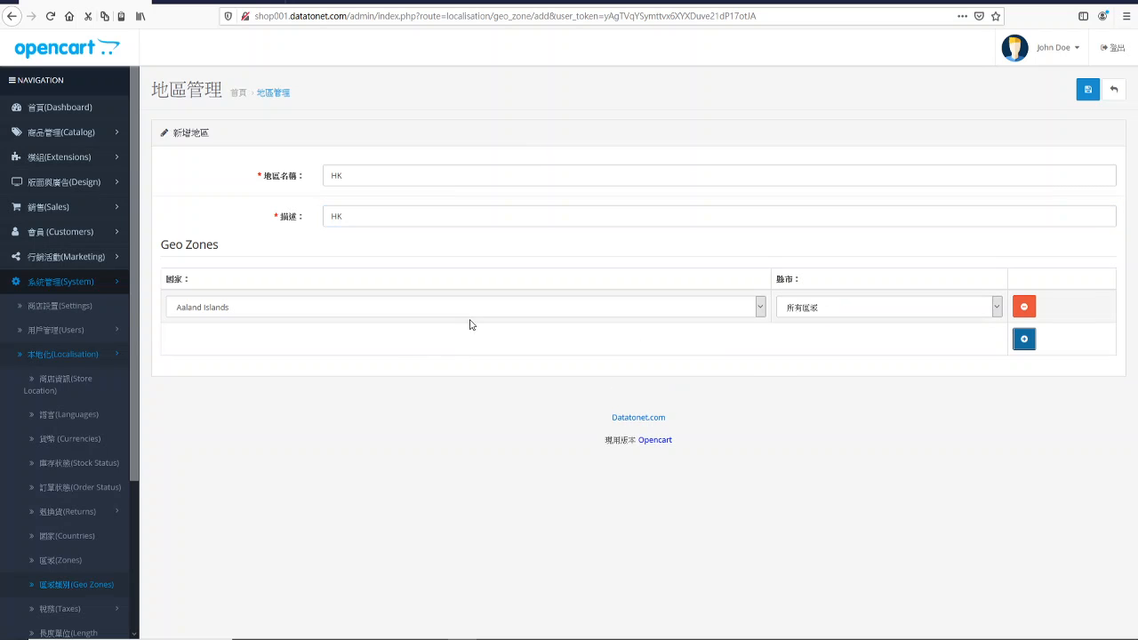
pyautogui.click(488, 308)
pyautogui.moveTo(760, 342); pyautogui.dragTo(754, 447)
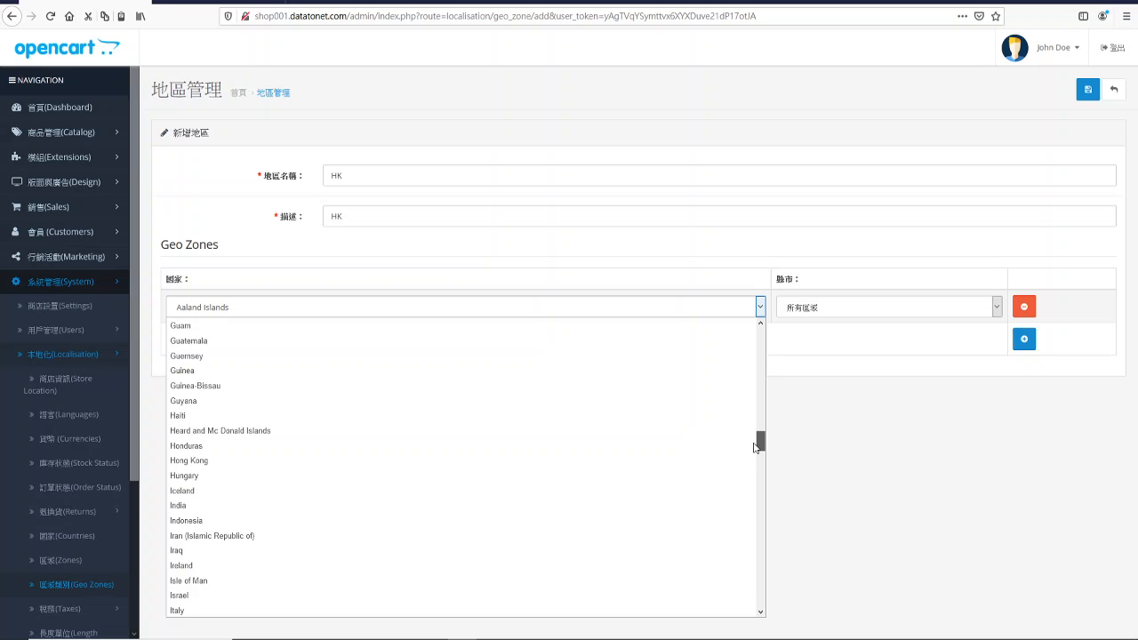
pyautogui.click(407, 464)
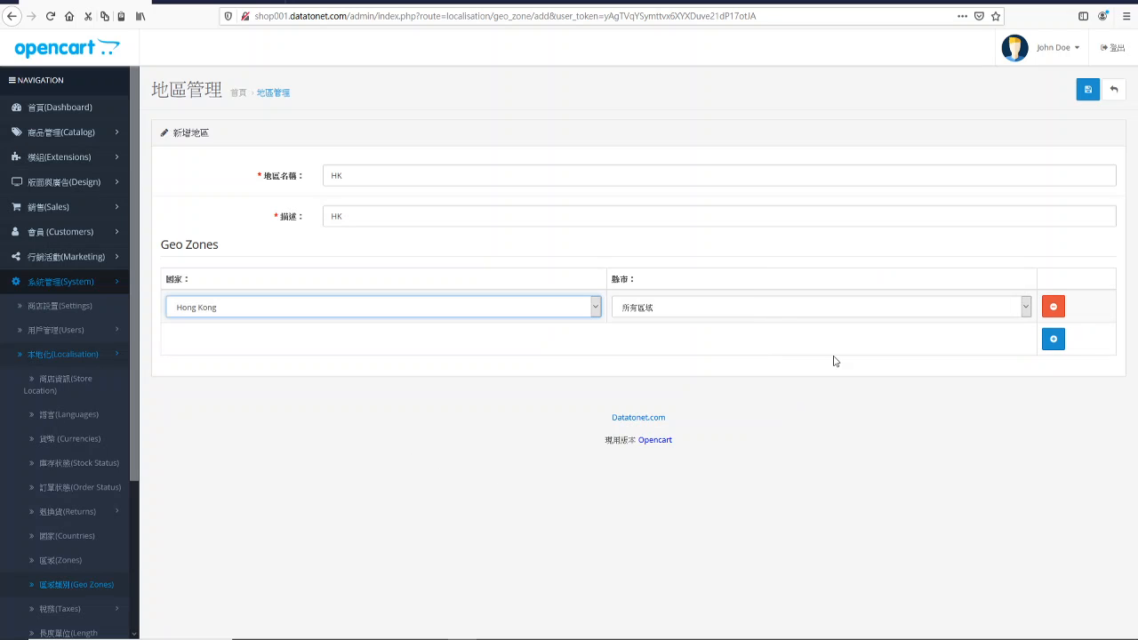
pyautogui.click(809, 308)
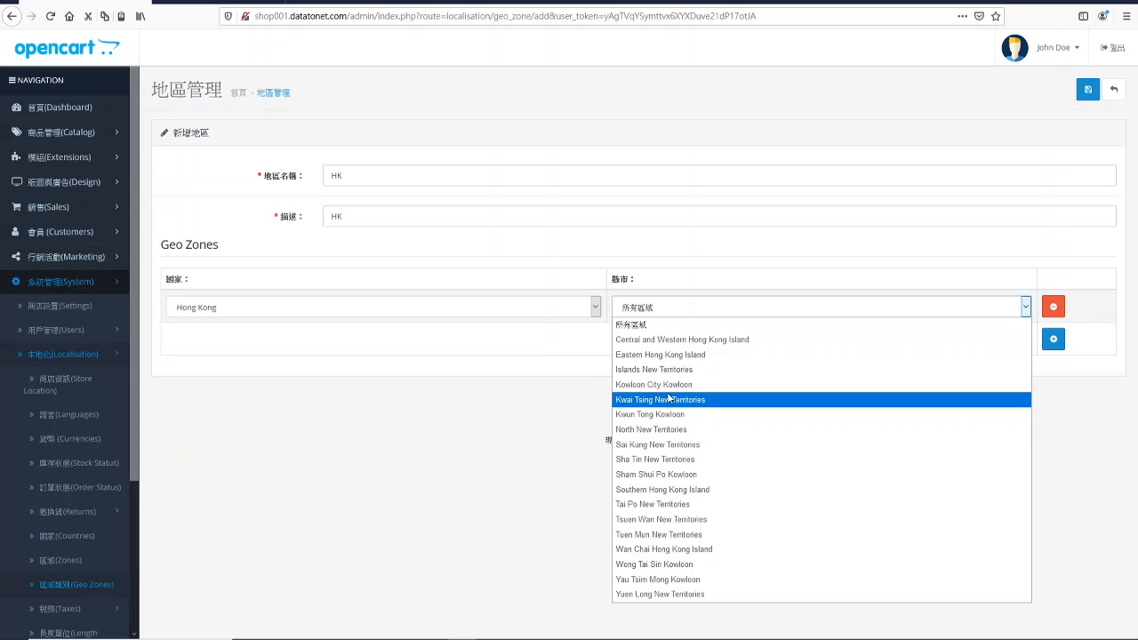
pyautogui.click(655, 324)
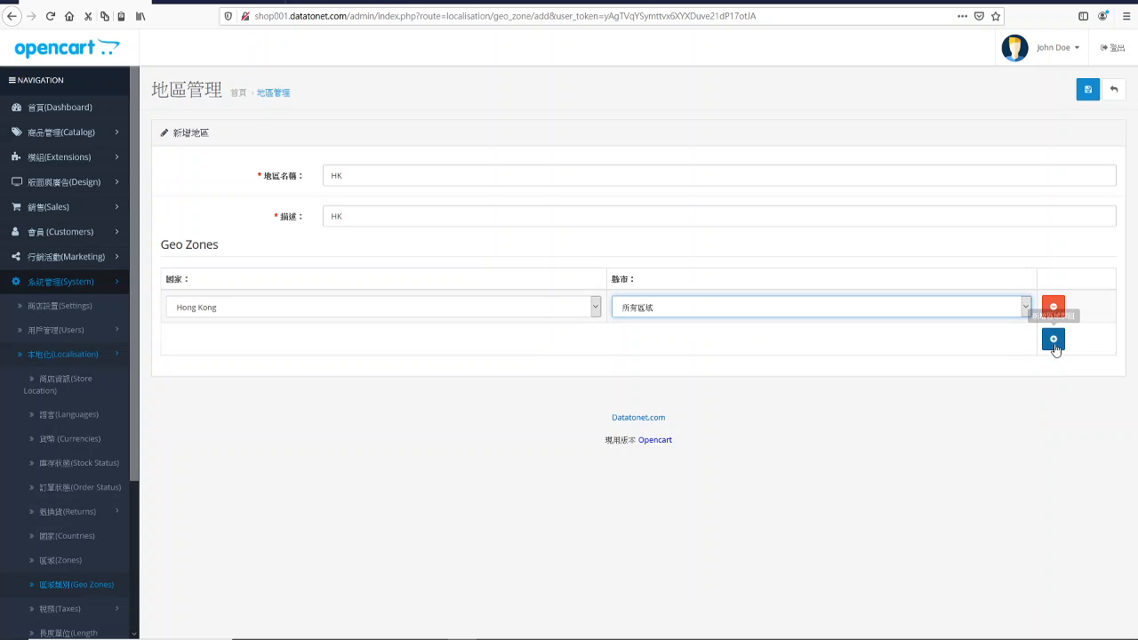
# Lengthen the HK geo zone's name and description to the required minimum of three characters and save it.
pyautogui.click(1087, 90)
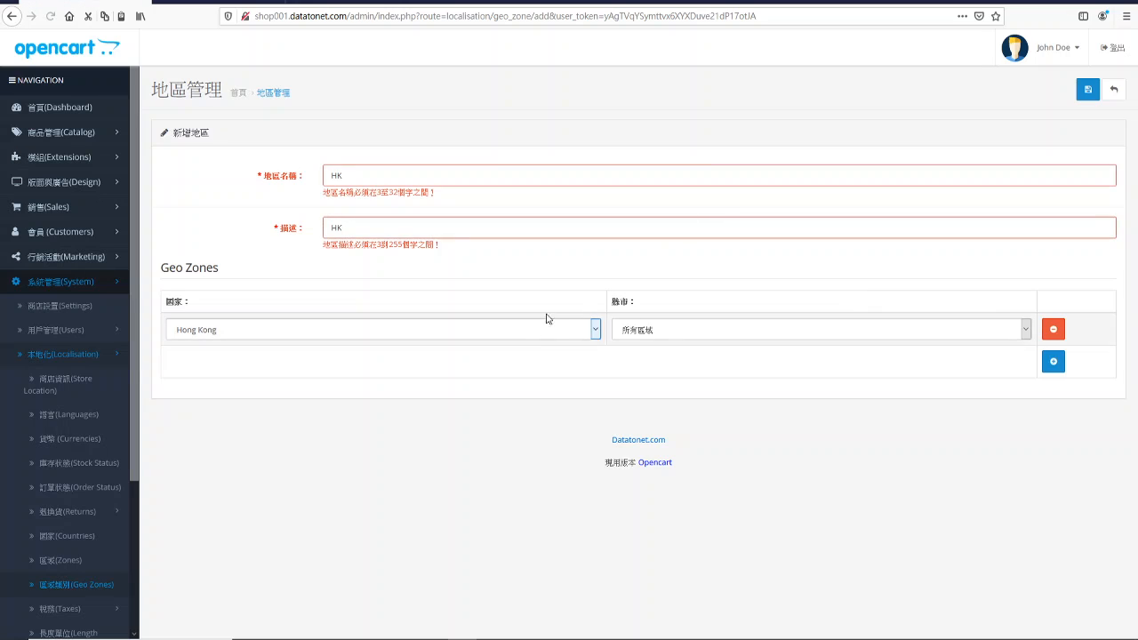
pyautogui.click(426, 174)
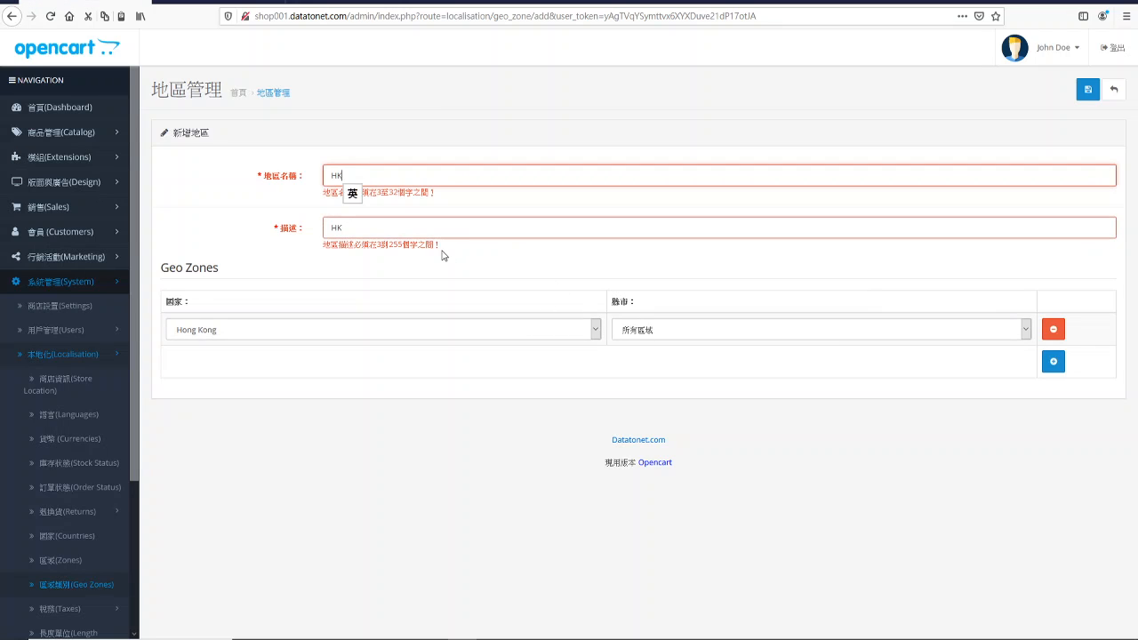
pyautogui.click(349, 229)
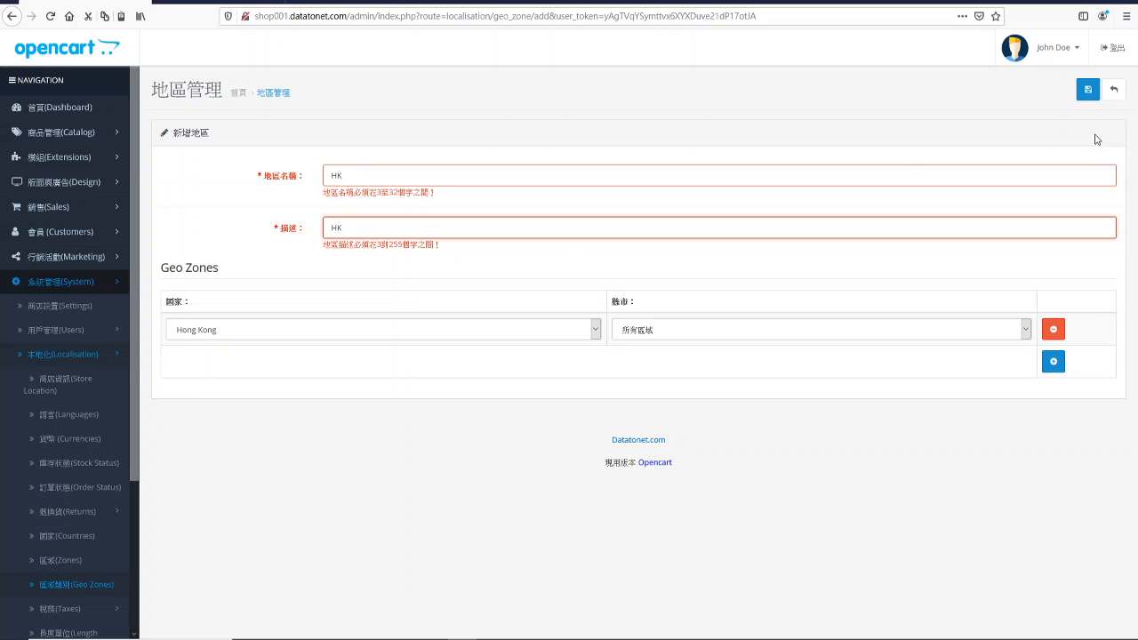
pyautogui.click(1087, 90)
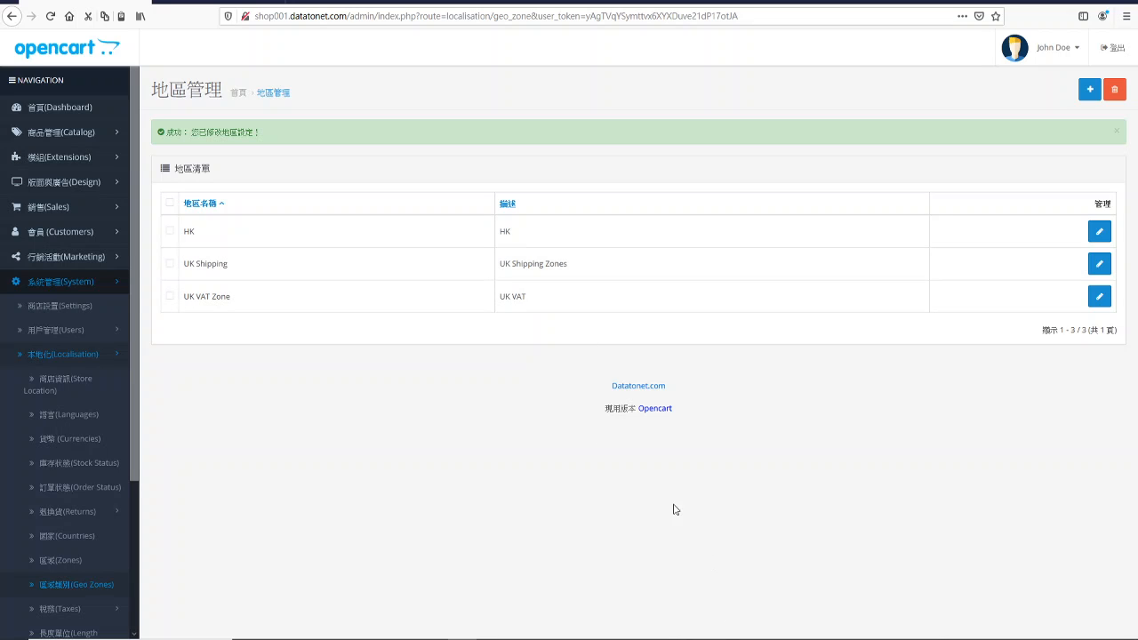
# Open the tax rates and view the VAT (20%) entry's rate field and type options.
pyautogui.moveTo(133, 443); pyautogui.dragTo(50, 557)
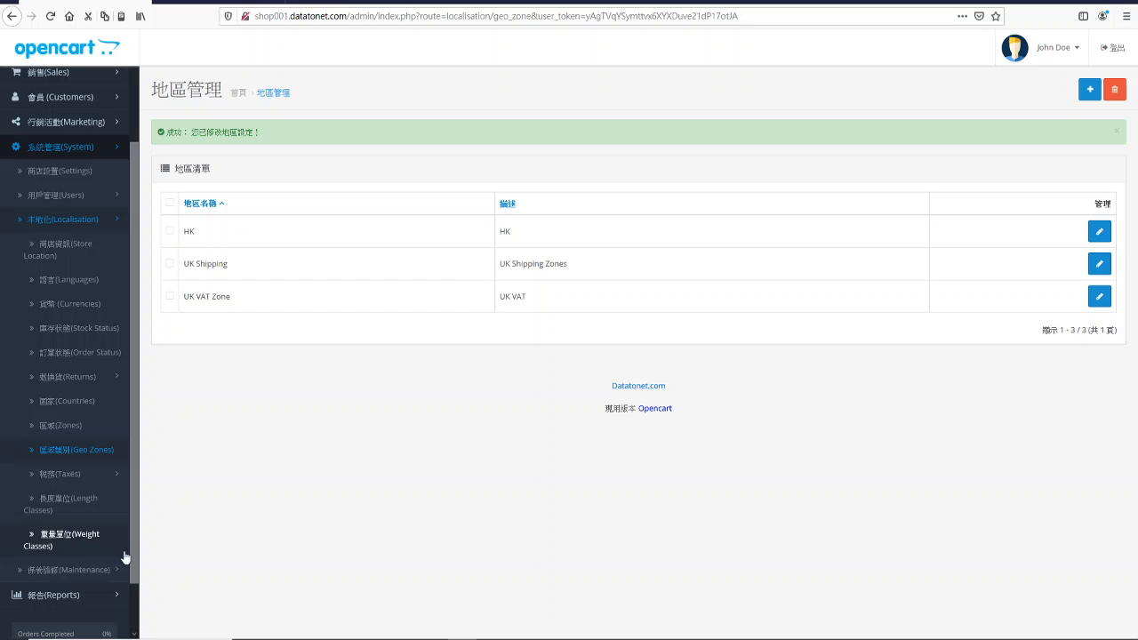
pyautogui.click(114, 479)
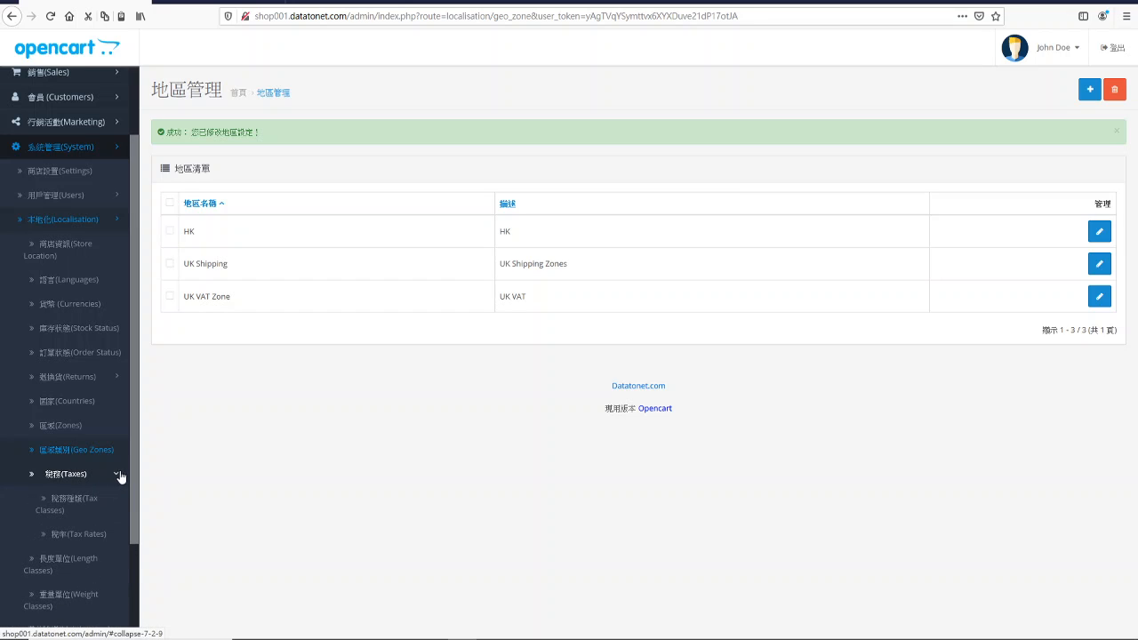
pyautogui.click(84, 537)
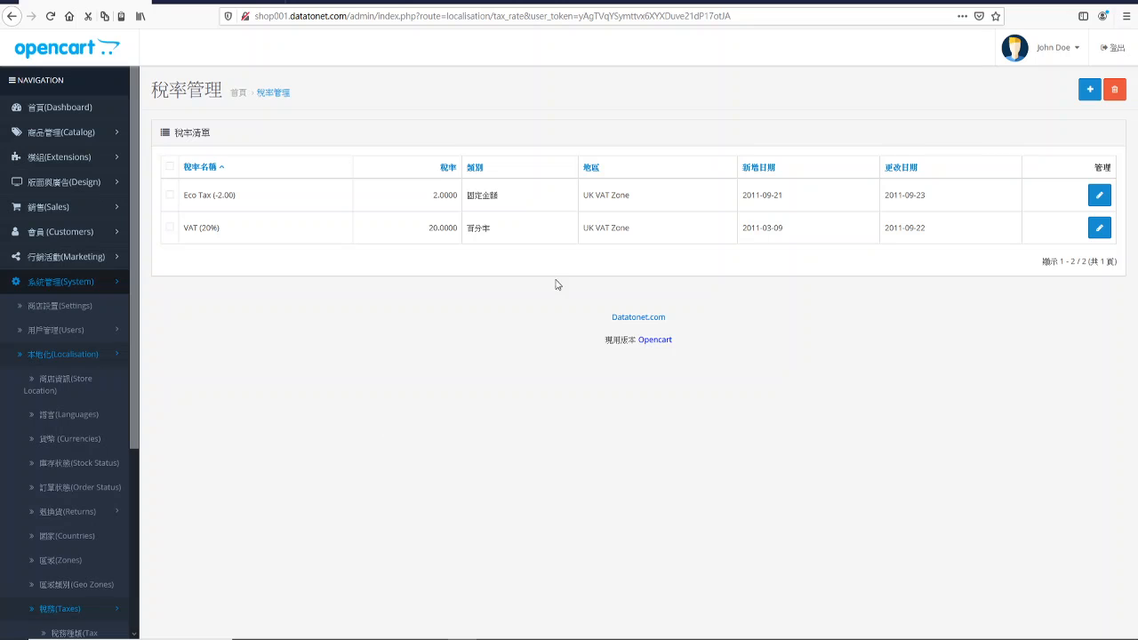
pyautogui.click(1100, 228)
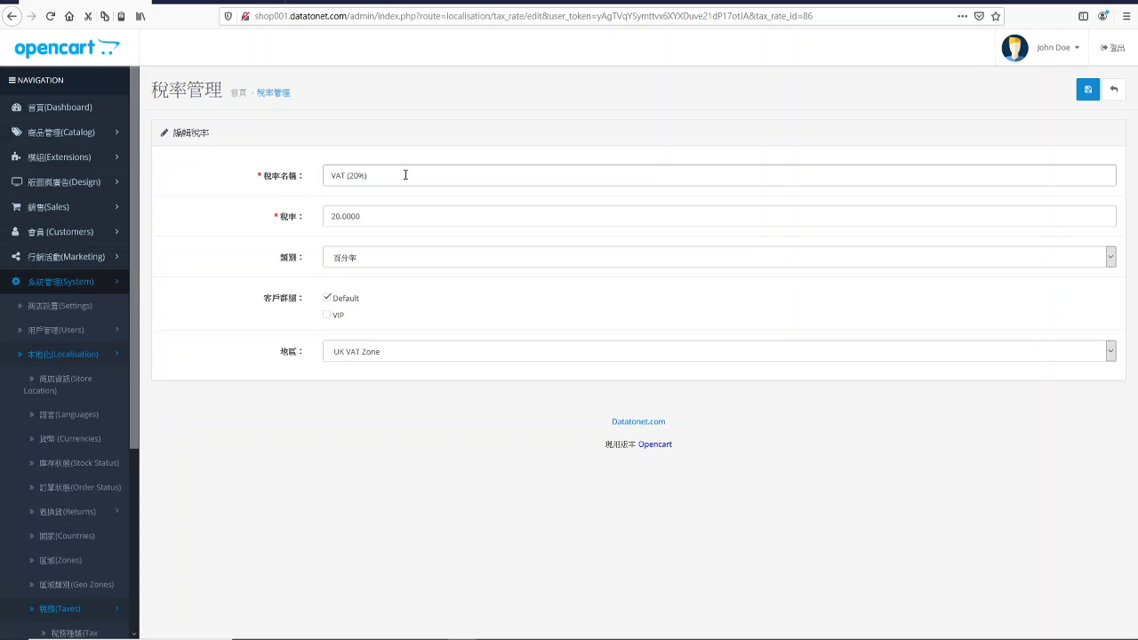
pyautogui.click(386, 220)
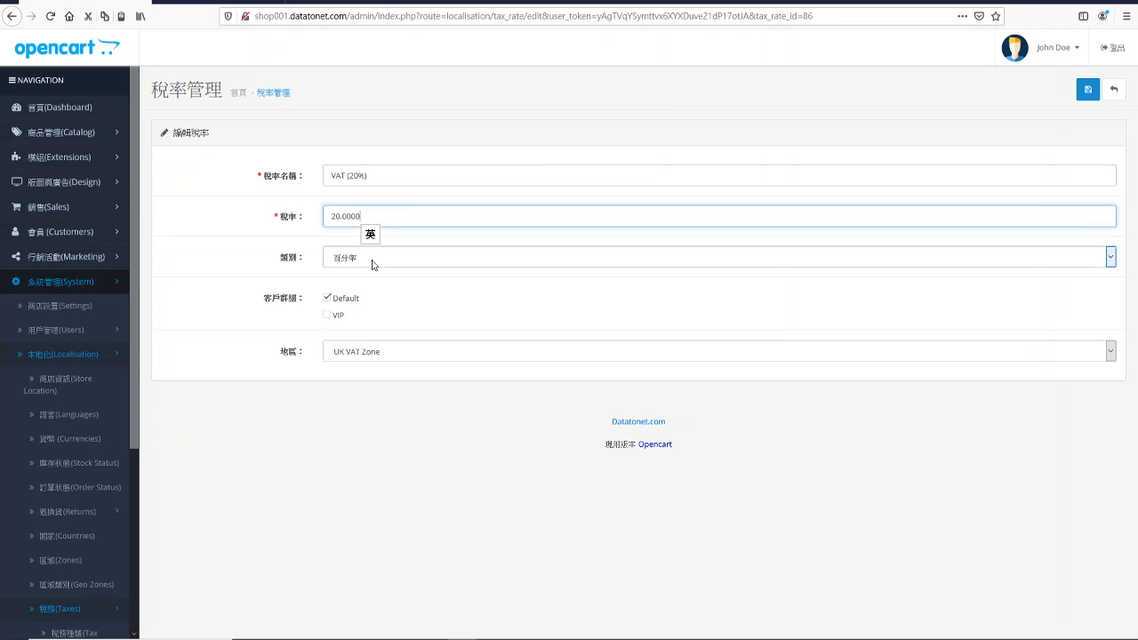
pyautogui.click(373, 265)
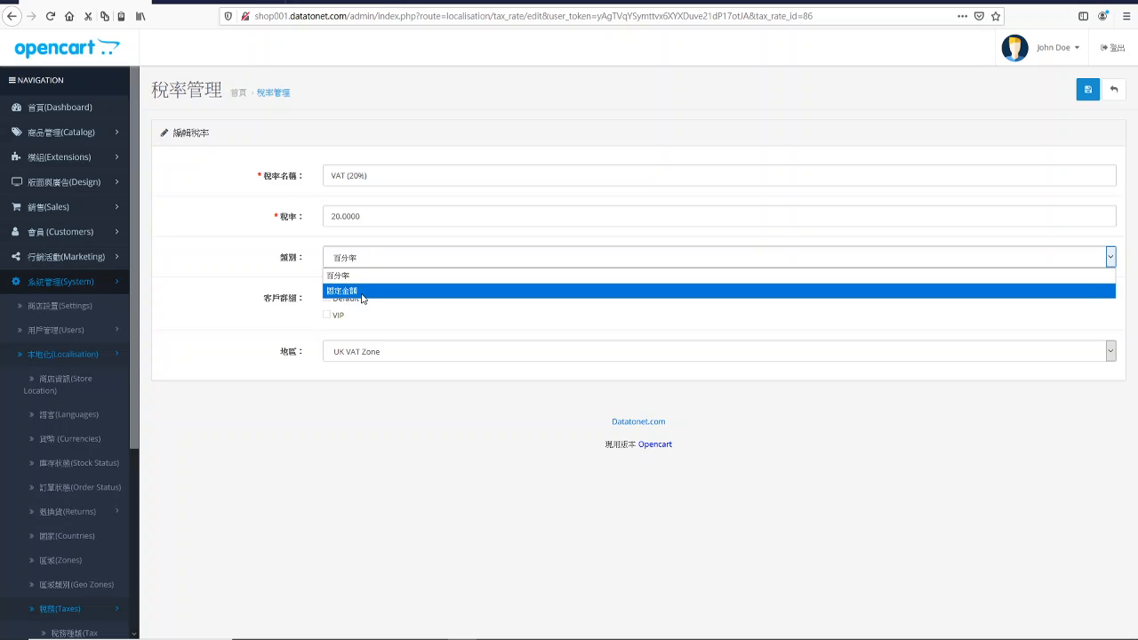
pyautogui.click(396, 320)
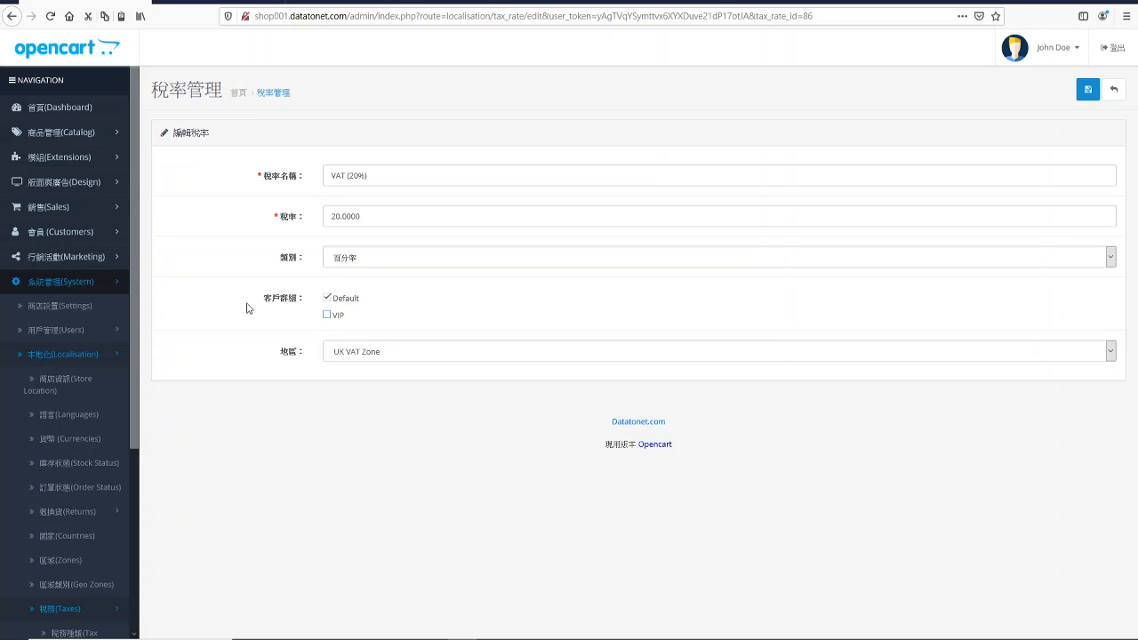
# Try HK and UK Shipping as the geo zone of the VAT (20%) tax rate, and return to the list without saving.
pyautogui.click(381, 354)
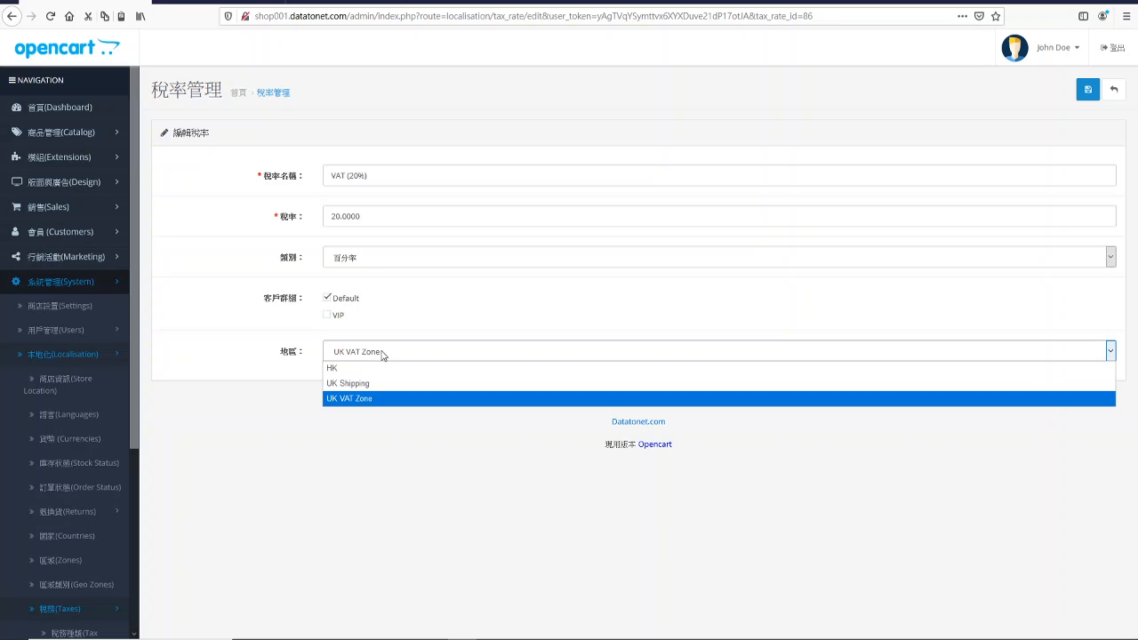
pyautogui.click(391, 368)
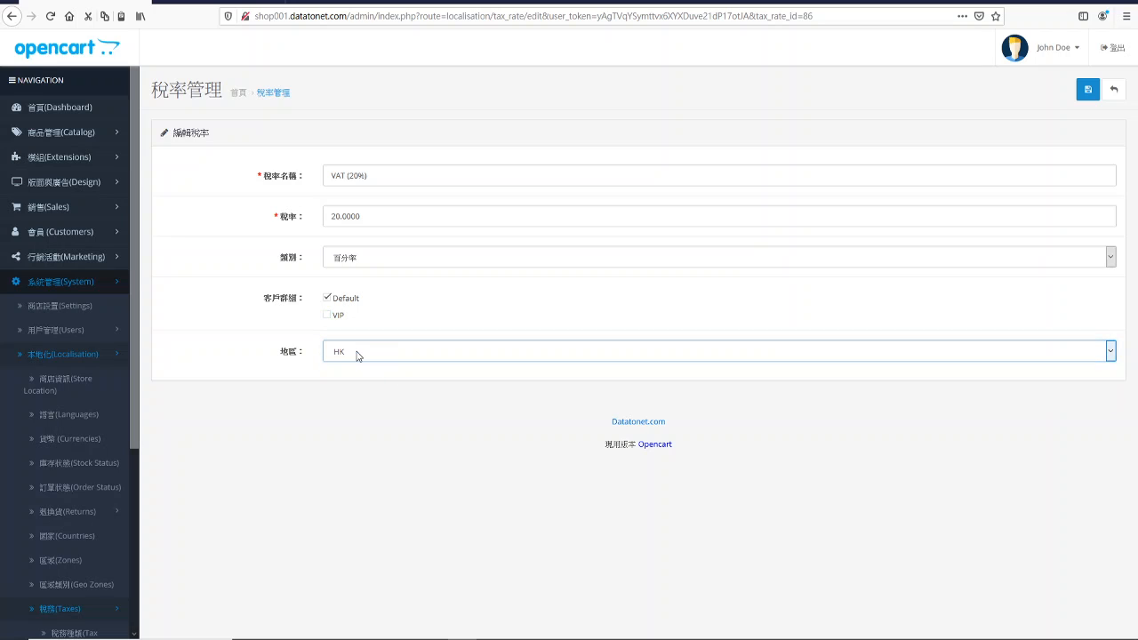
pyautogui.click(358, 356)
pyautogui.click(356, 385)
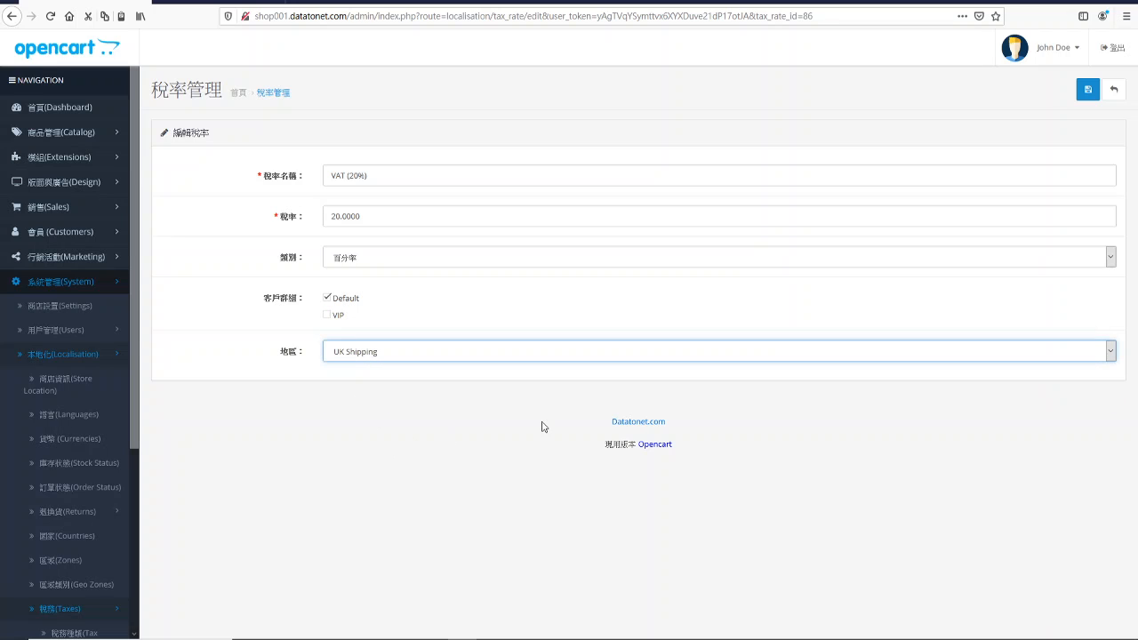
pyautogui.click(1113, 90)
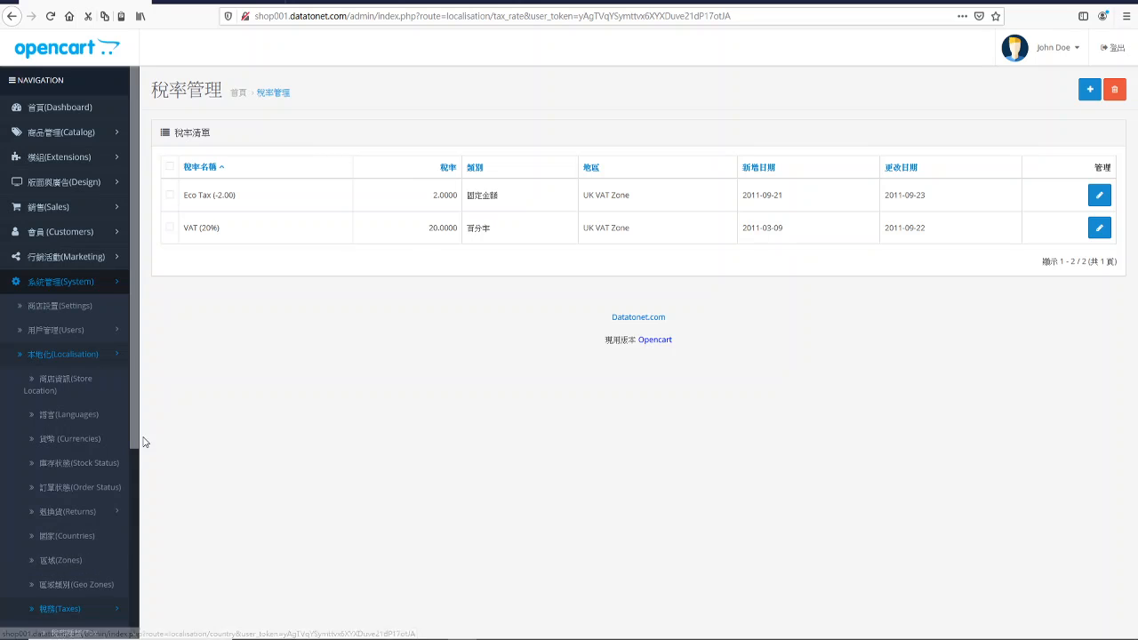
# Open the tax classes, view the Taxable Goods entry's title, description and tax rates, and return to the list without saving.
pyautogui.scroll(-3, 138, 431)
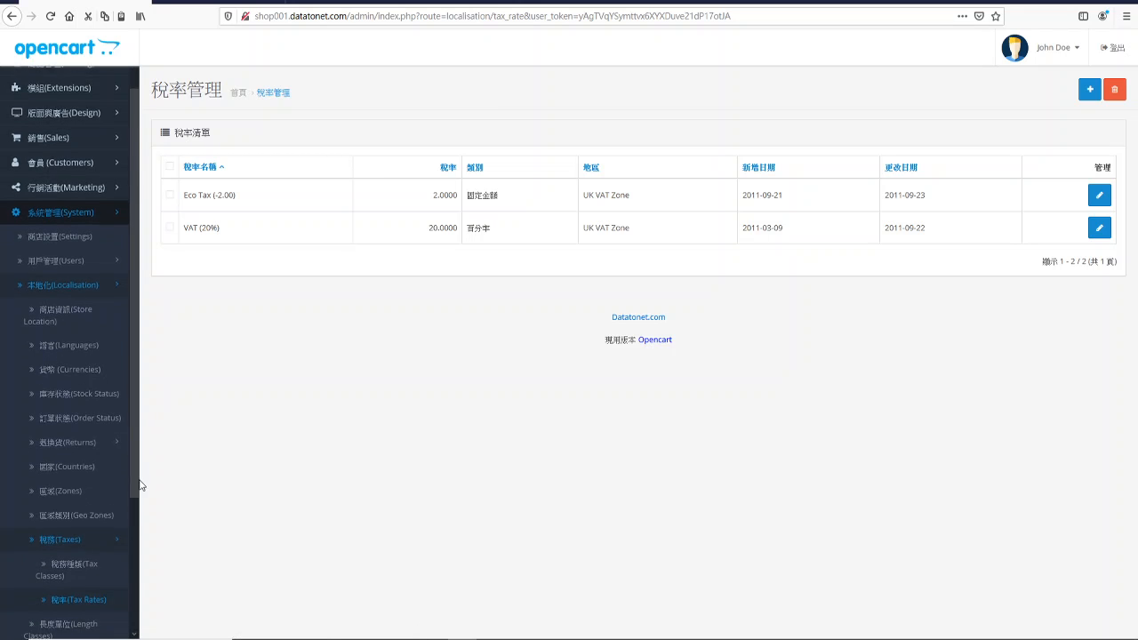
pyautogui.click(73, 534)
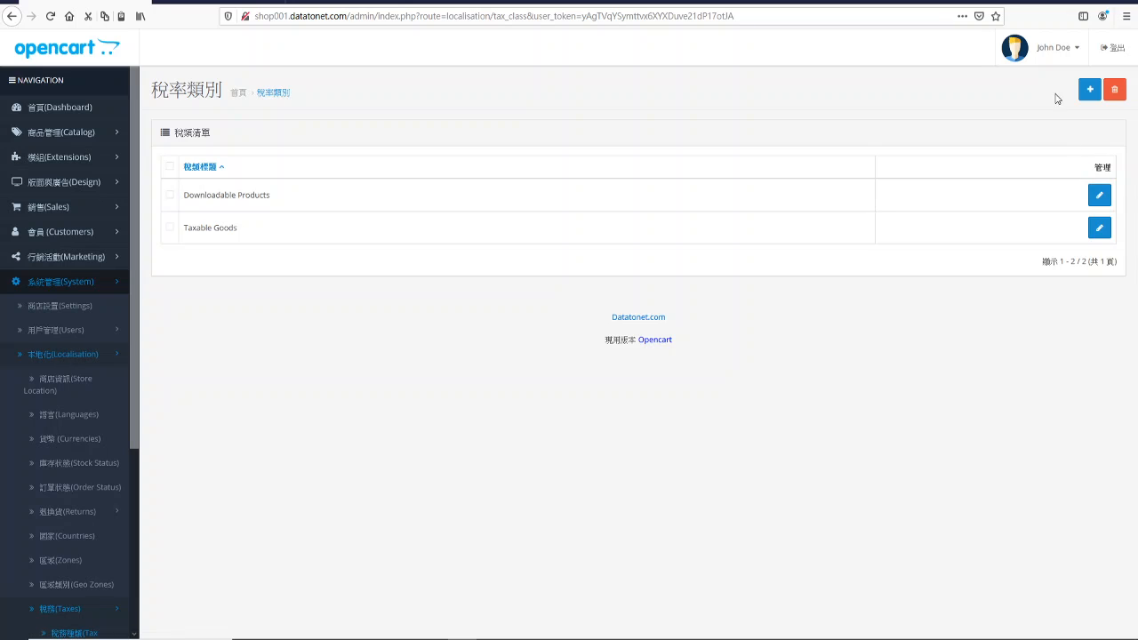
pyautogui.click(1099, 227)
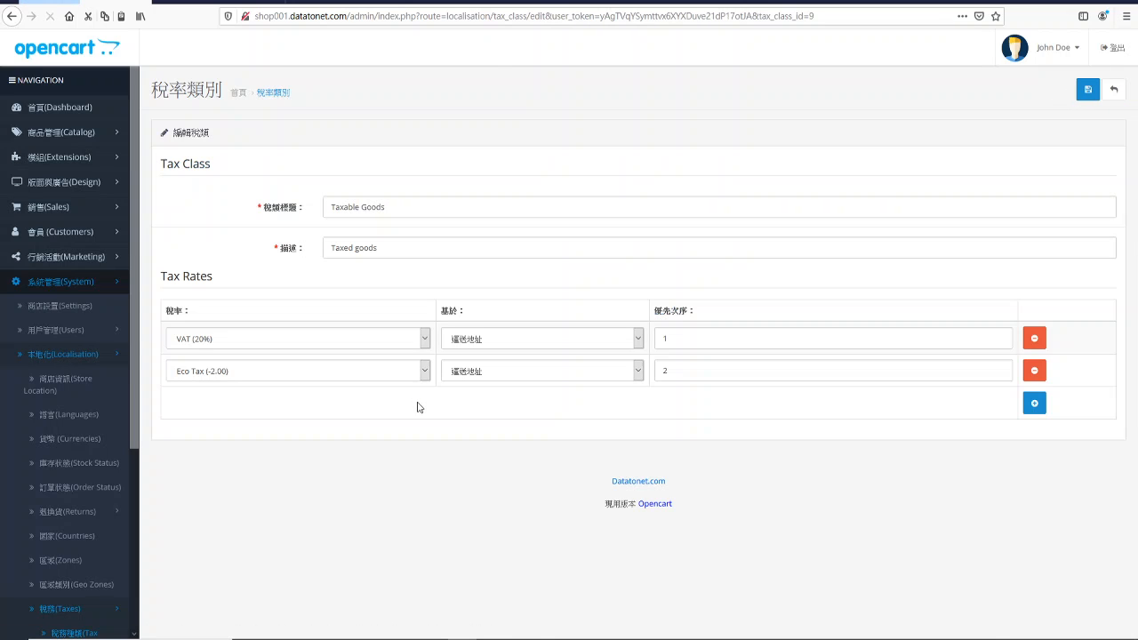
pyautogui.click(356, 248)
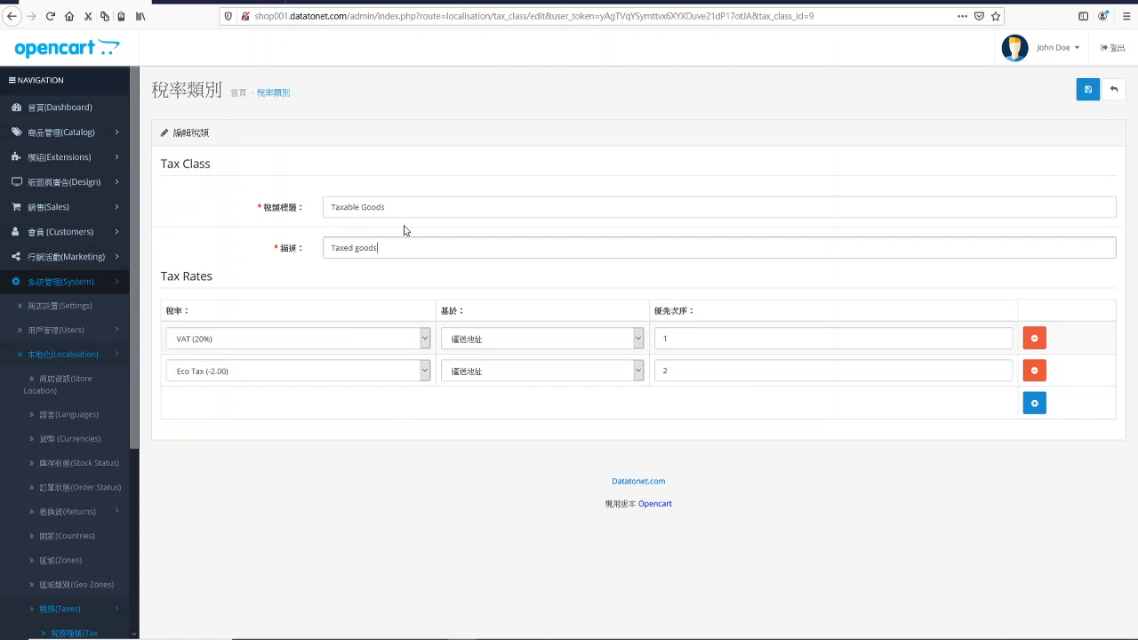
pyautogui.click(428, 200)
pyautogui.click(381, 247)
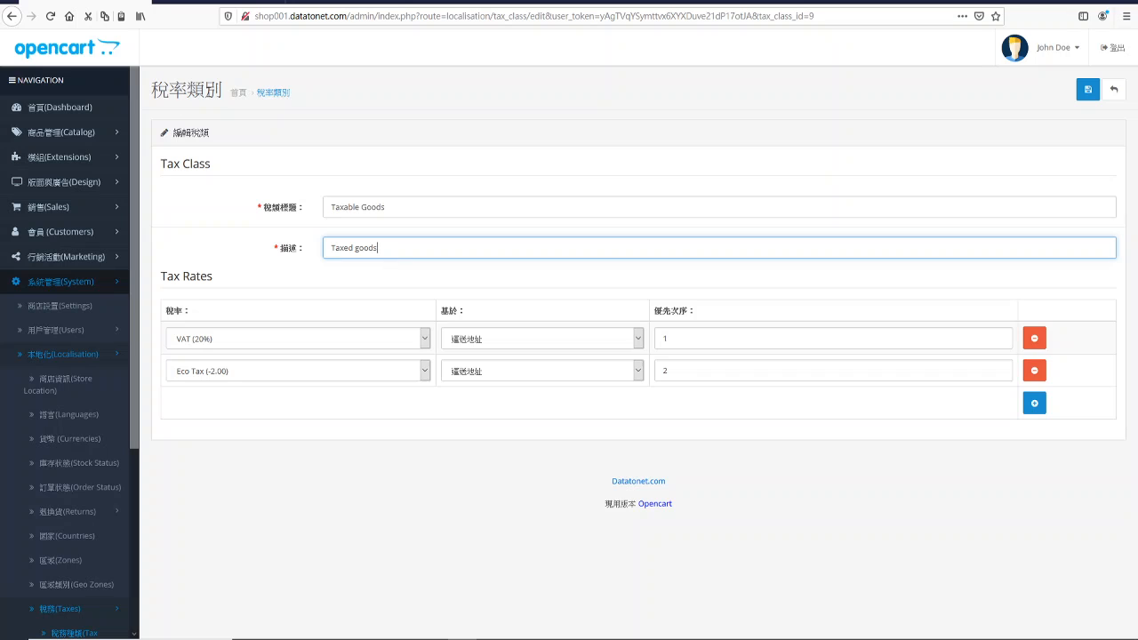
pyautogui.click(1113, 89)
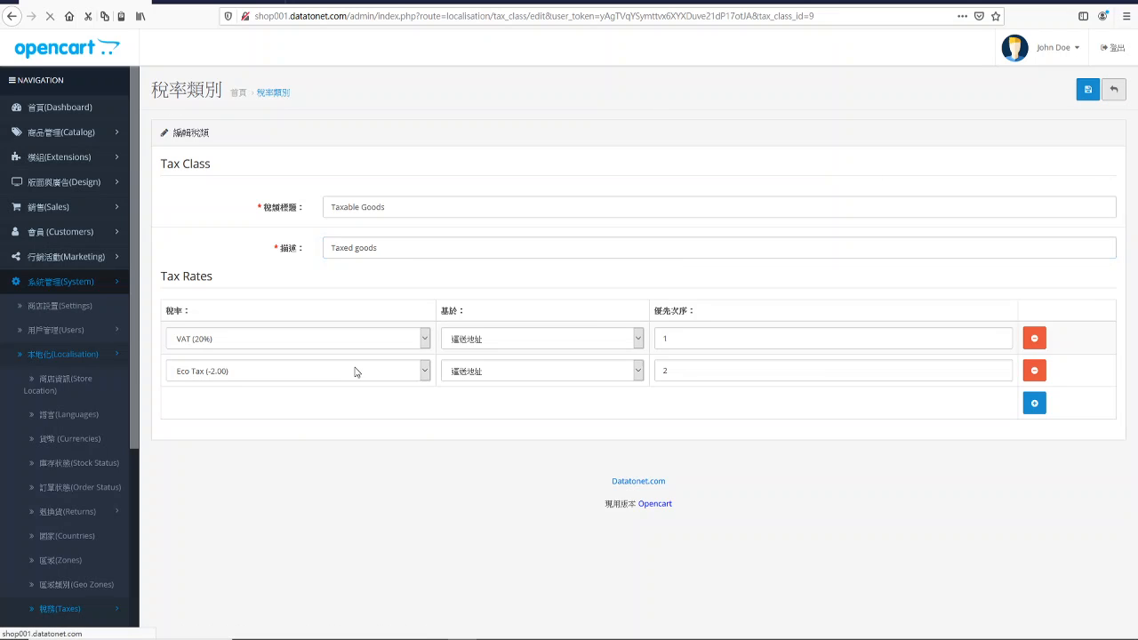
# View the list of length classes and the list of weight classes in the localisation settings.
pyautogui.scroll(-3, 134, 445)
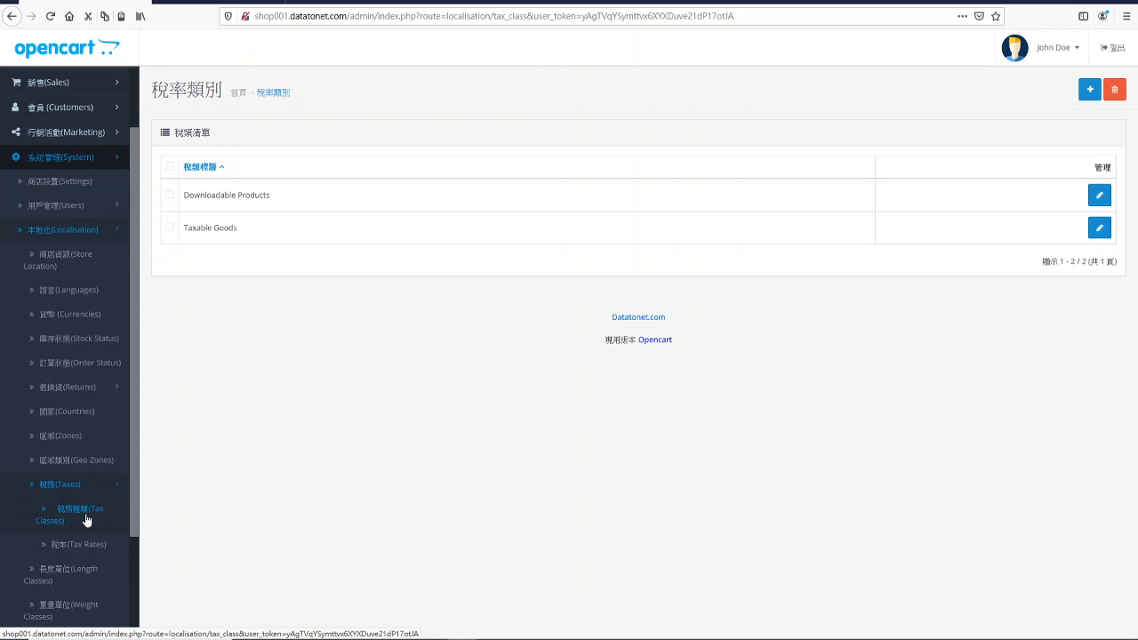
pyautogui.moveTo(133, 498); pyautogui.dragTo(133, 595)
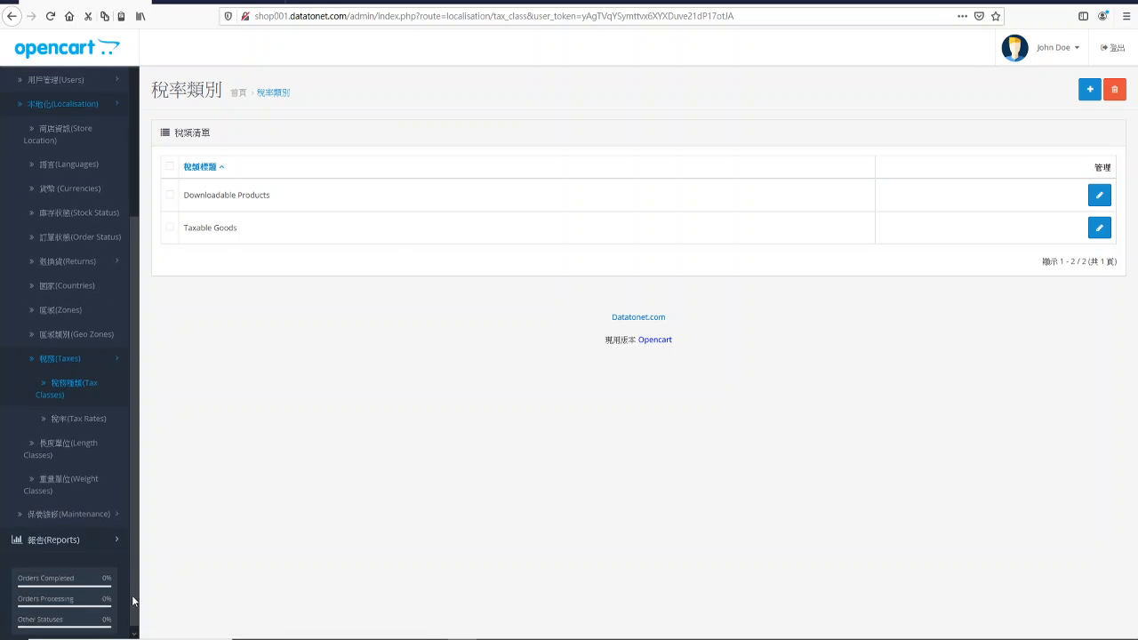
pyautogui.click(78, 445)
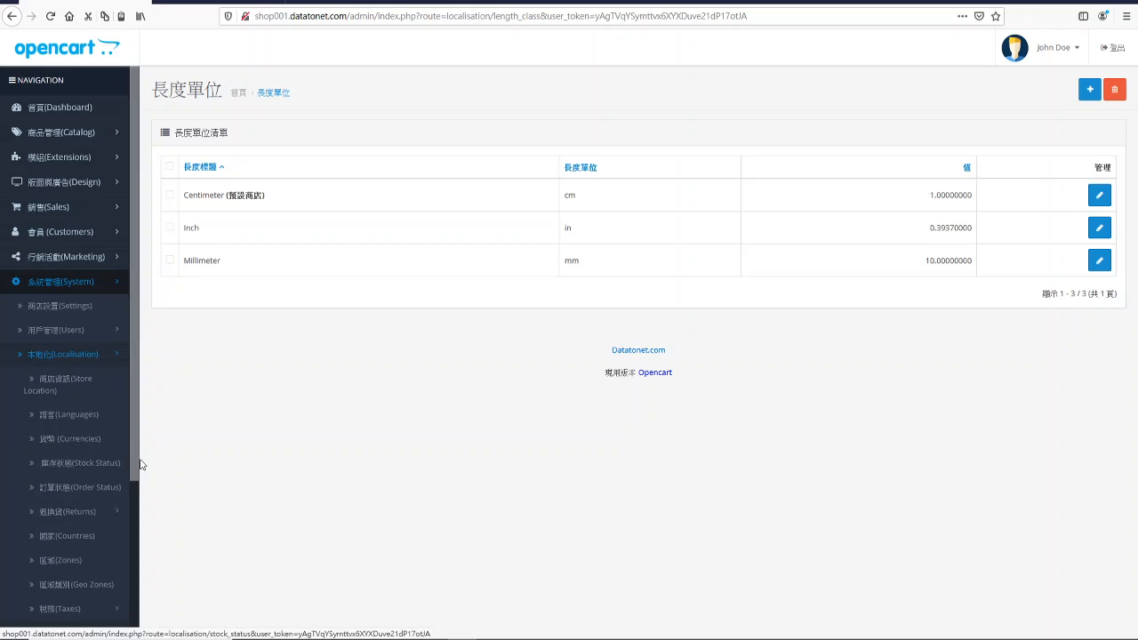
pyautogui.moveTo(136, 472); pyautogui.dragTo(130, 572)
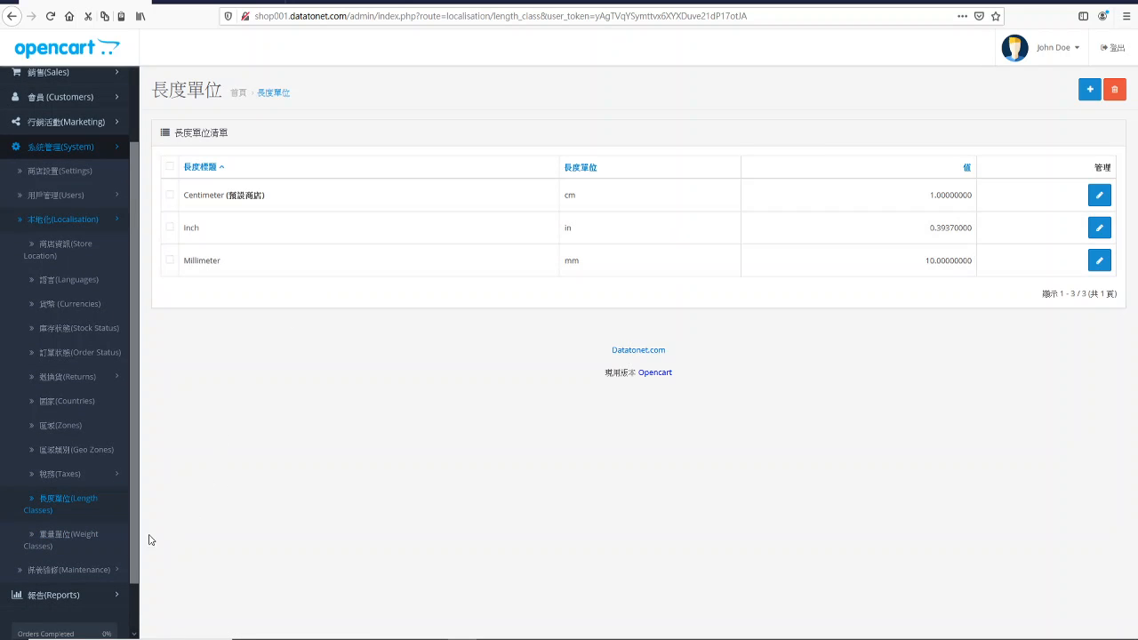
pyautogui.click(80, 539)
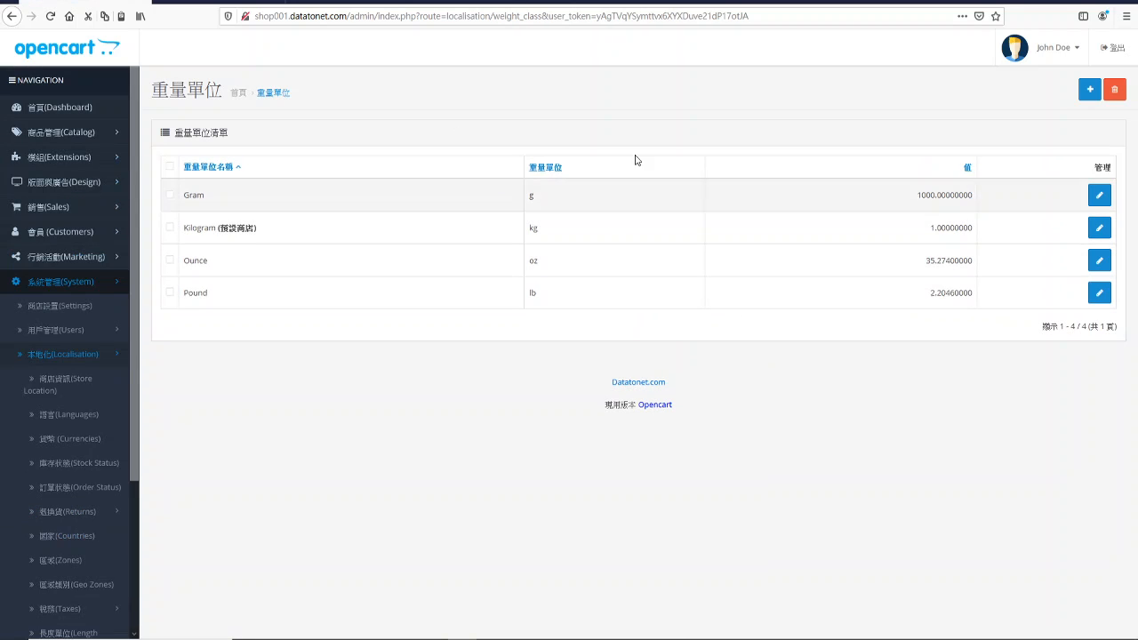
# Open the Backup / Restore page in the system maintenance section.
pyautogui.click(122, 386)
pyautogui.scroll(-3, 127, 496)
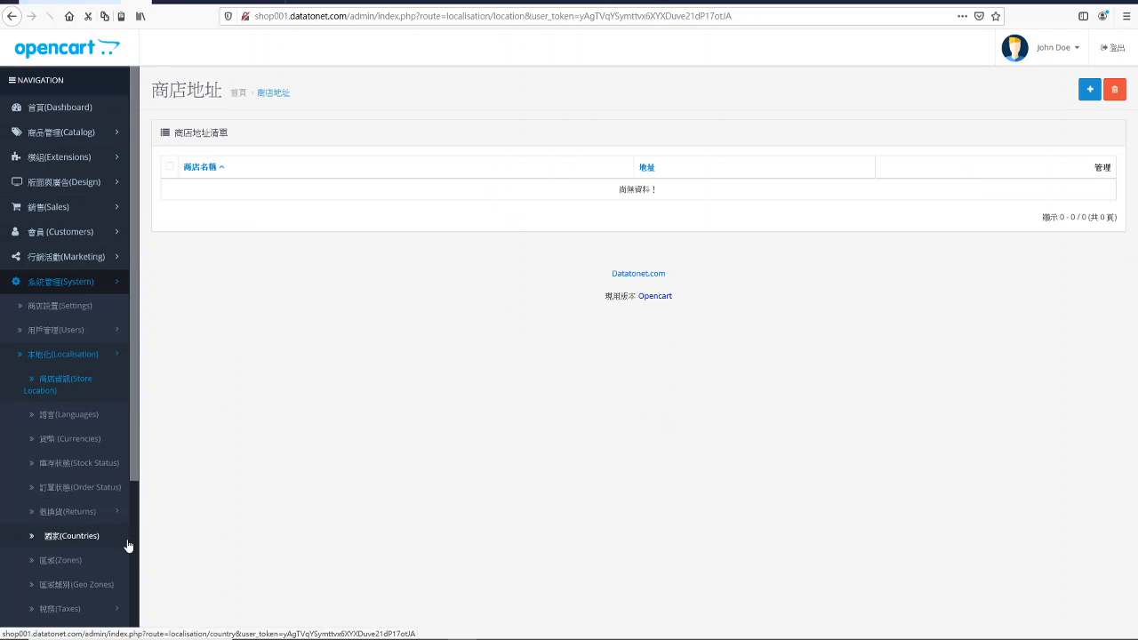
pyautogui.moveTo(134, 456); pyautogui.dragTo(121, 596)
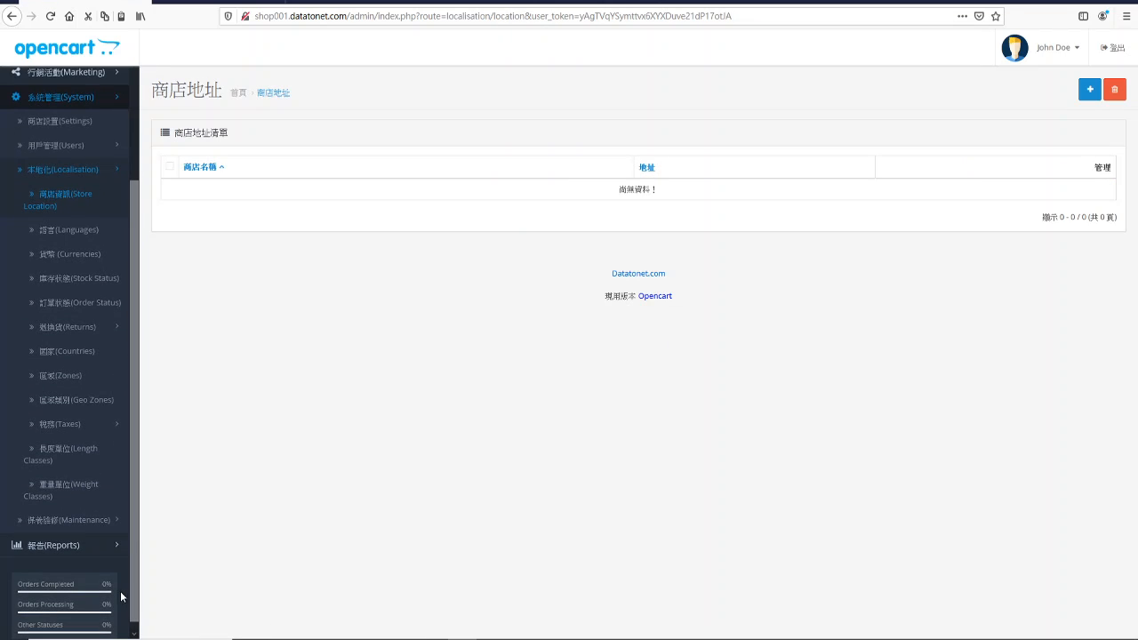
pyautogui.click(99, 520)
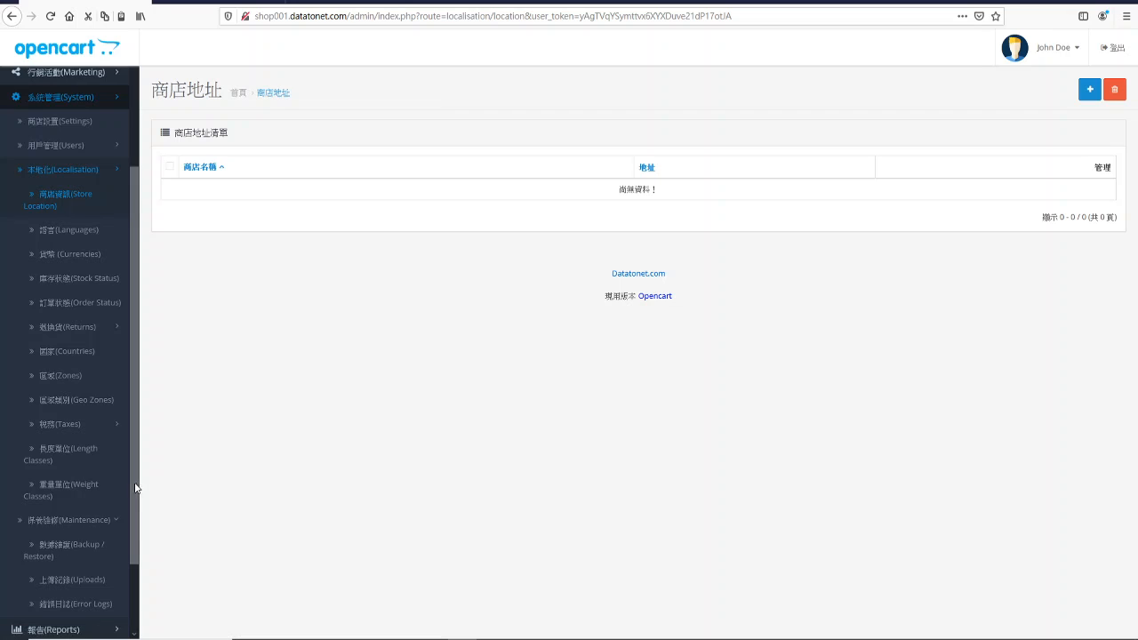
pyautogui.scroll(-2, 135, 488)
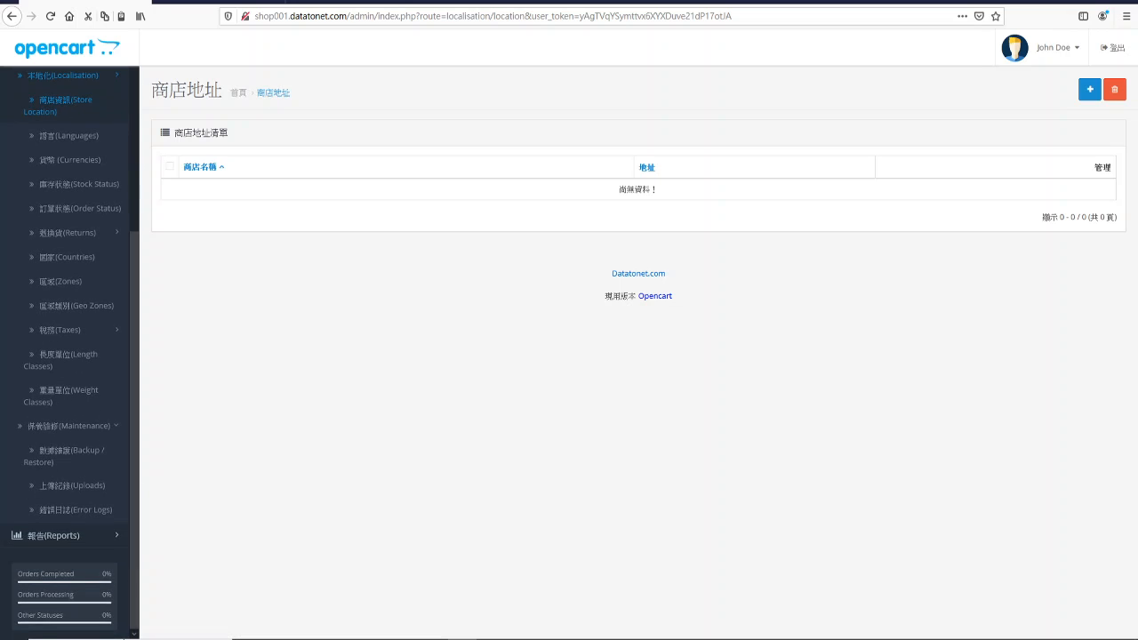
pyautogui.click(100, 454)
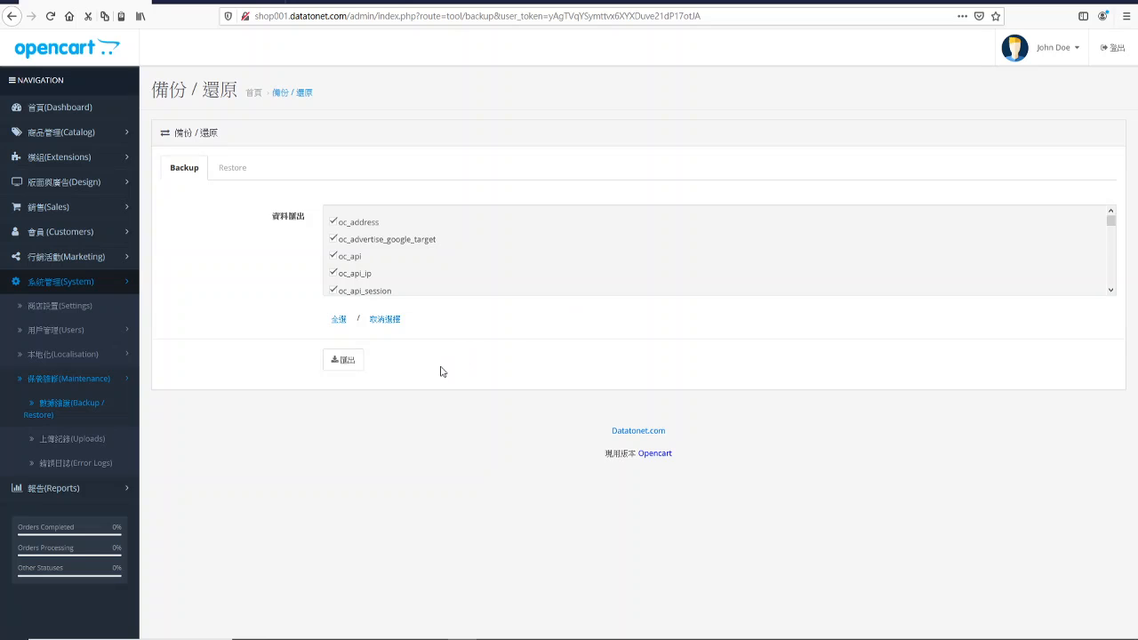
# View the Restore options, return to Backup, and deselect and reselect the oc_api_session table for export.
pyautogui.click(232, 168)
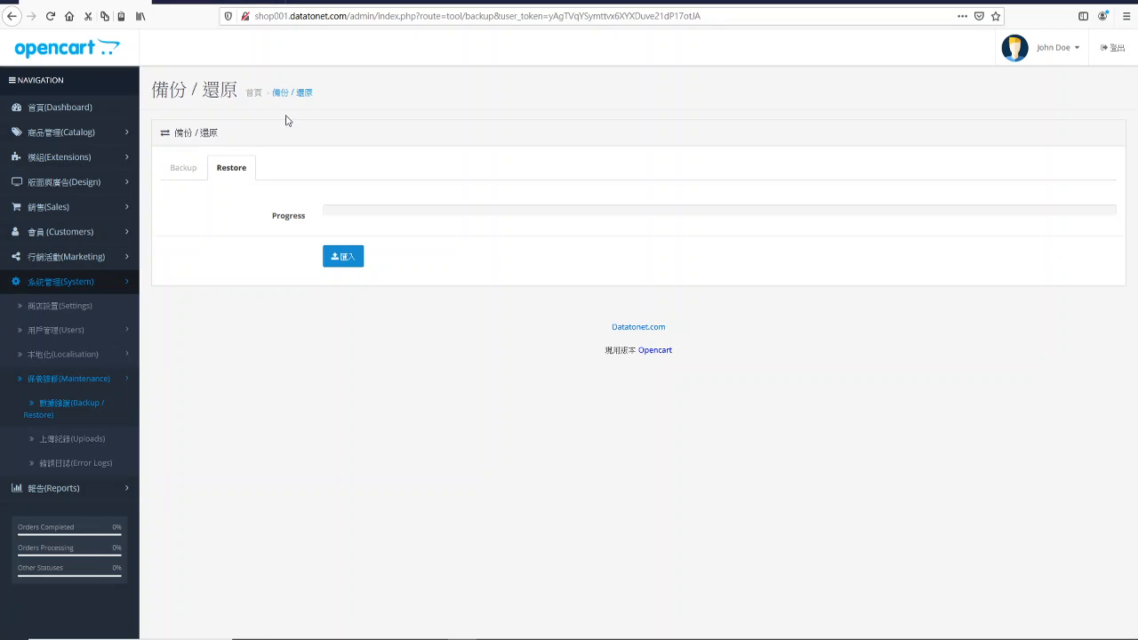
pyautogui.click(188, 170)
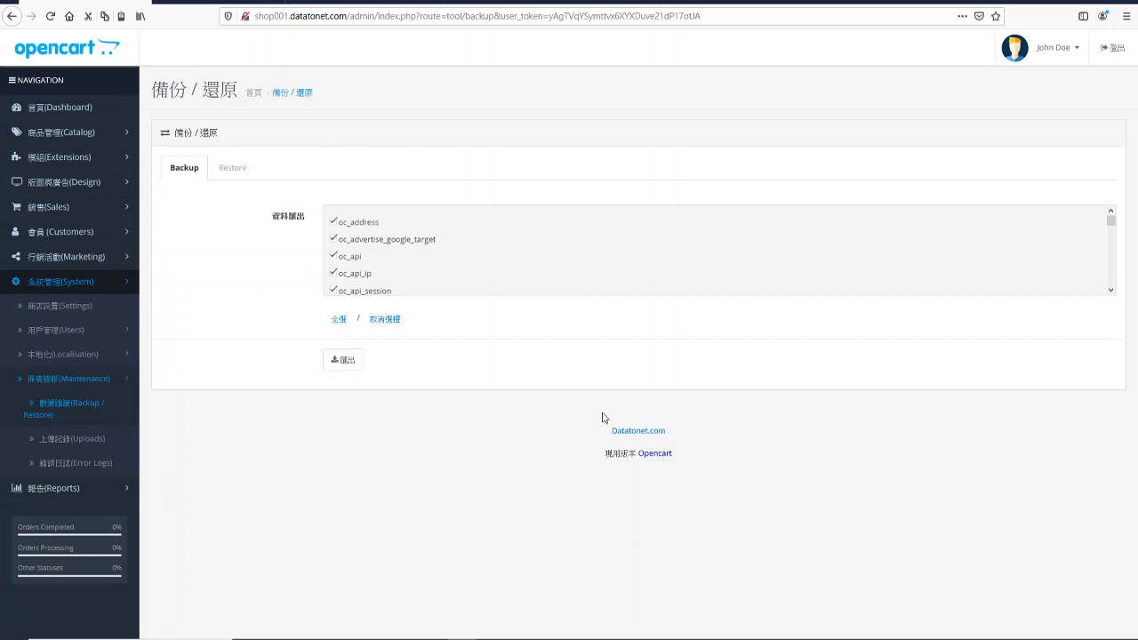
pyautogui.click(332, 292)
pyautogui.click(333, 291)
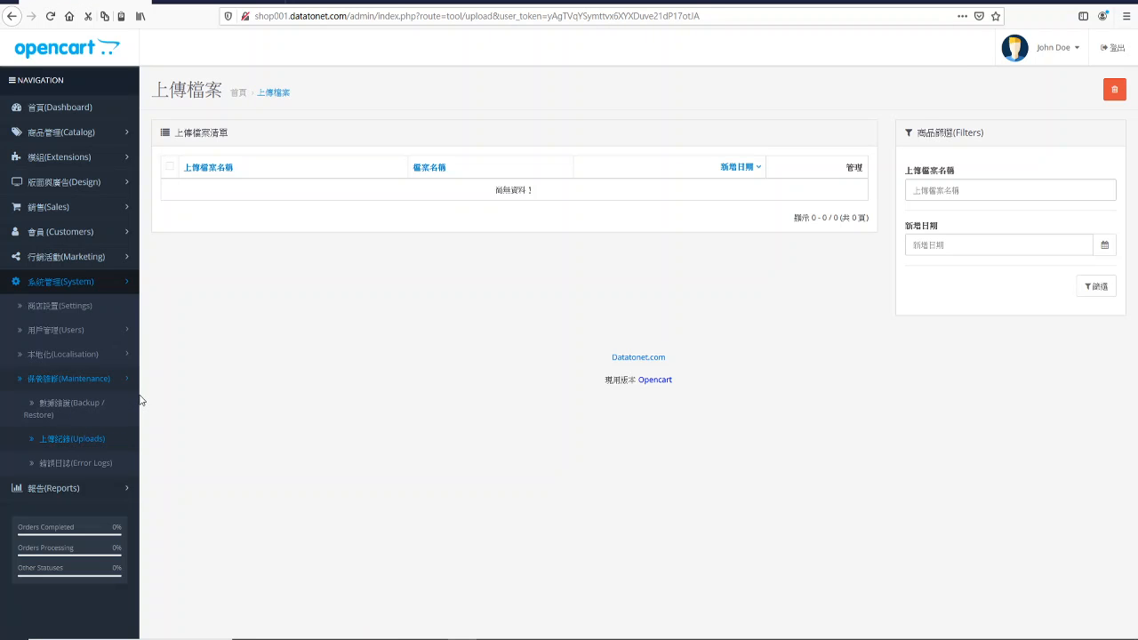
# View the maintenance error logs and open the store settings.
pyautogui.click(89, 464)
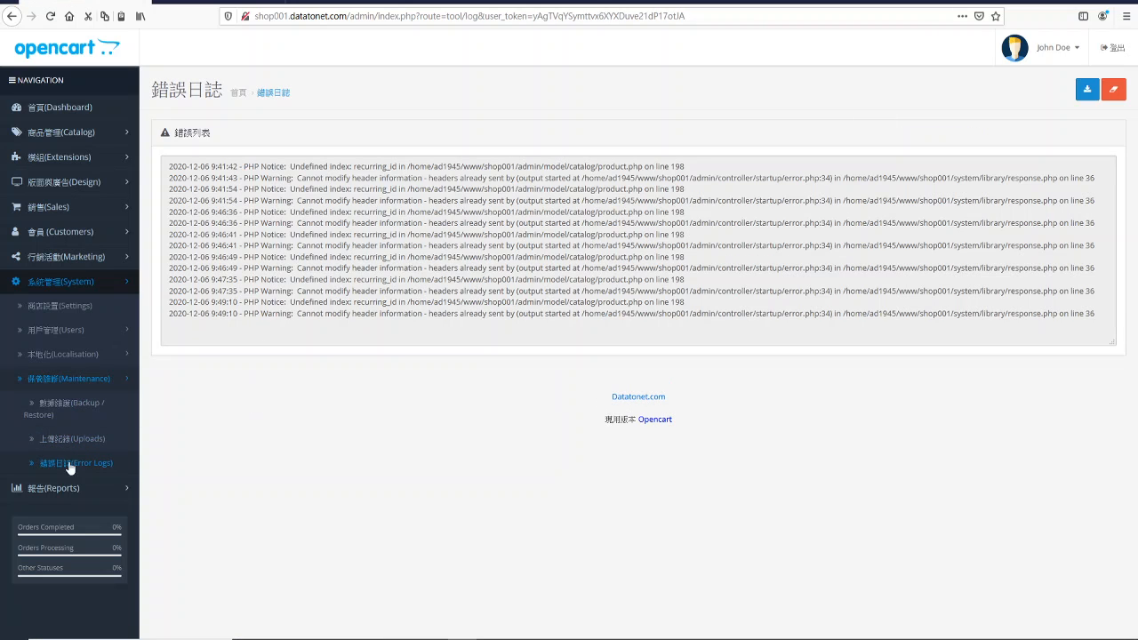
pyautogui.click(94, 379)
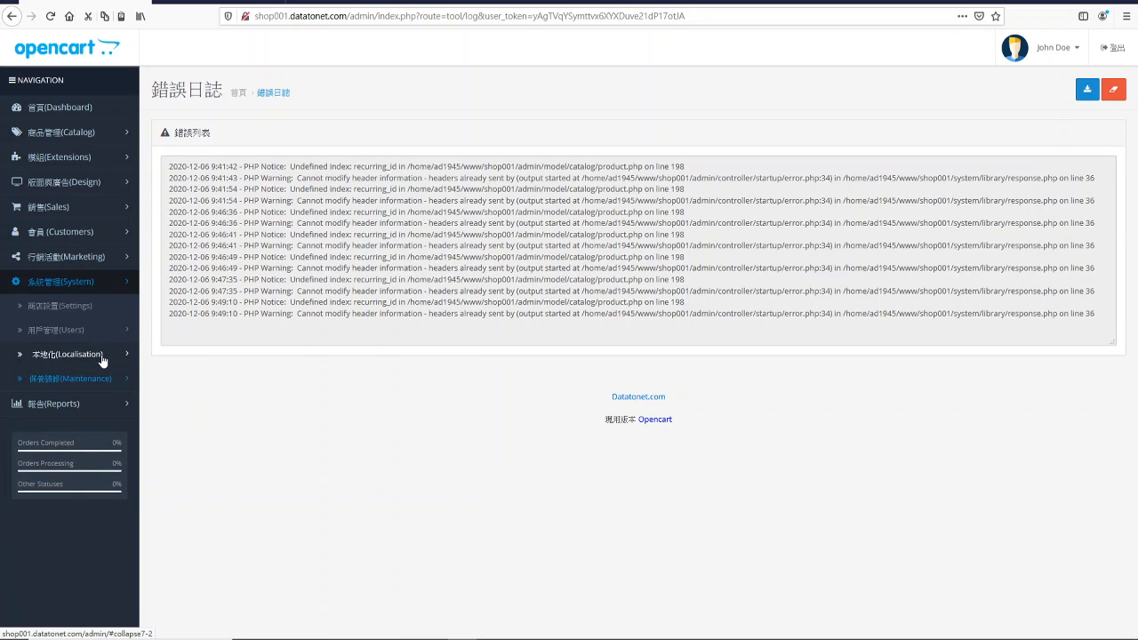
pyautogui.click(71, 285)
pyautogui.click(80, 283)
pyautogui.click(77, 305)
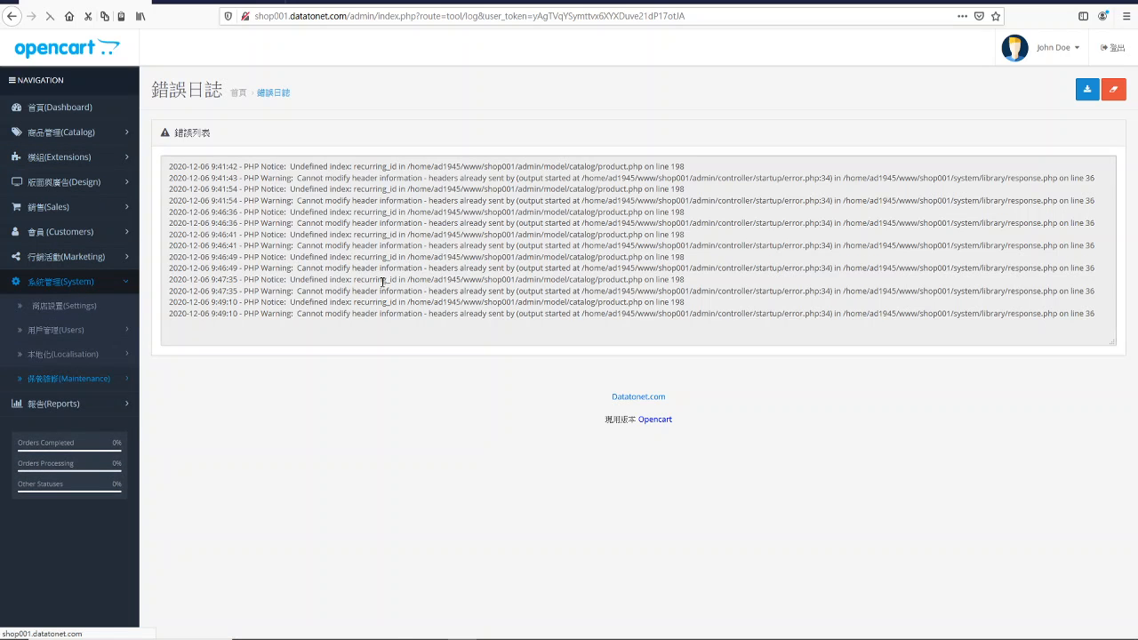